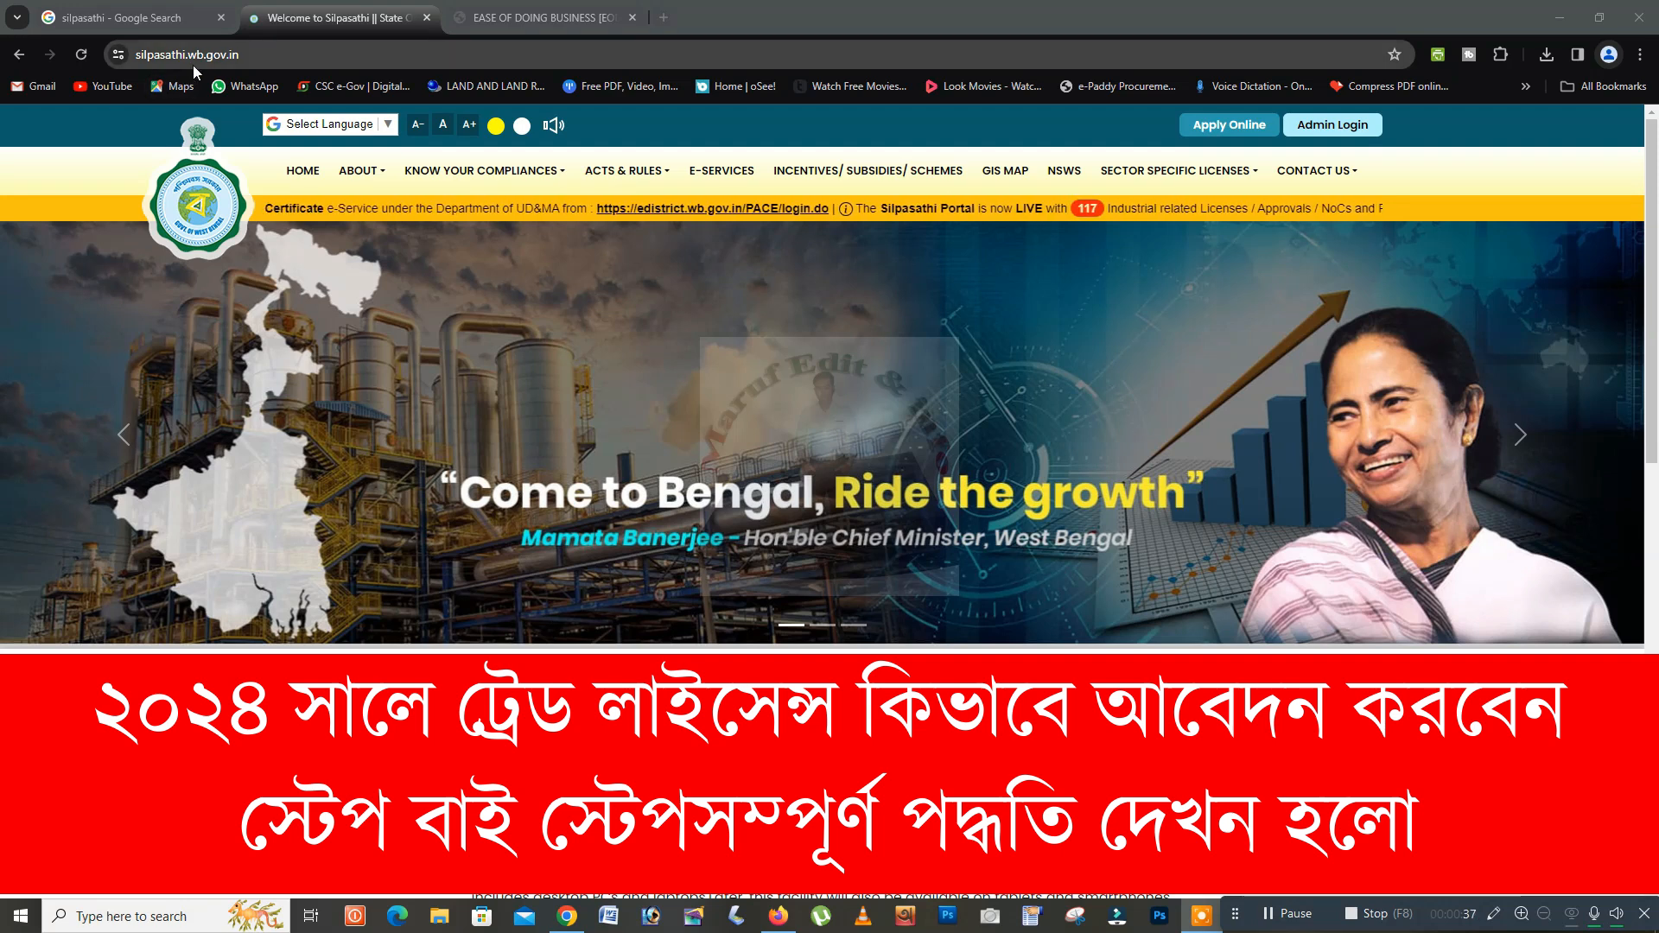
Compare the Trade N.O.C. application page on wbprdgpms.in with the Silpasathi home page.
left_click(514, 19)
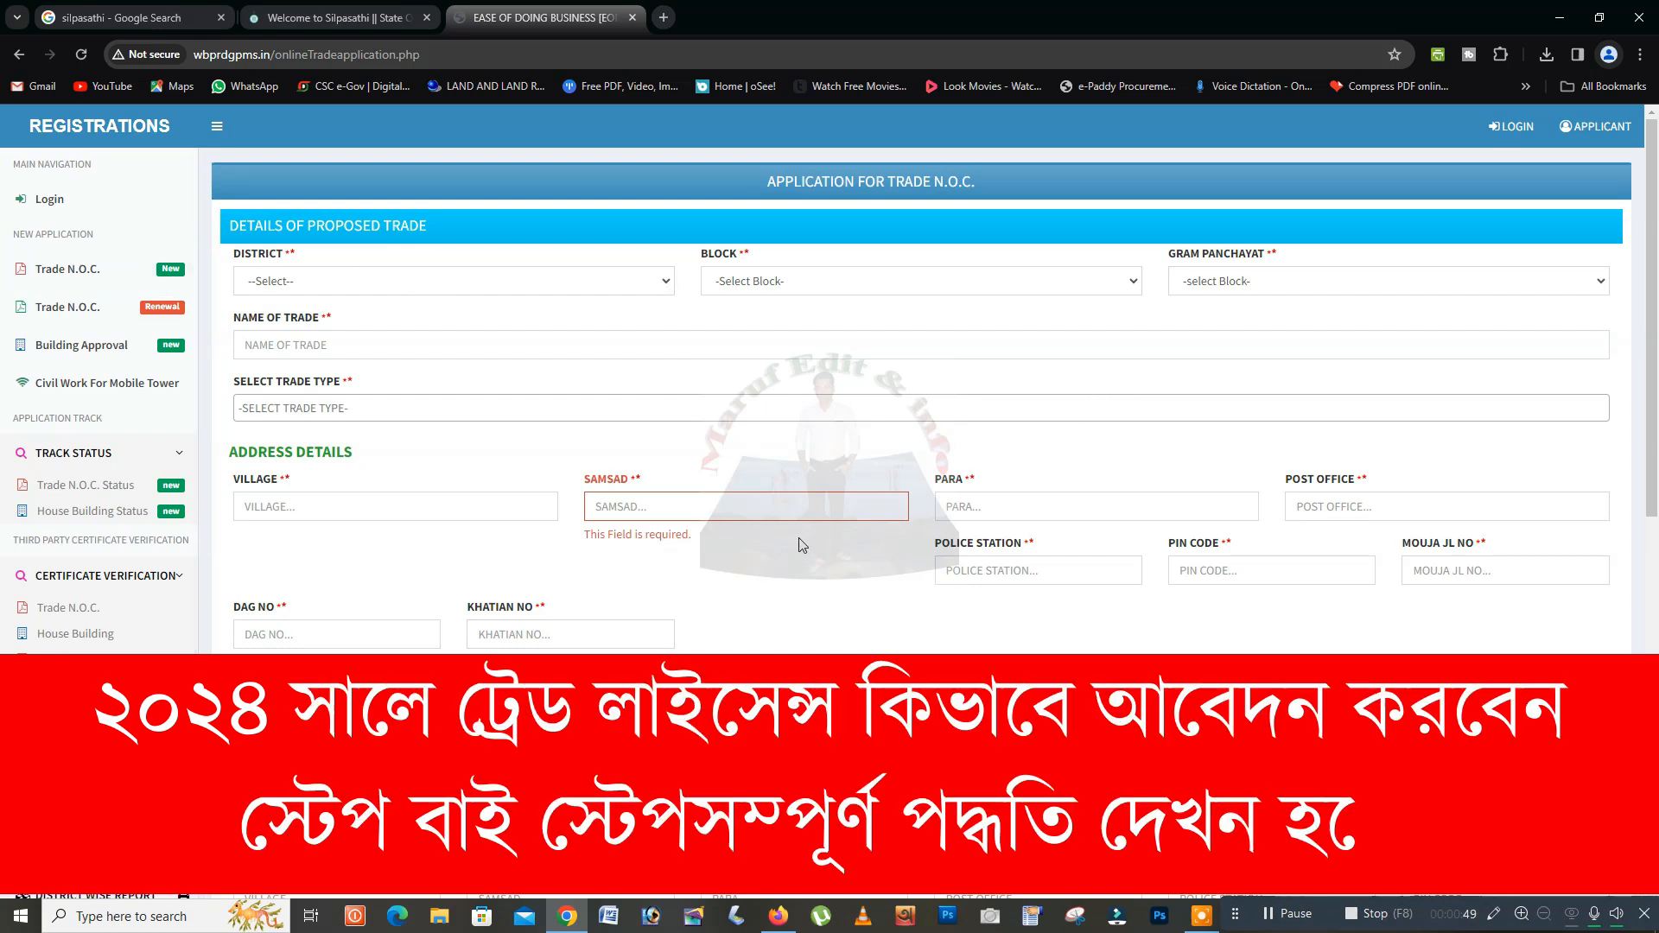
scroll(802, 543, "down", 3)
scroll(802, 543, "up", 3)
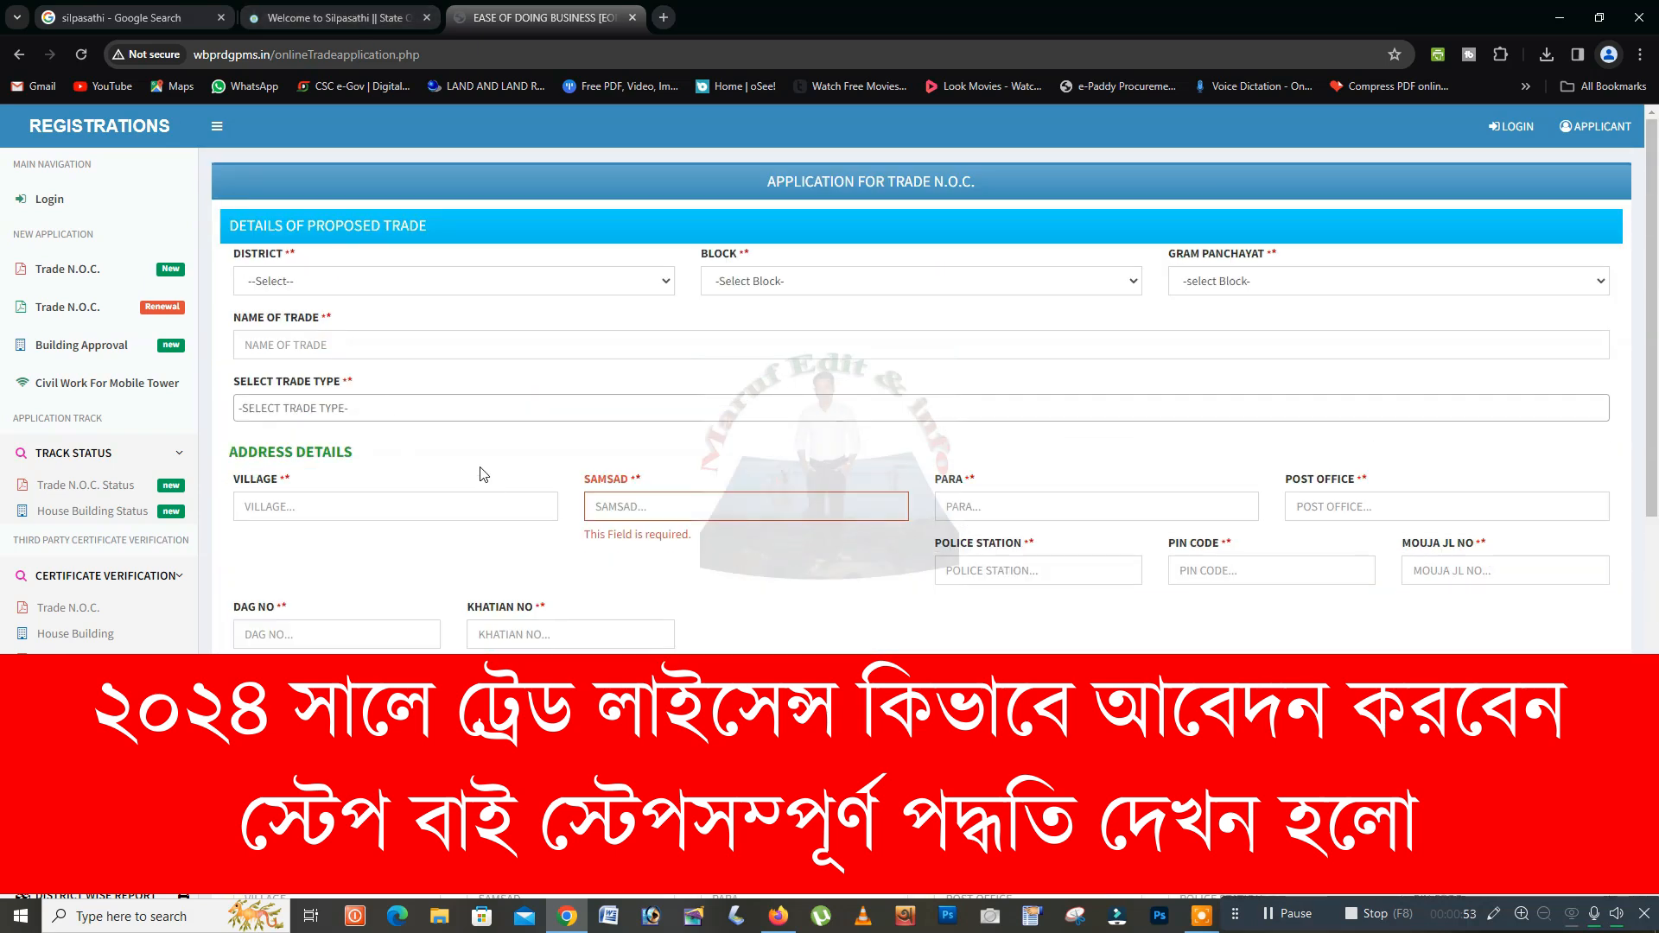
left_click(301, 19)
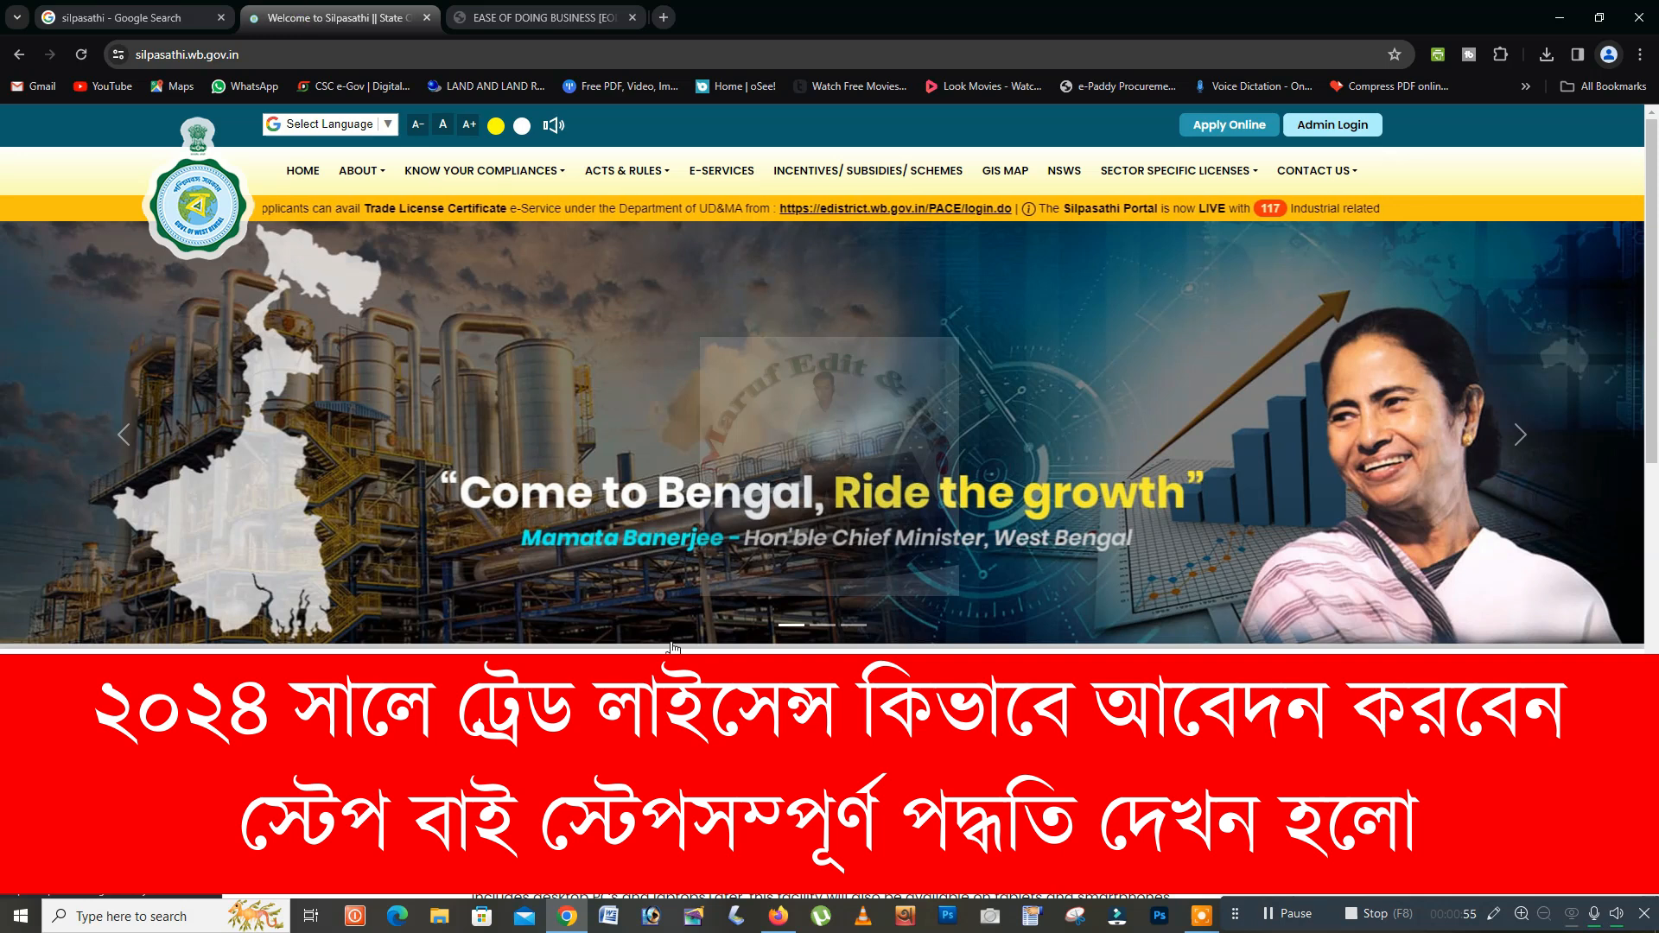
scroll(673, 647, "down", 2)
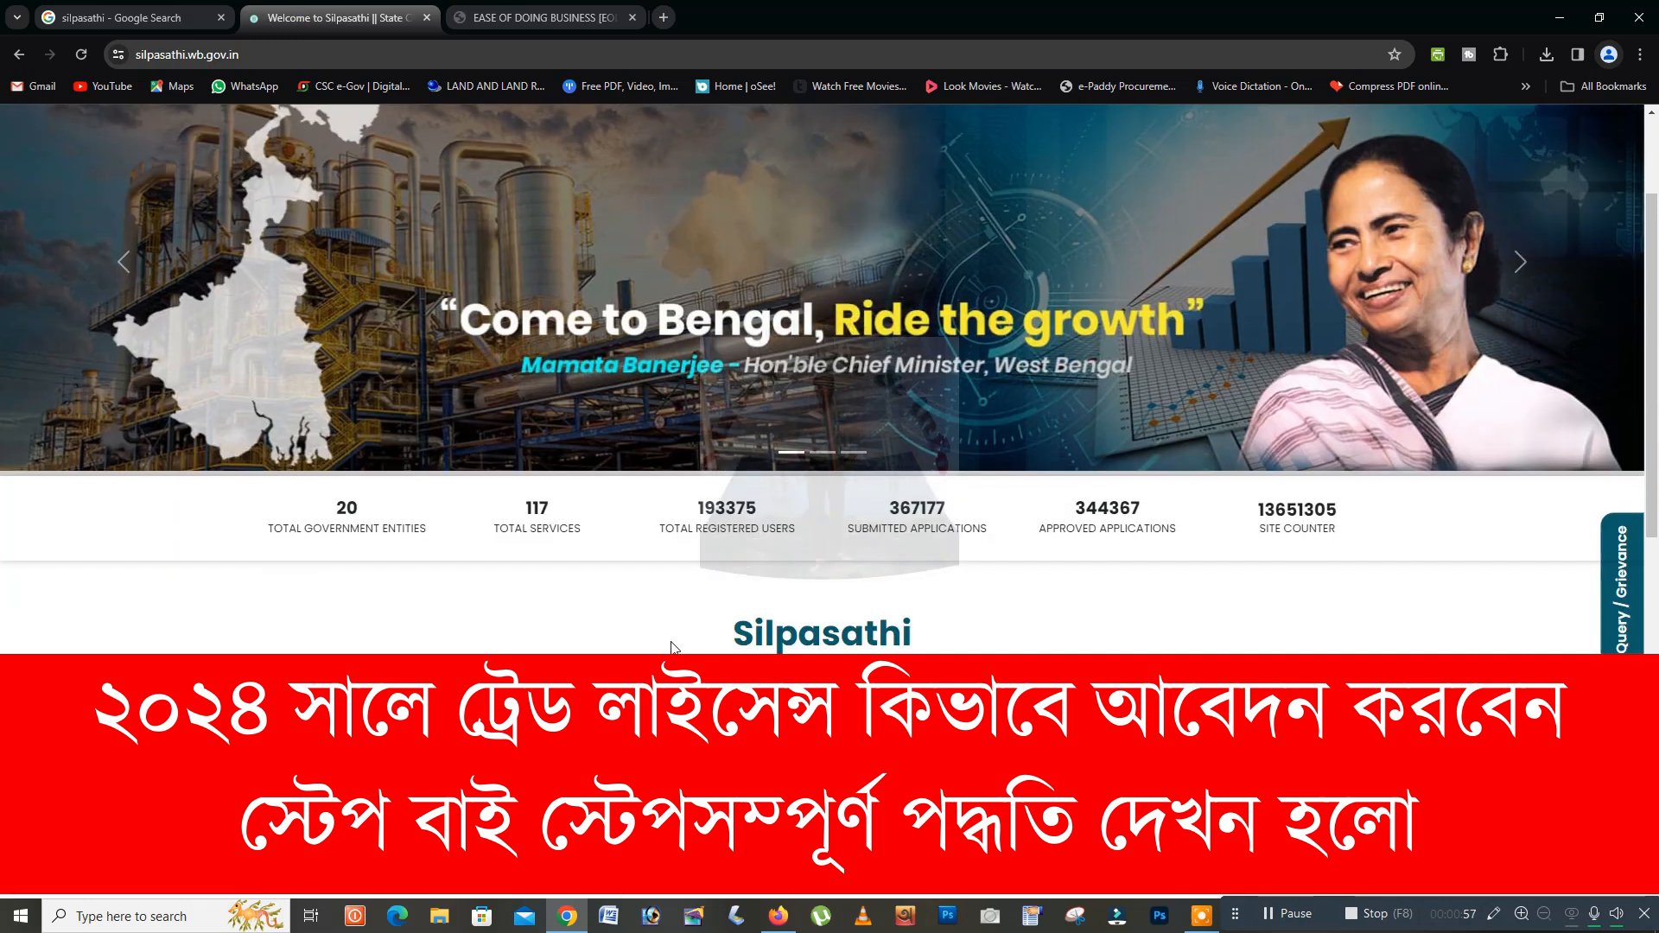
scroll(673, 646, "up", 2)
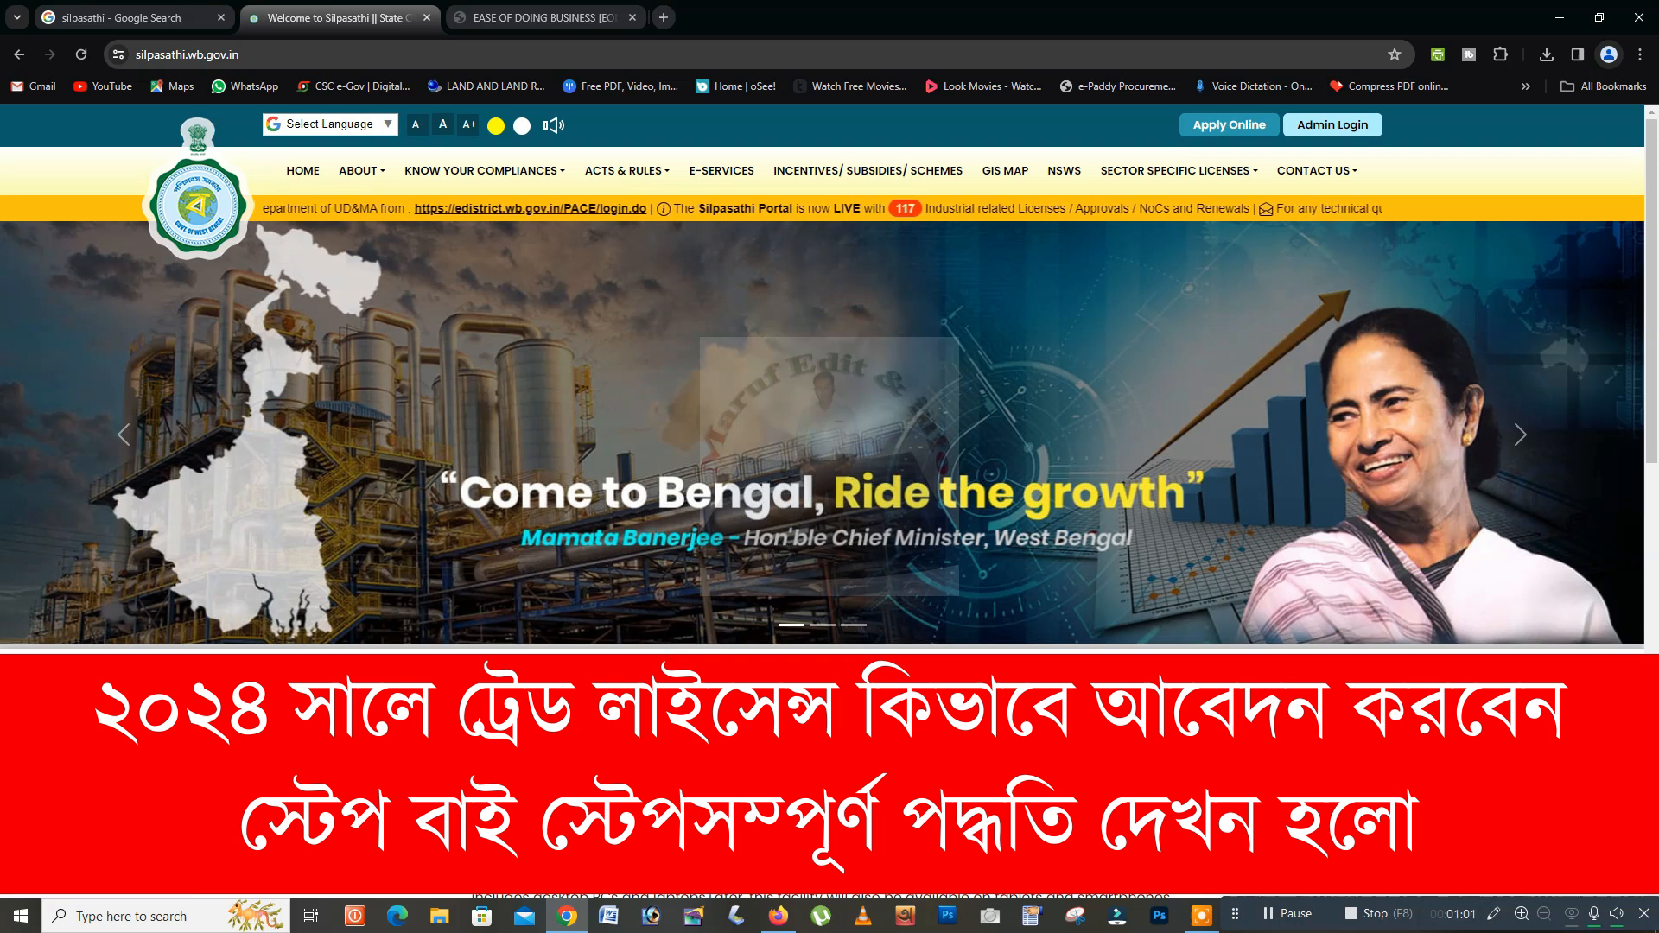
left_click(536, 18)
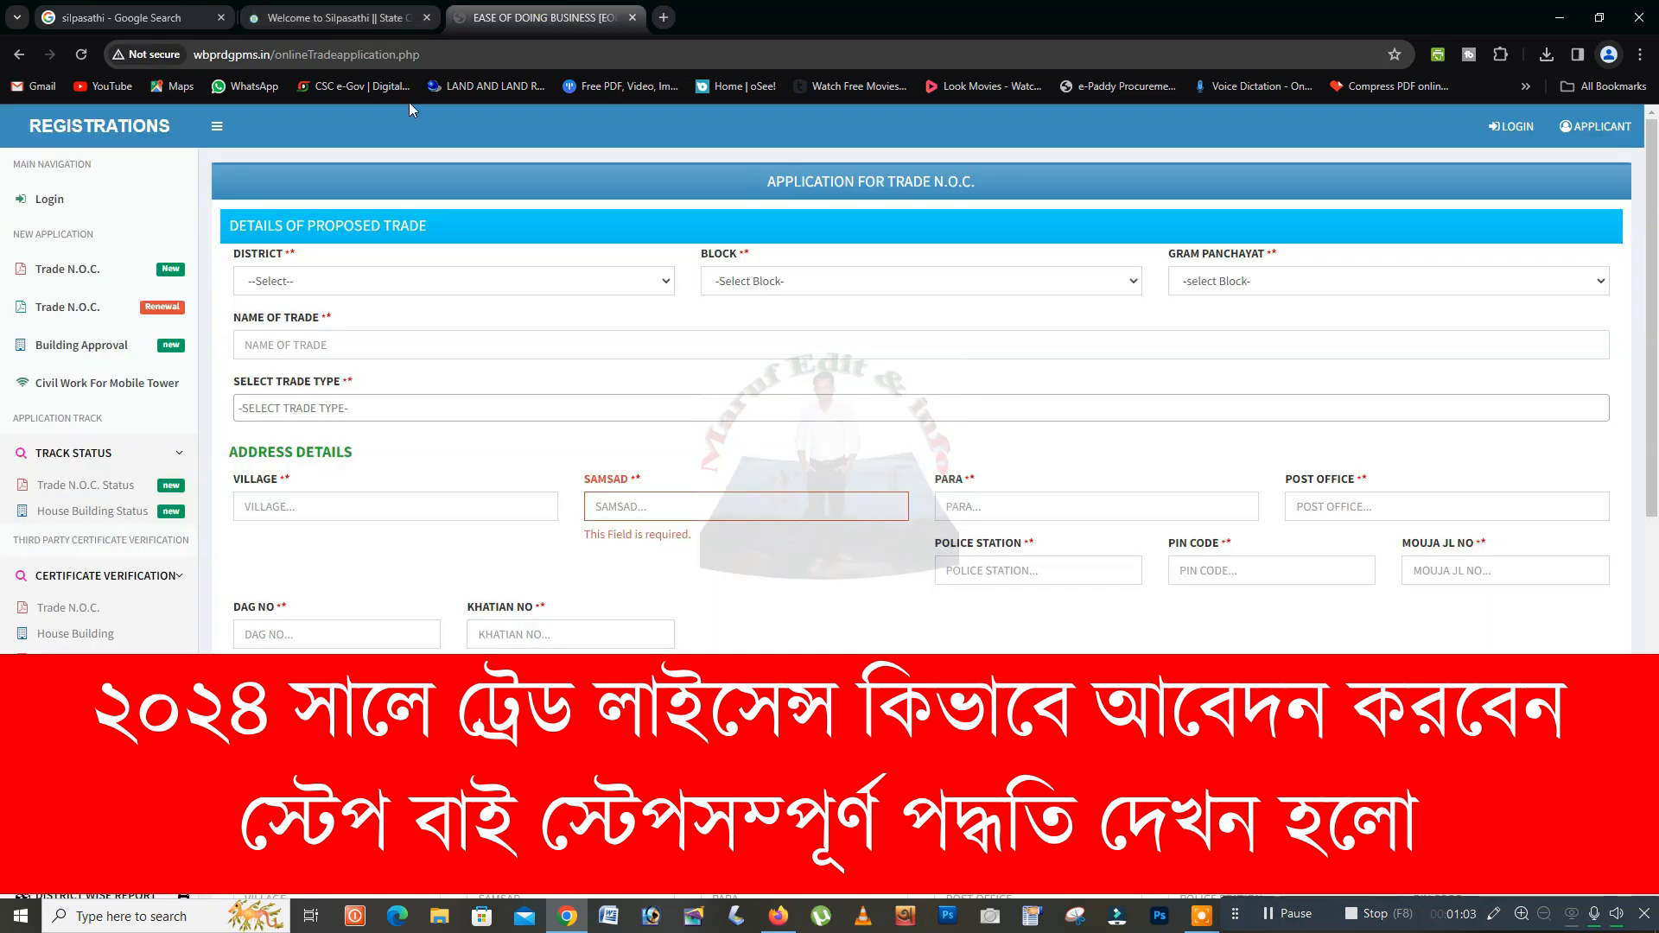
left_click(315, 12)
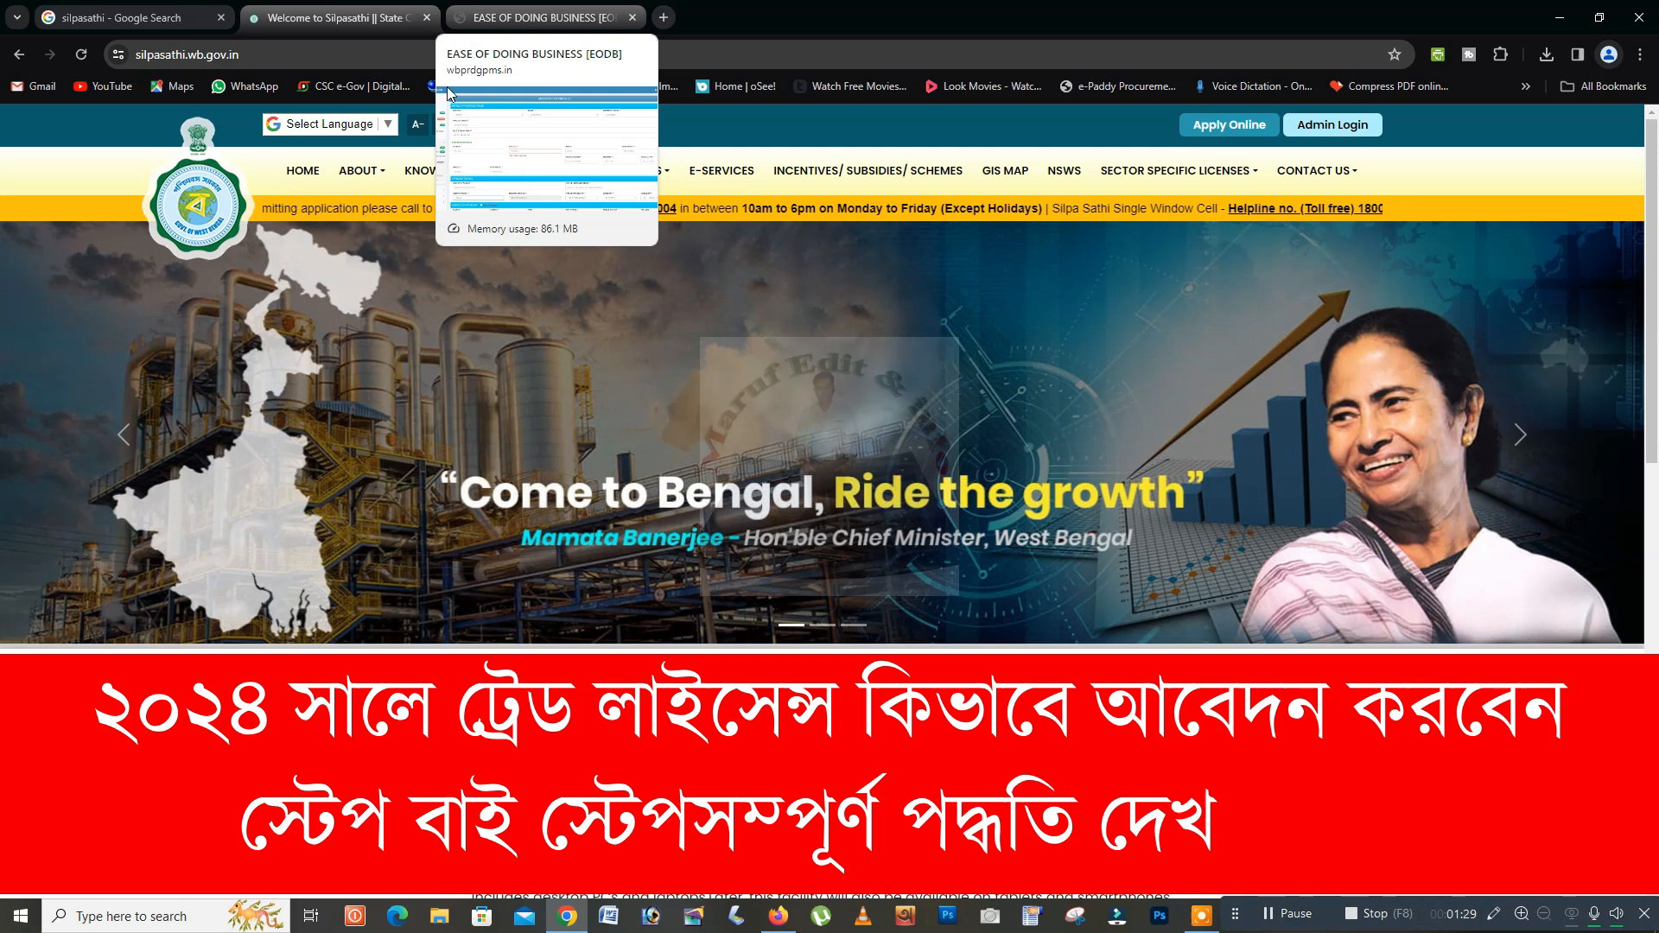
left_click(510, 18)
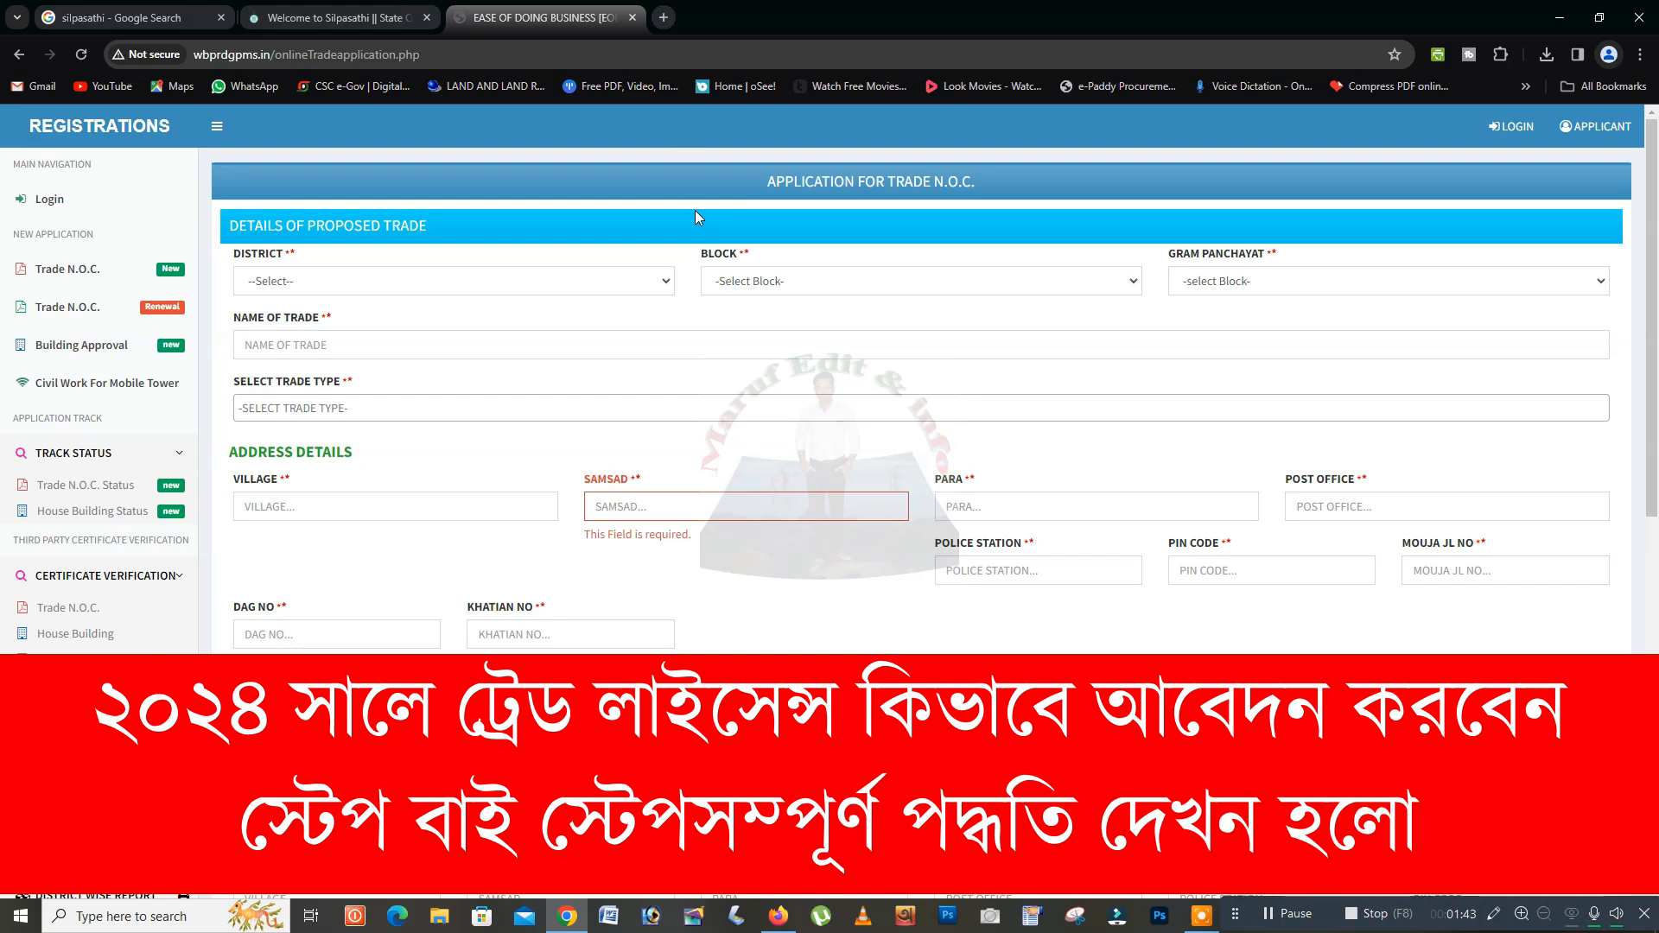
left_click(355, 12)
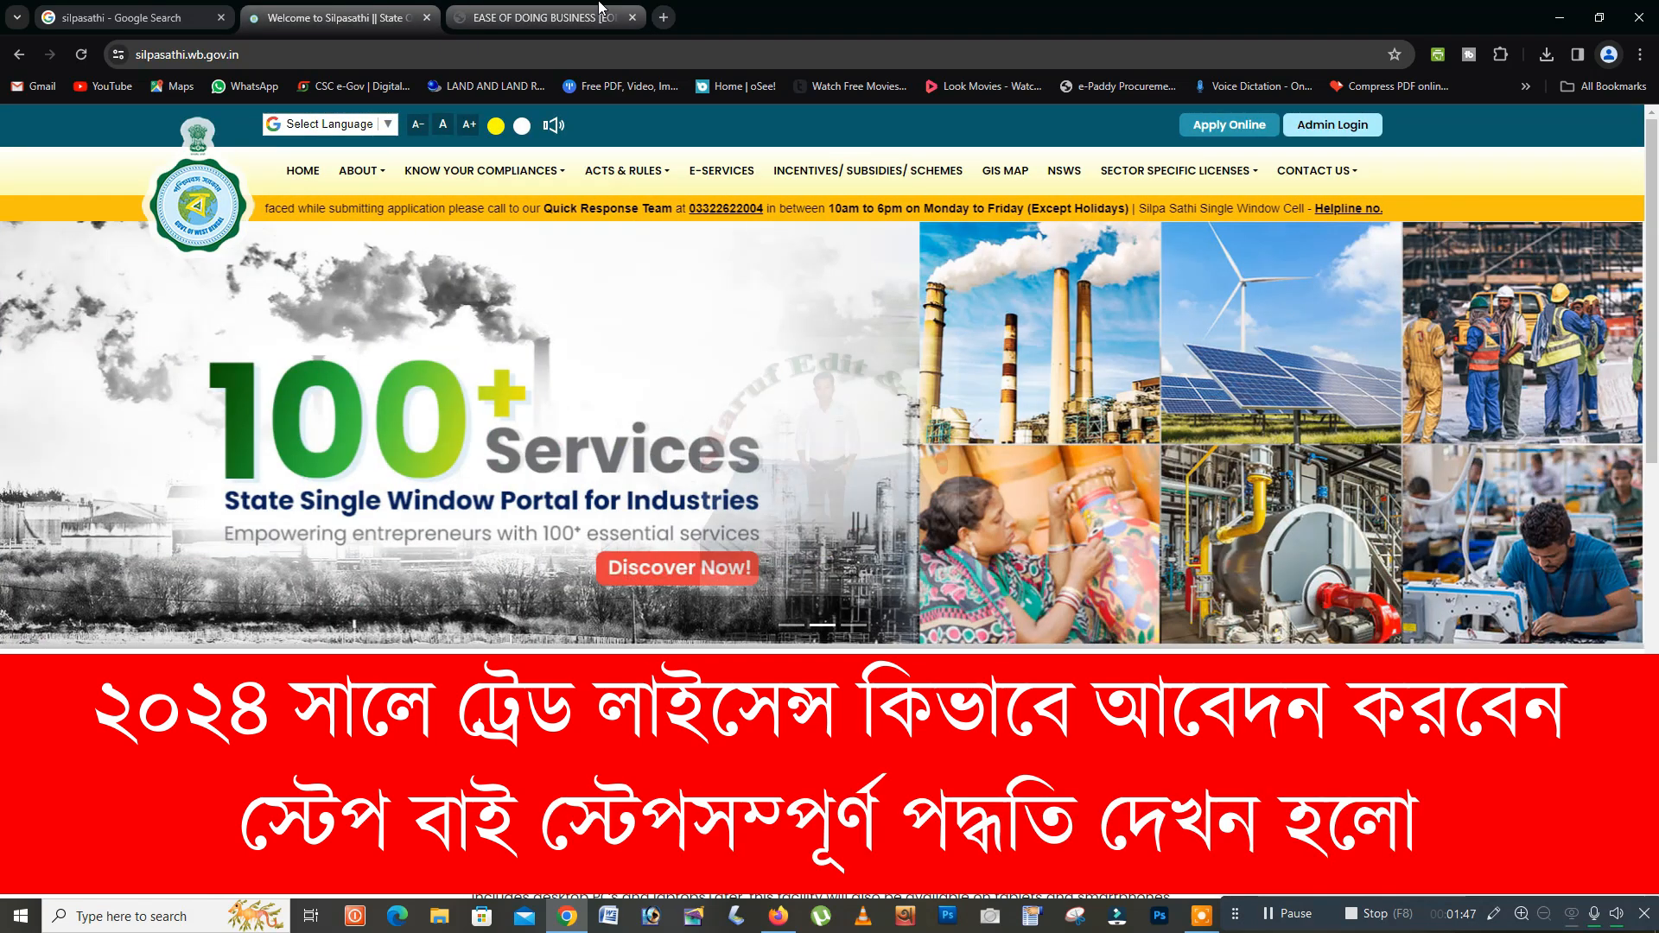
left_click(600, 7)
left_click(367, 16)
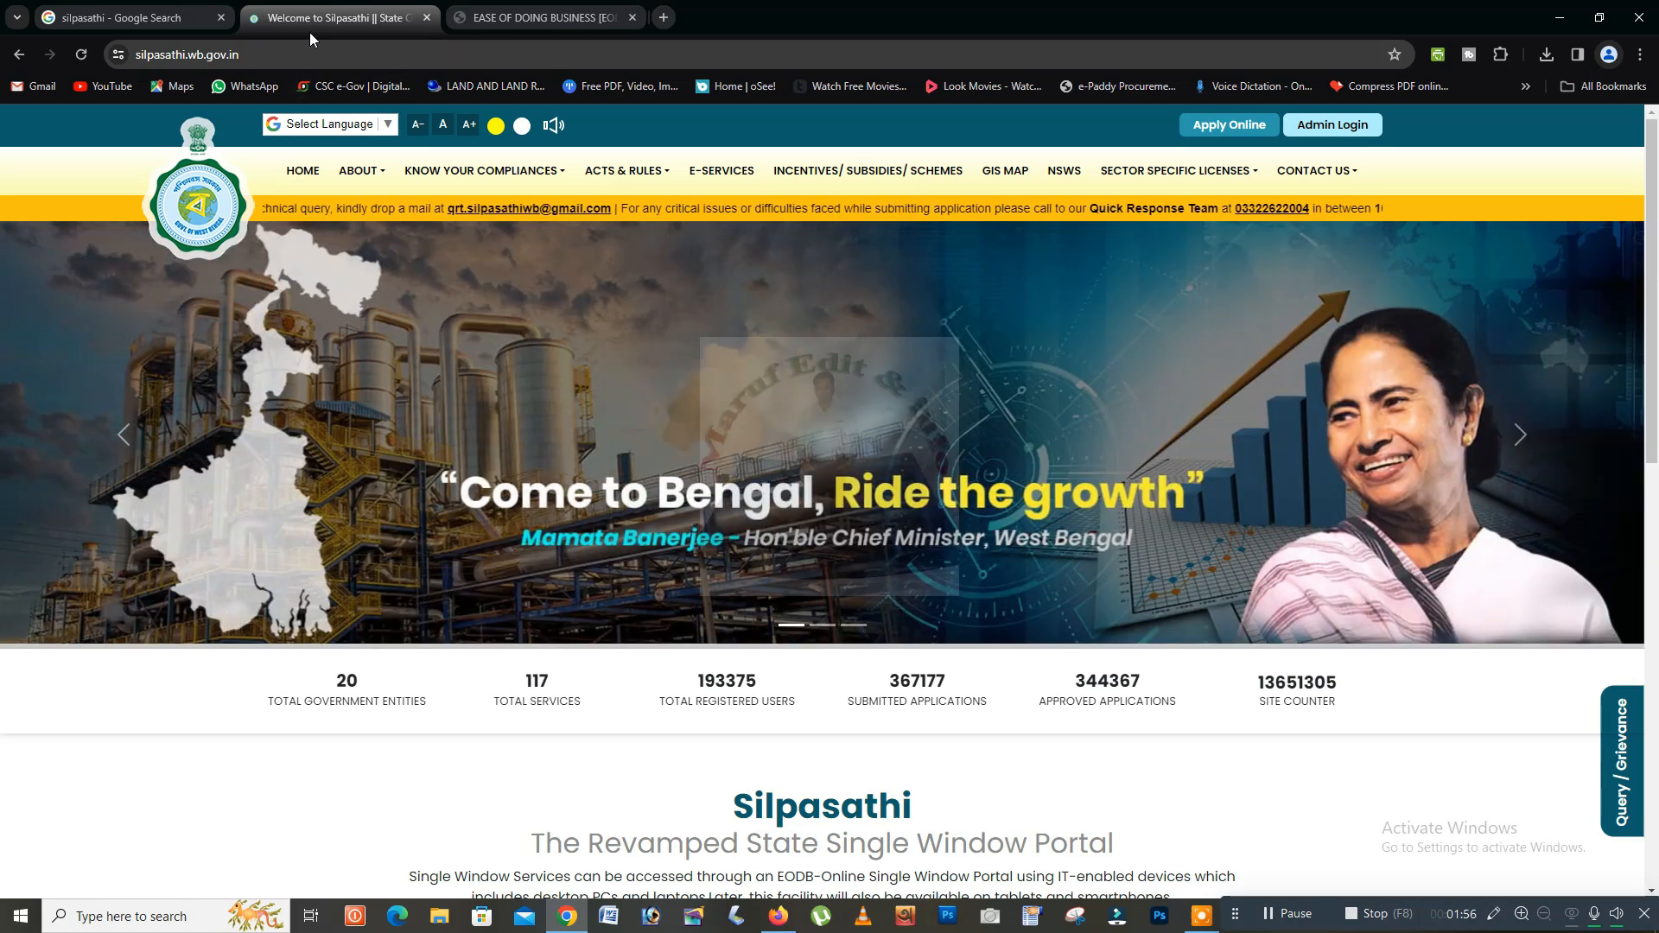
Close the EASE OF DOING BUSINESS page and look over the Silpasathi home page.
left_click(632, 17)
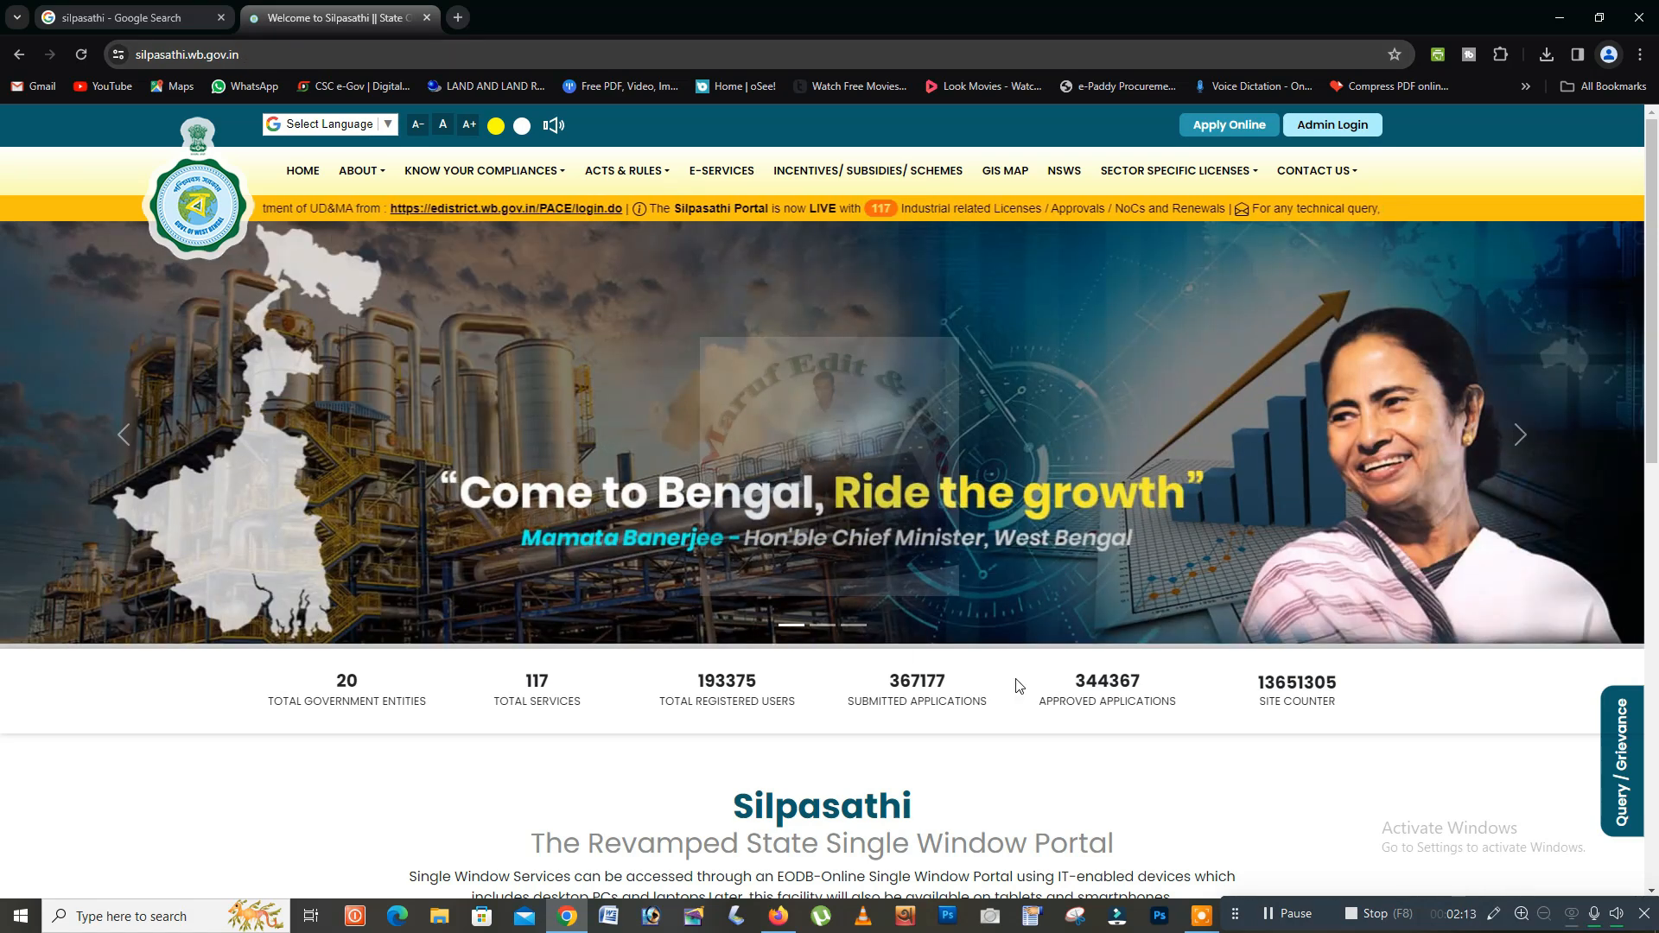
scroll(1013, 678, "down", 6)
scroll(1011, 674, "up", 6)
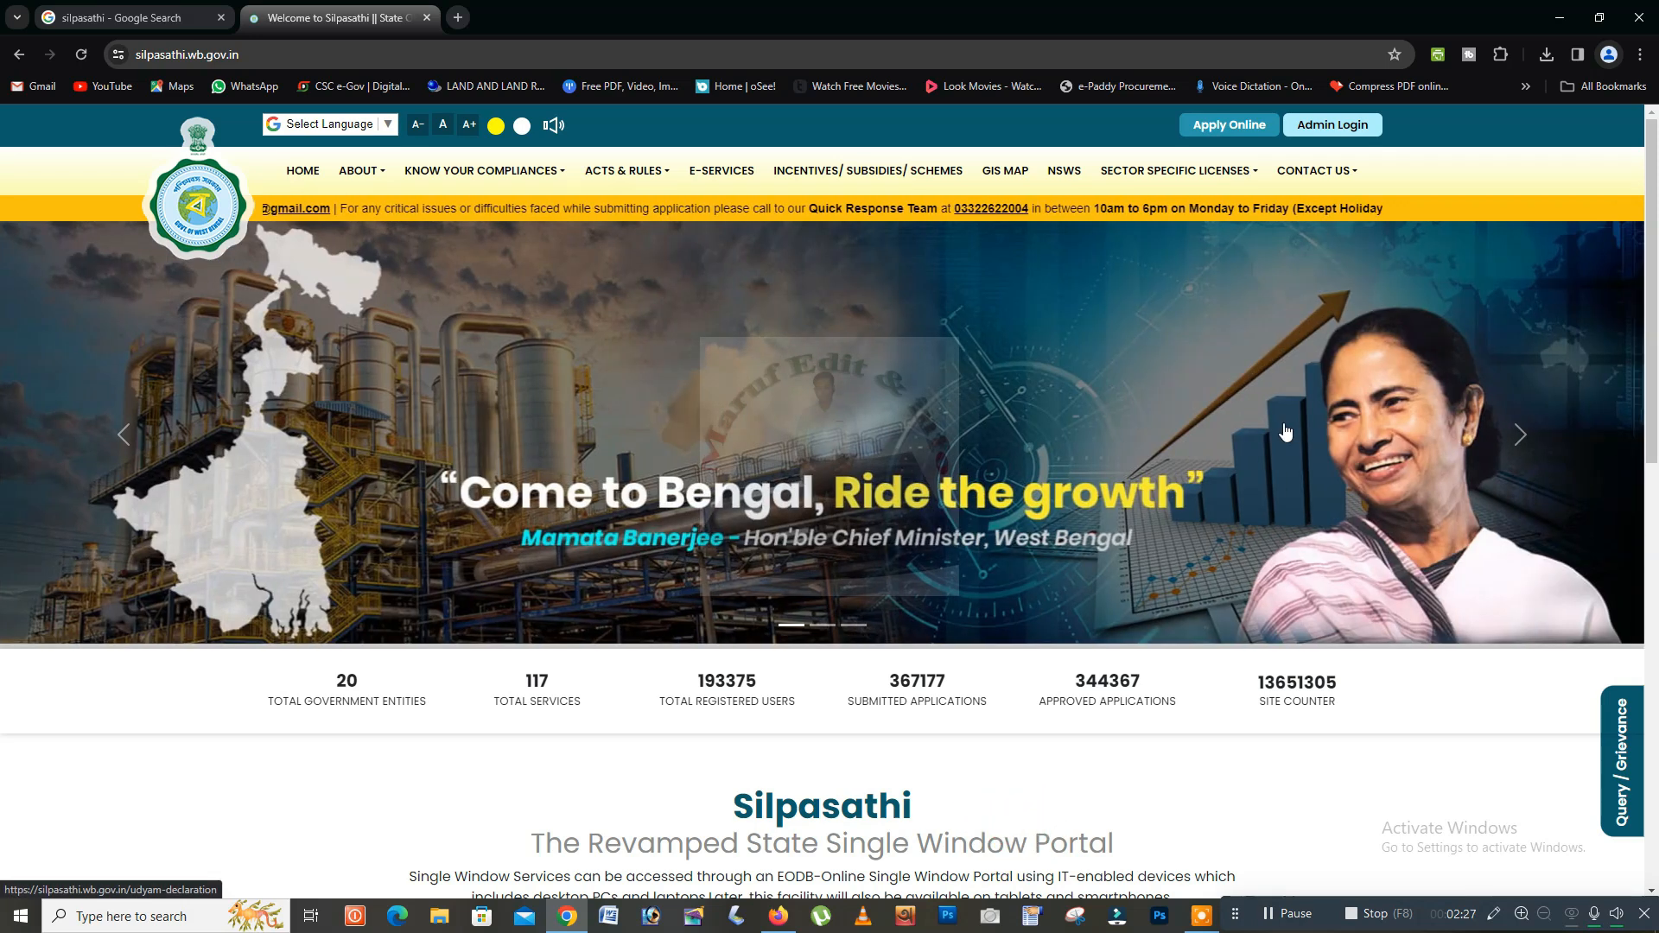
Open the Silpasathi online application sign-in page and start creating a new account.
mouse_move(1282, 164)
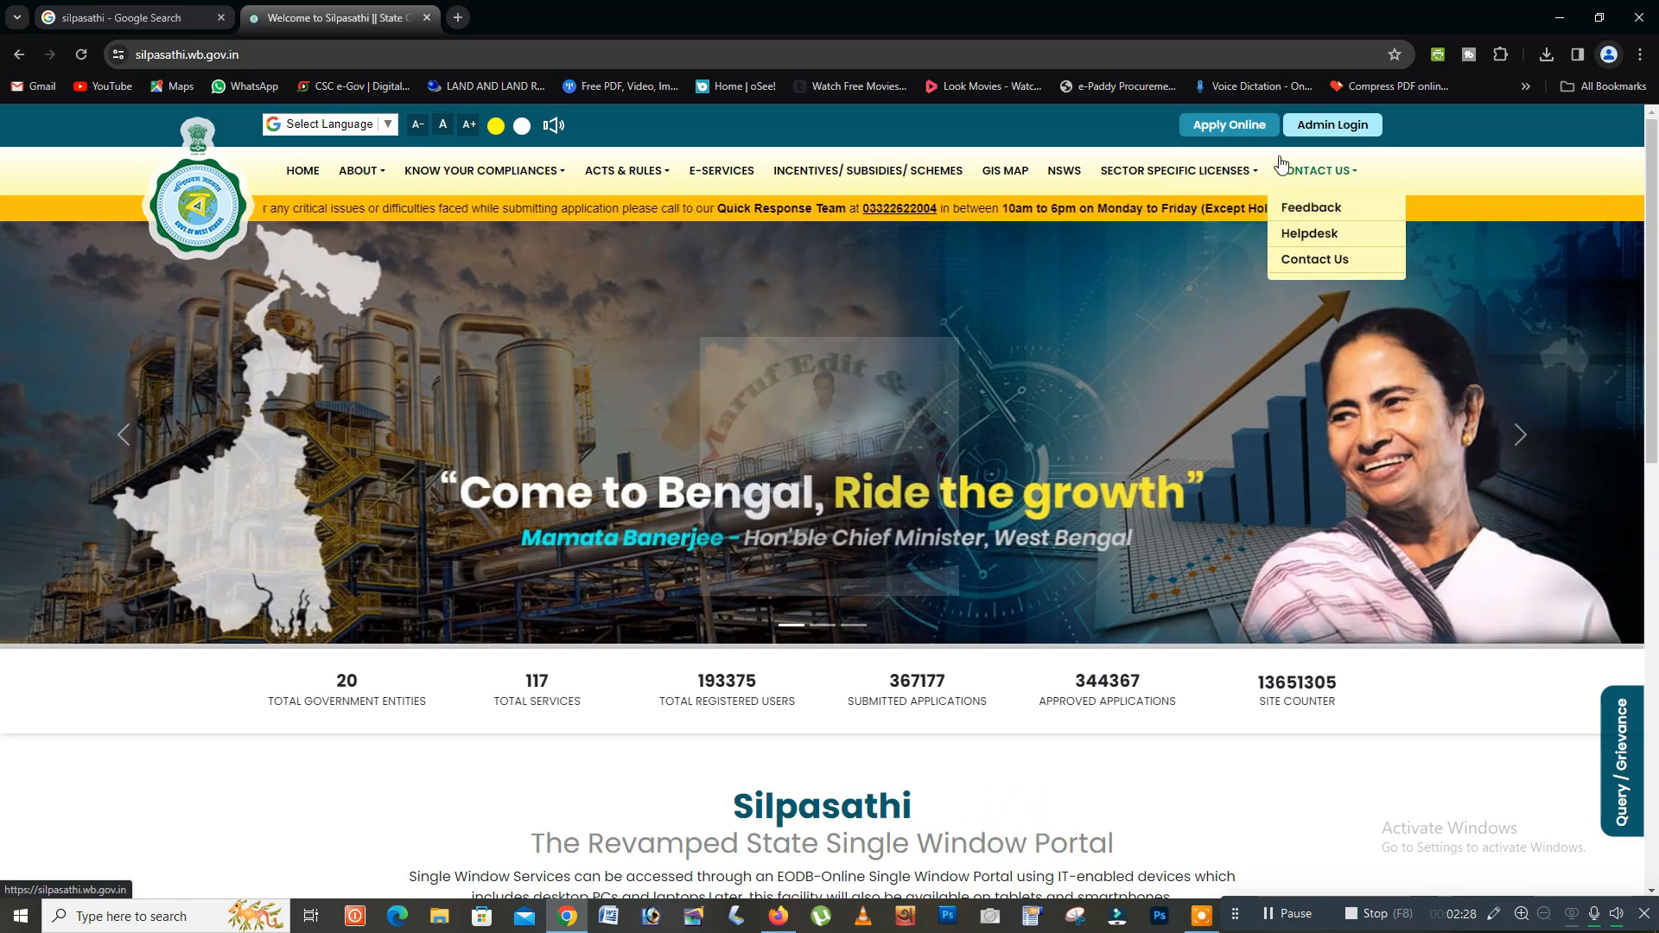
left_click(1234, 127)
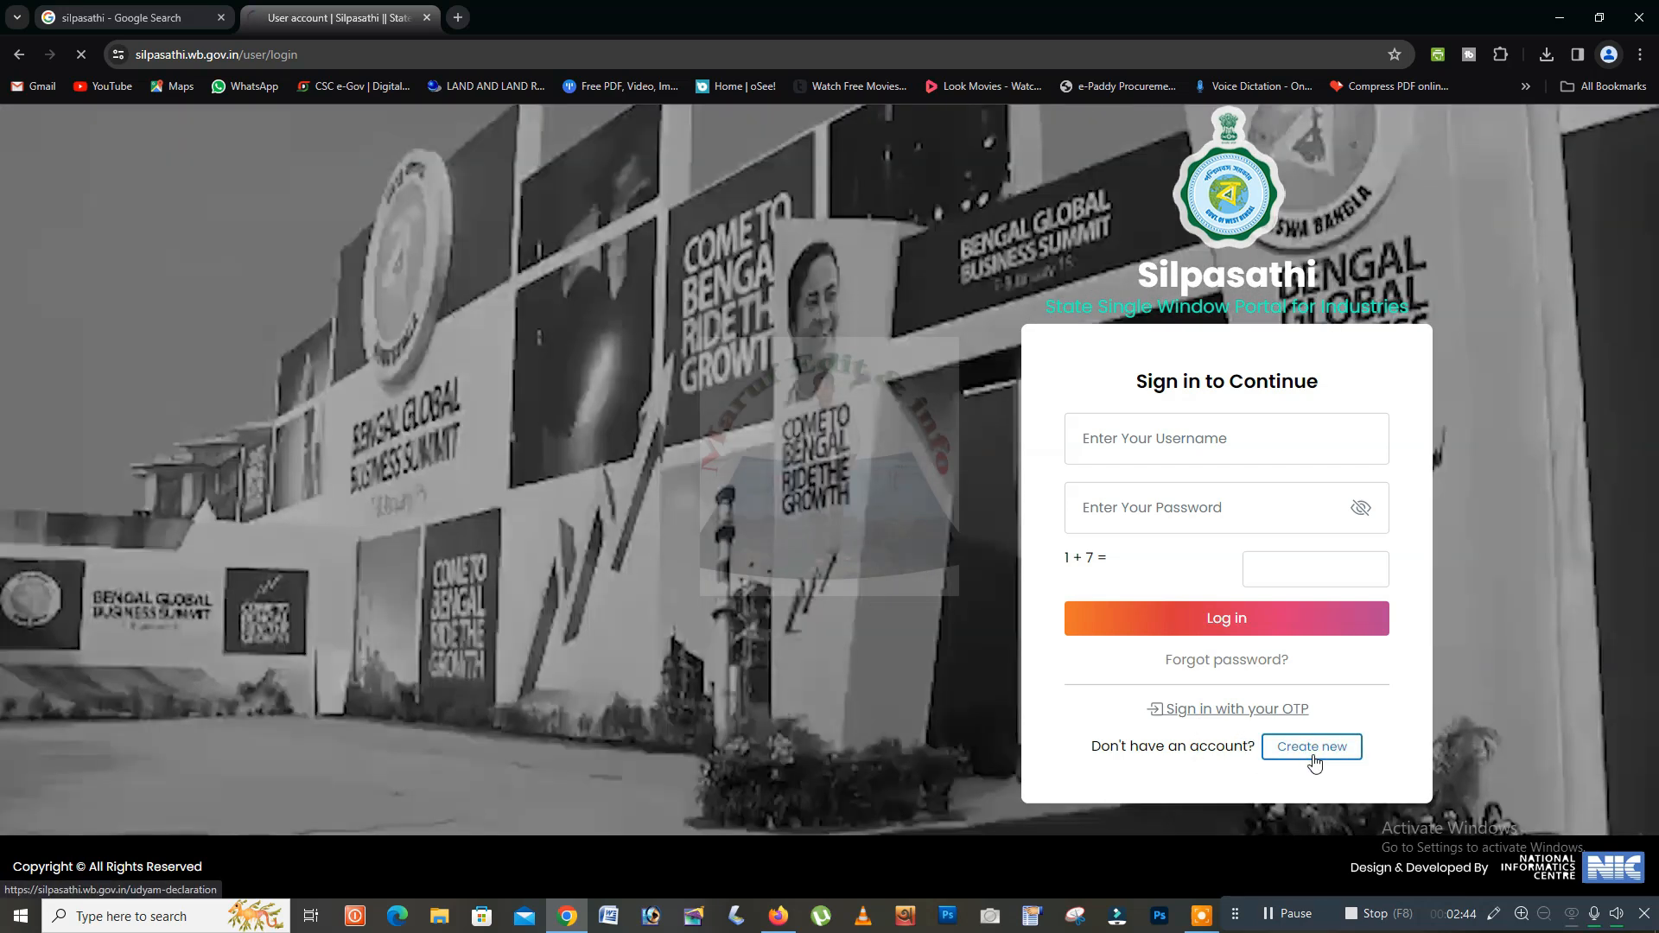
left_click(1313, 758)
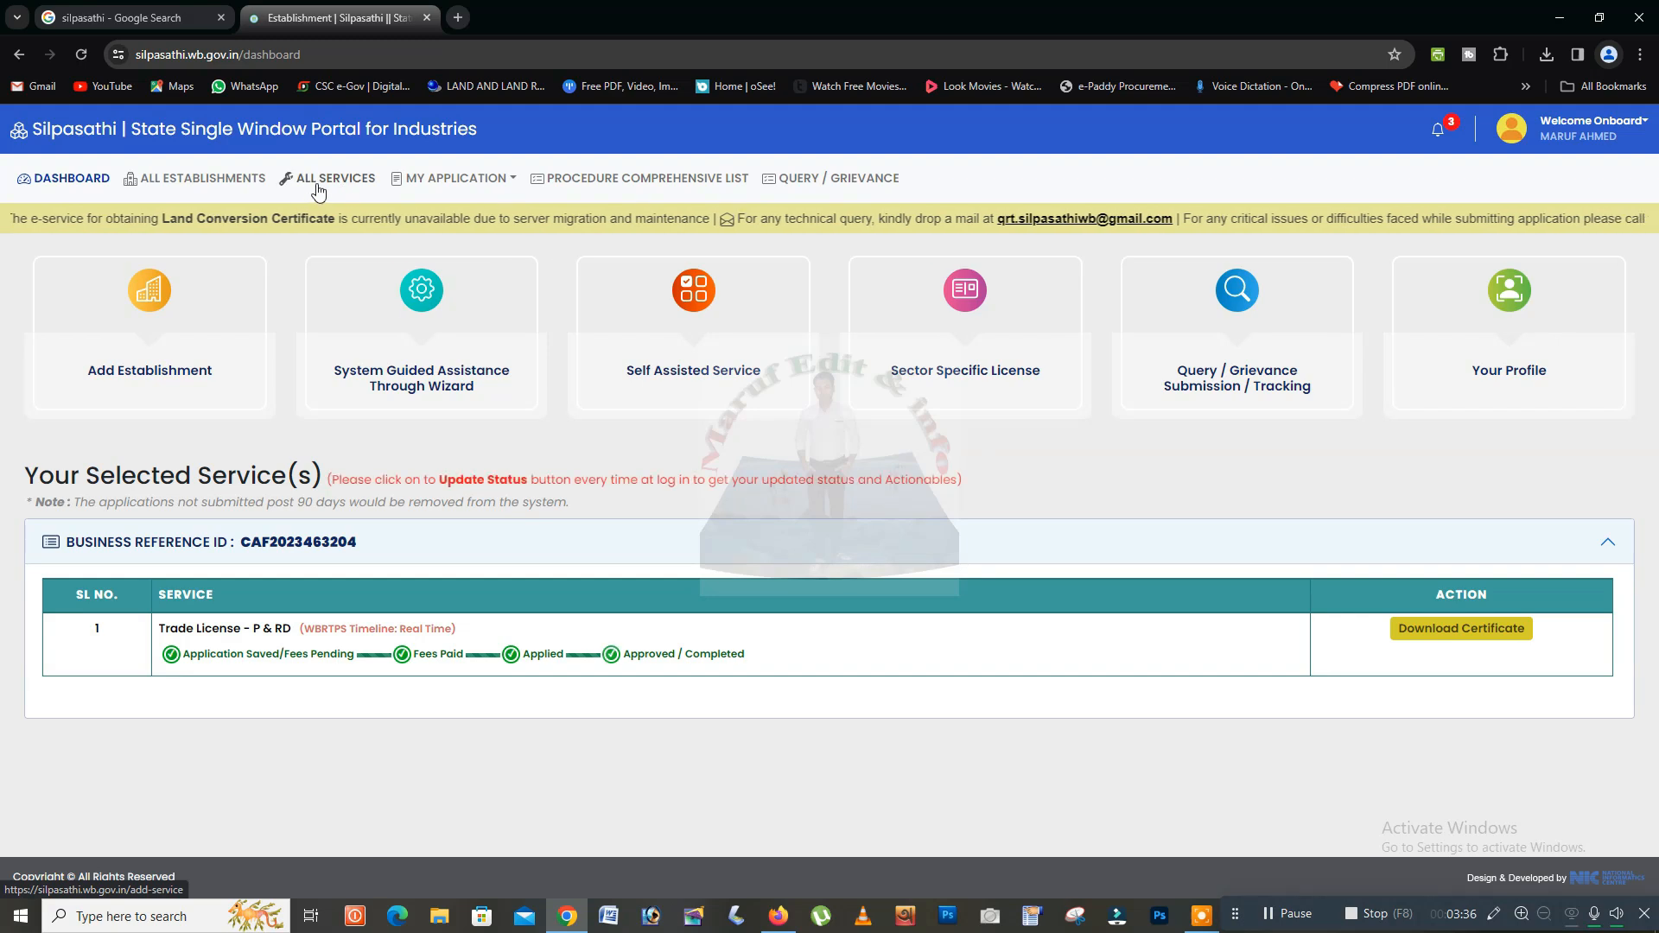
Open the list of all services and filter it by the P & RD department.
left_click(318, 185)
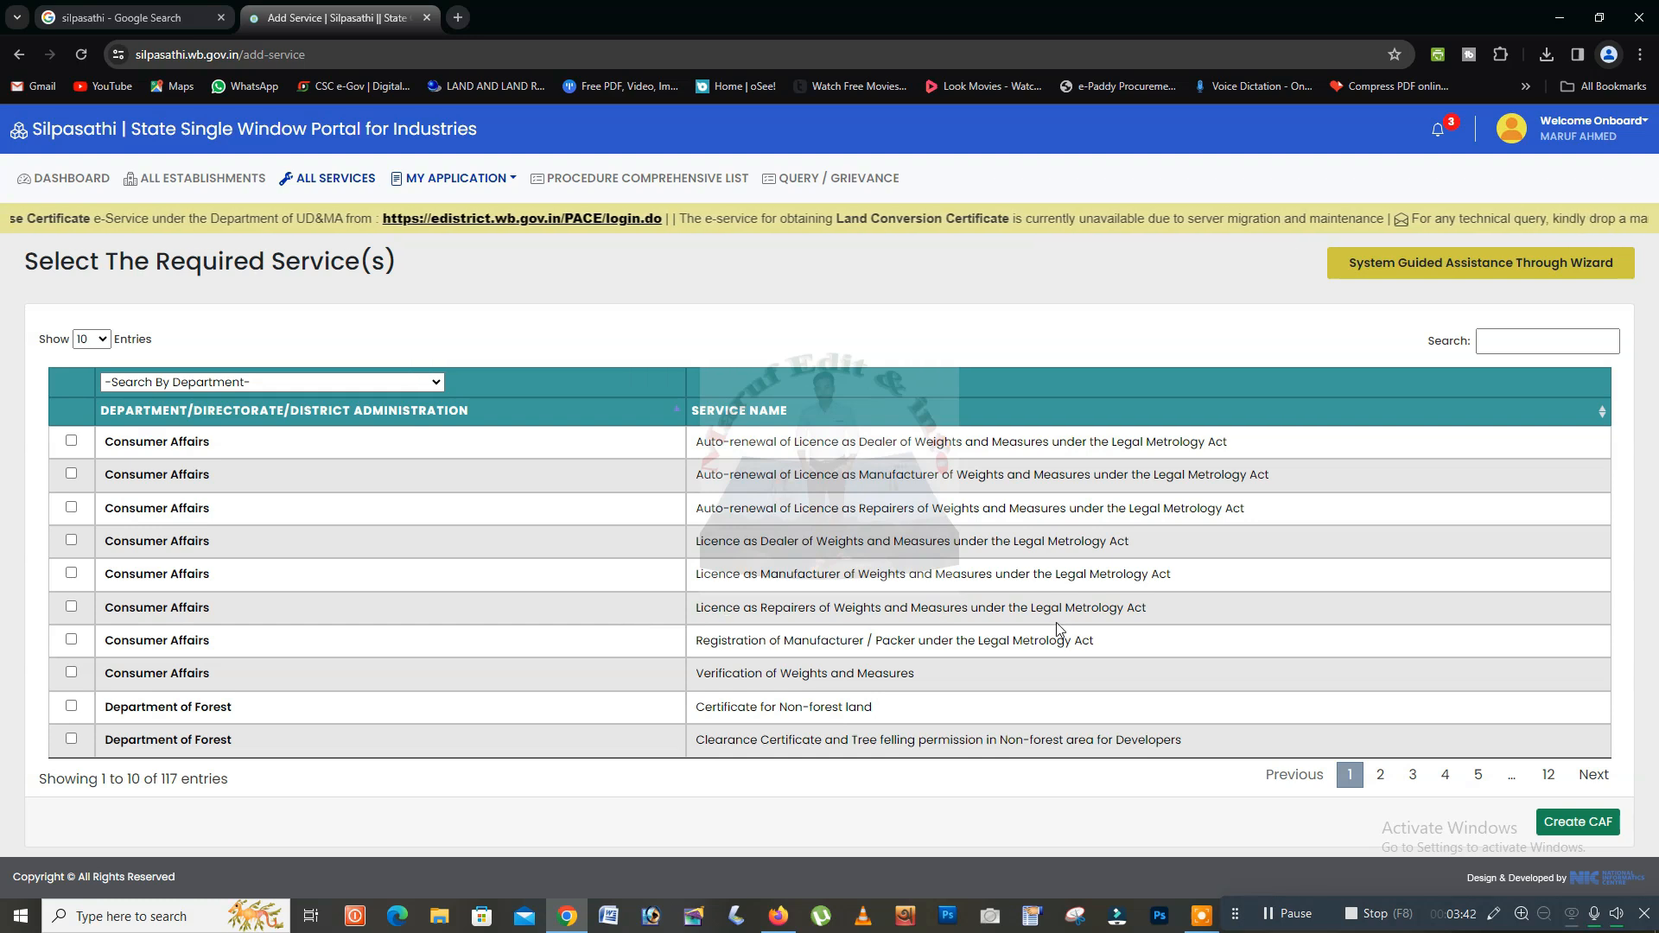
left_click(104, 342)
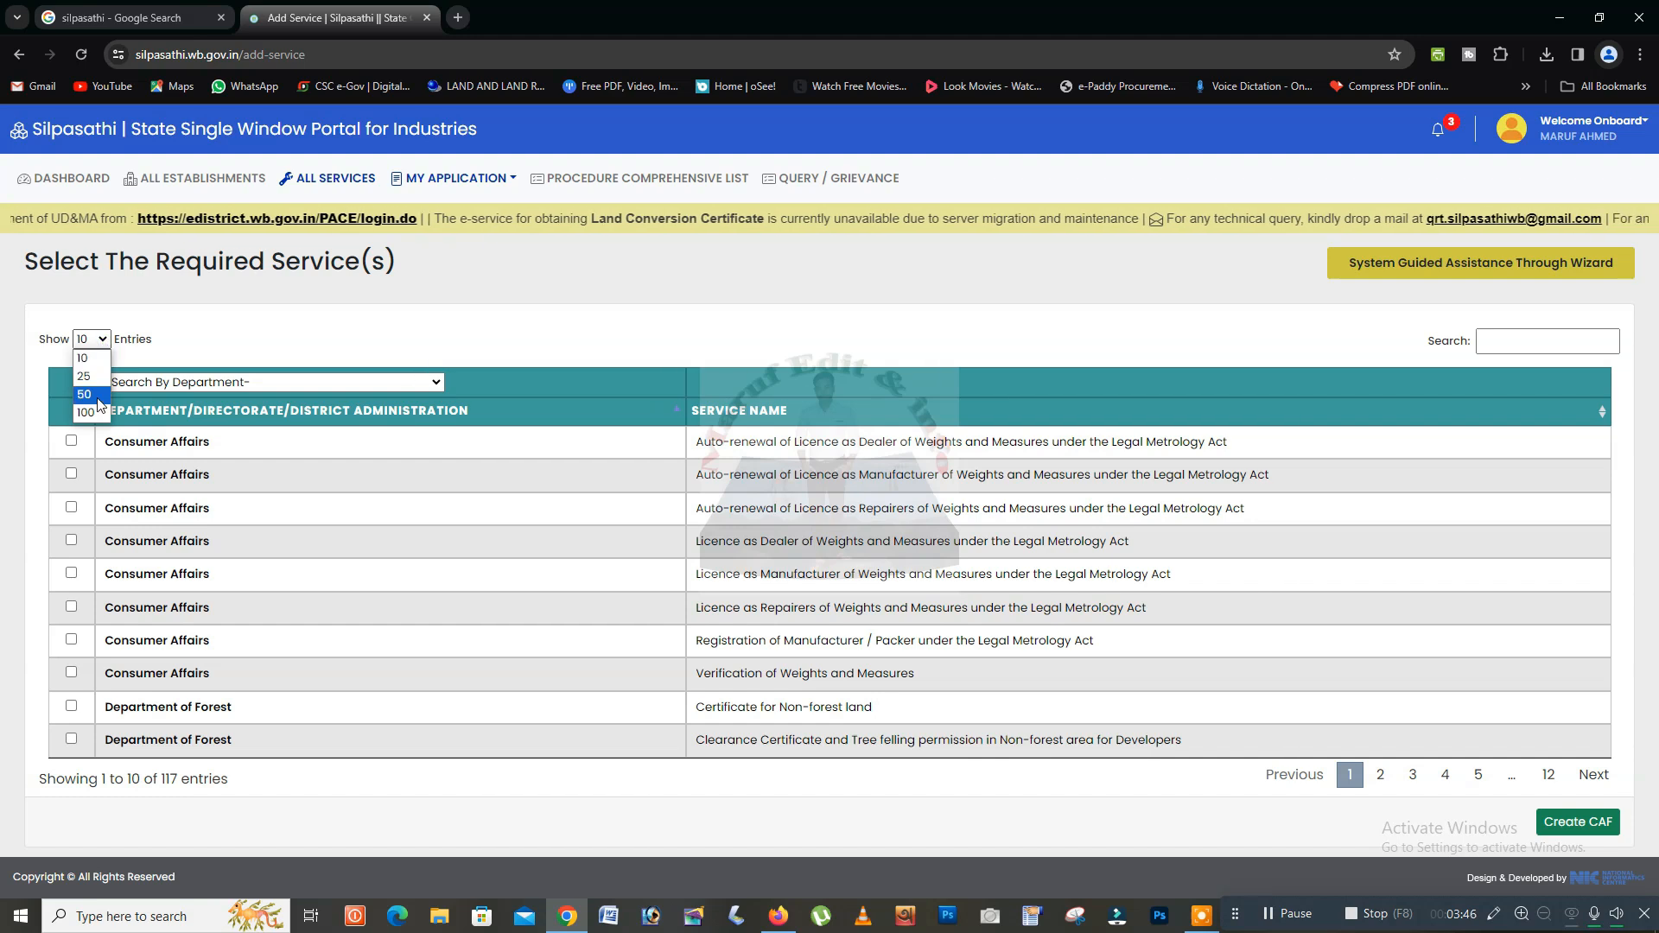
left_click(189, 337)
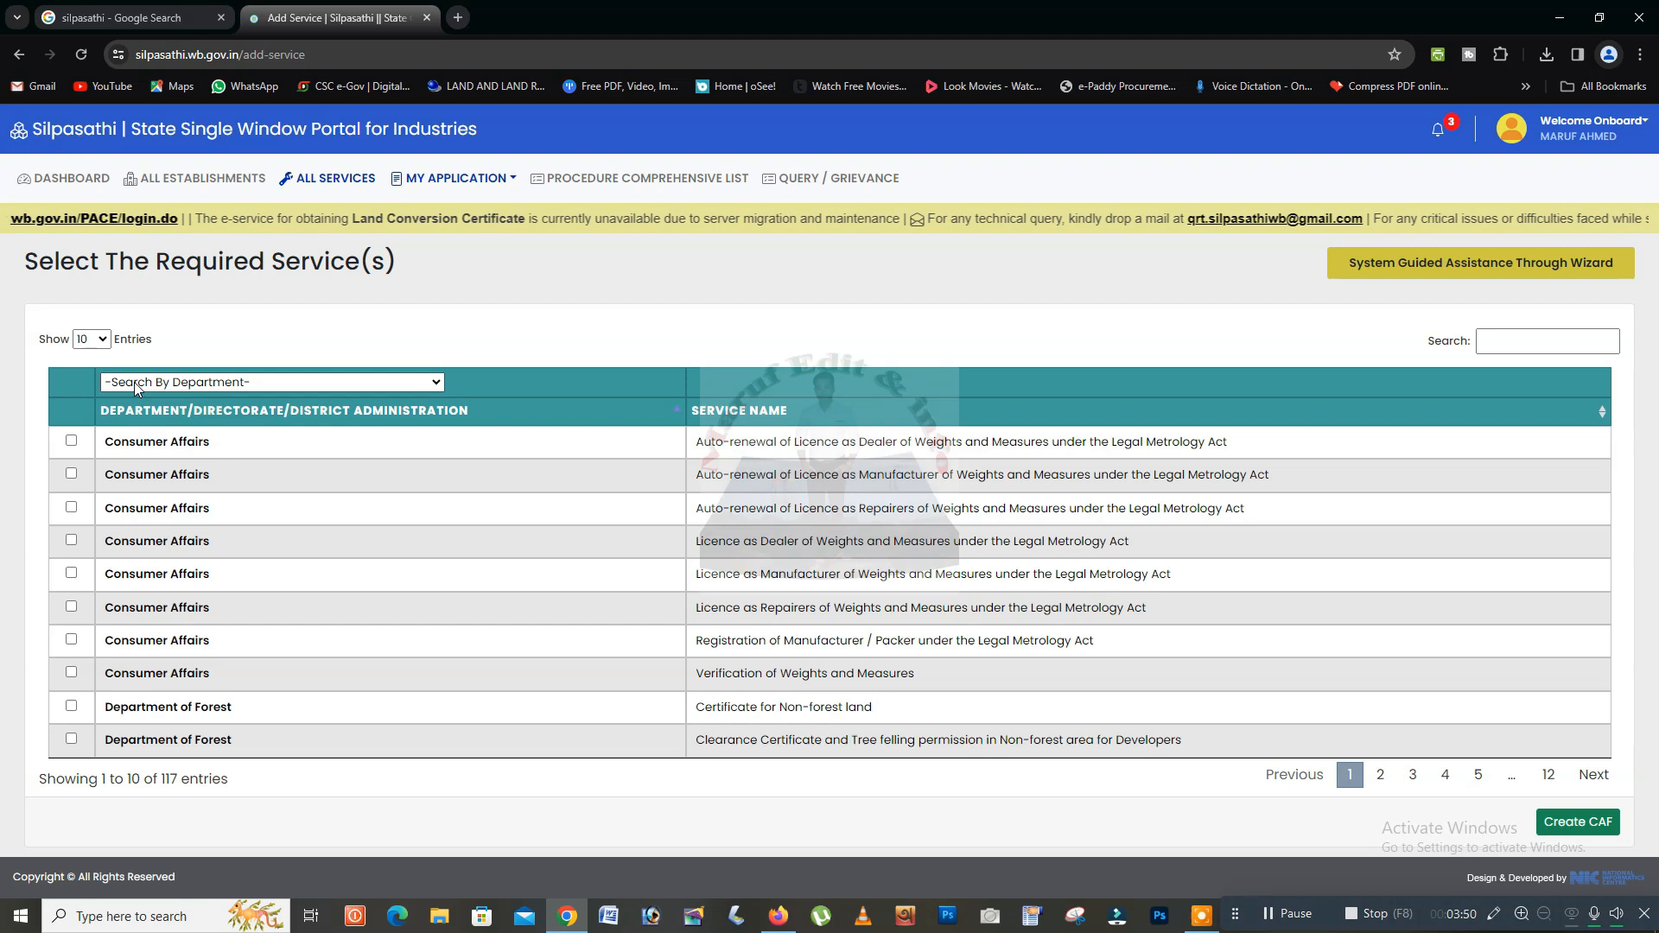
left_click(277, 384)
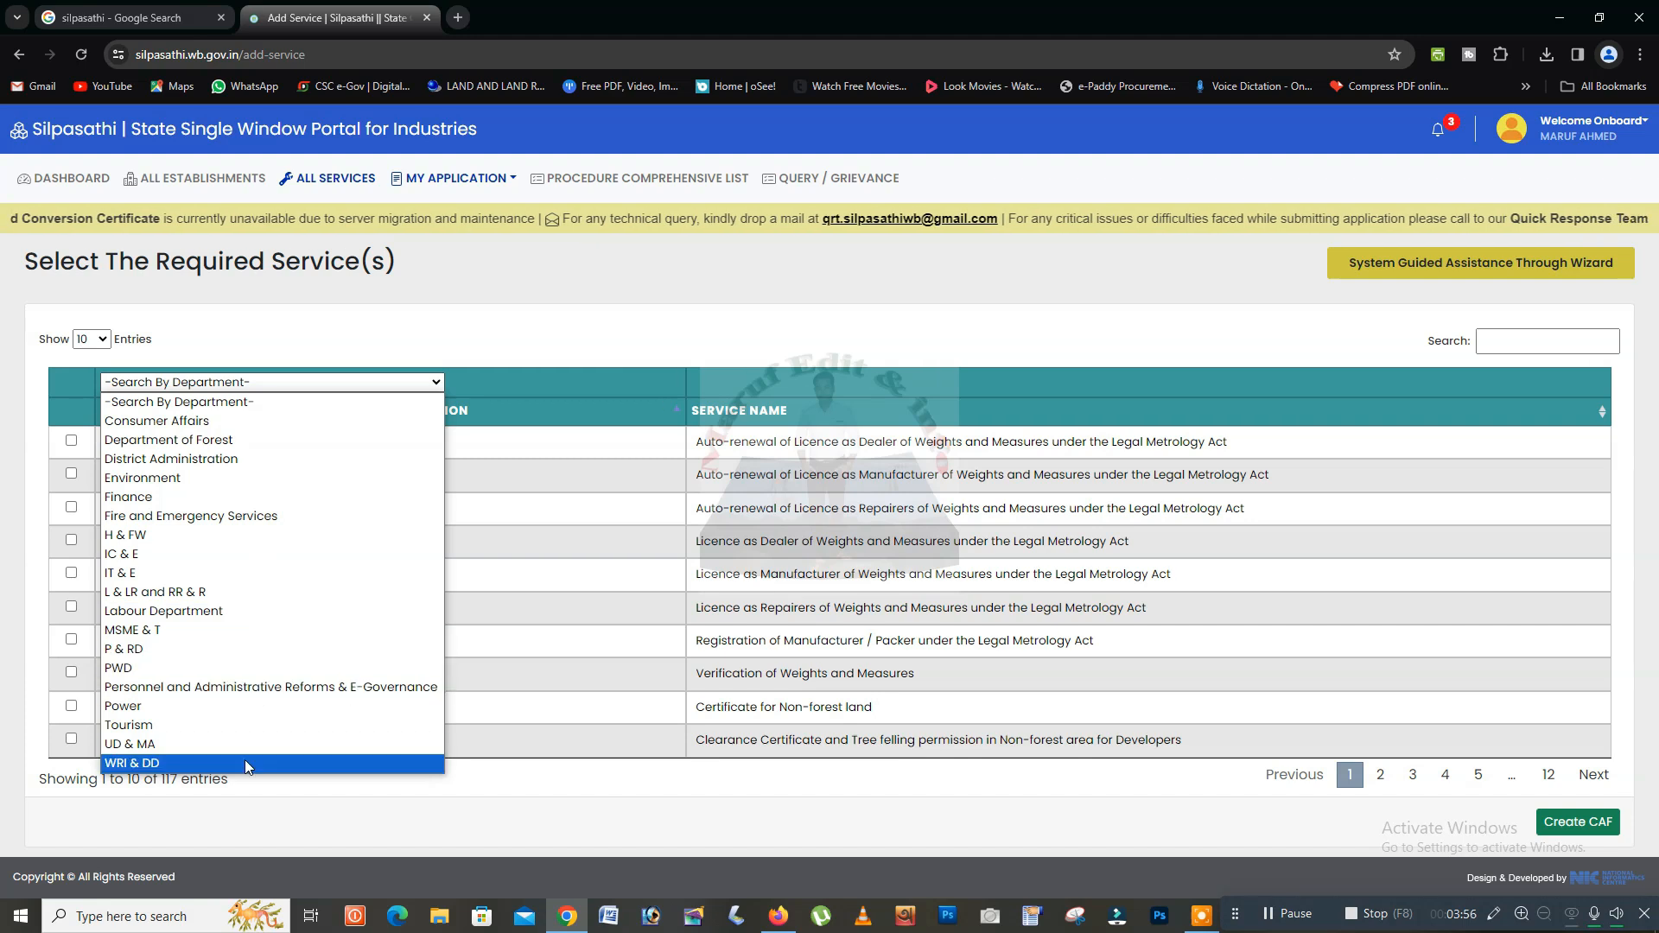
left_click(292, 650)
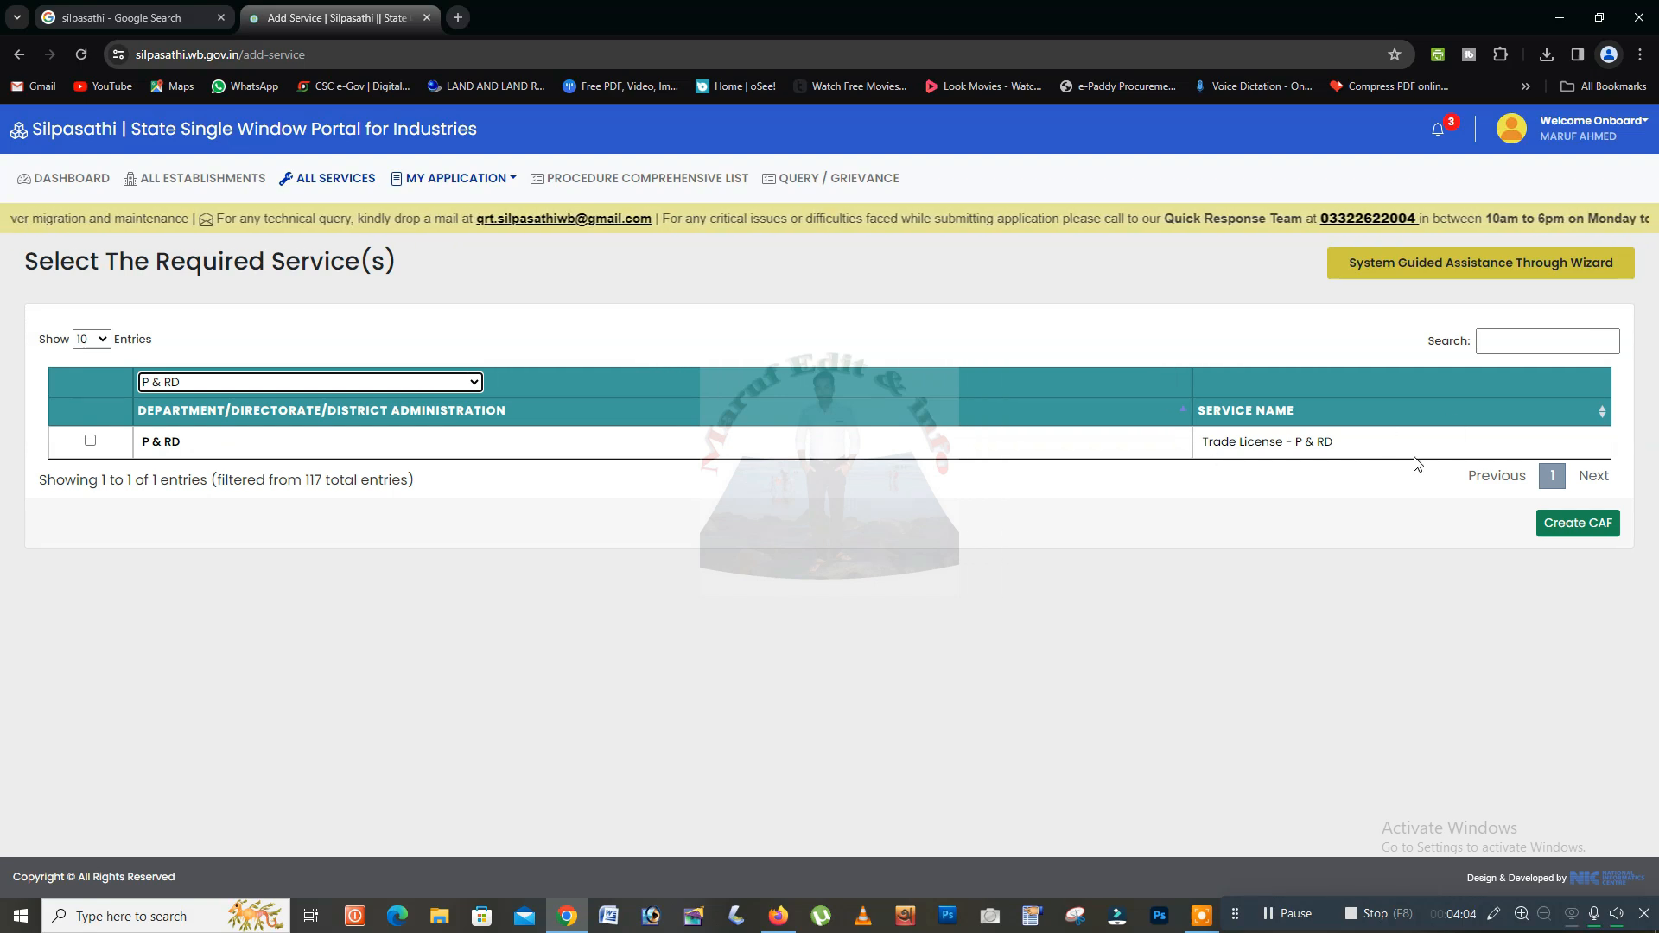
Create a CAF for the Trade License - P & RD service and open its online application form.
left_click(90, 442)
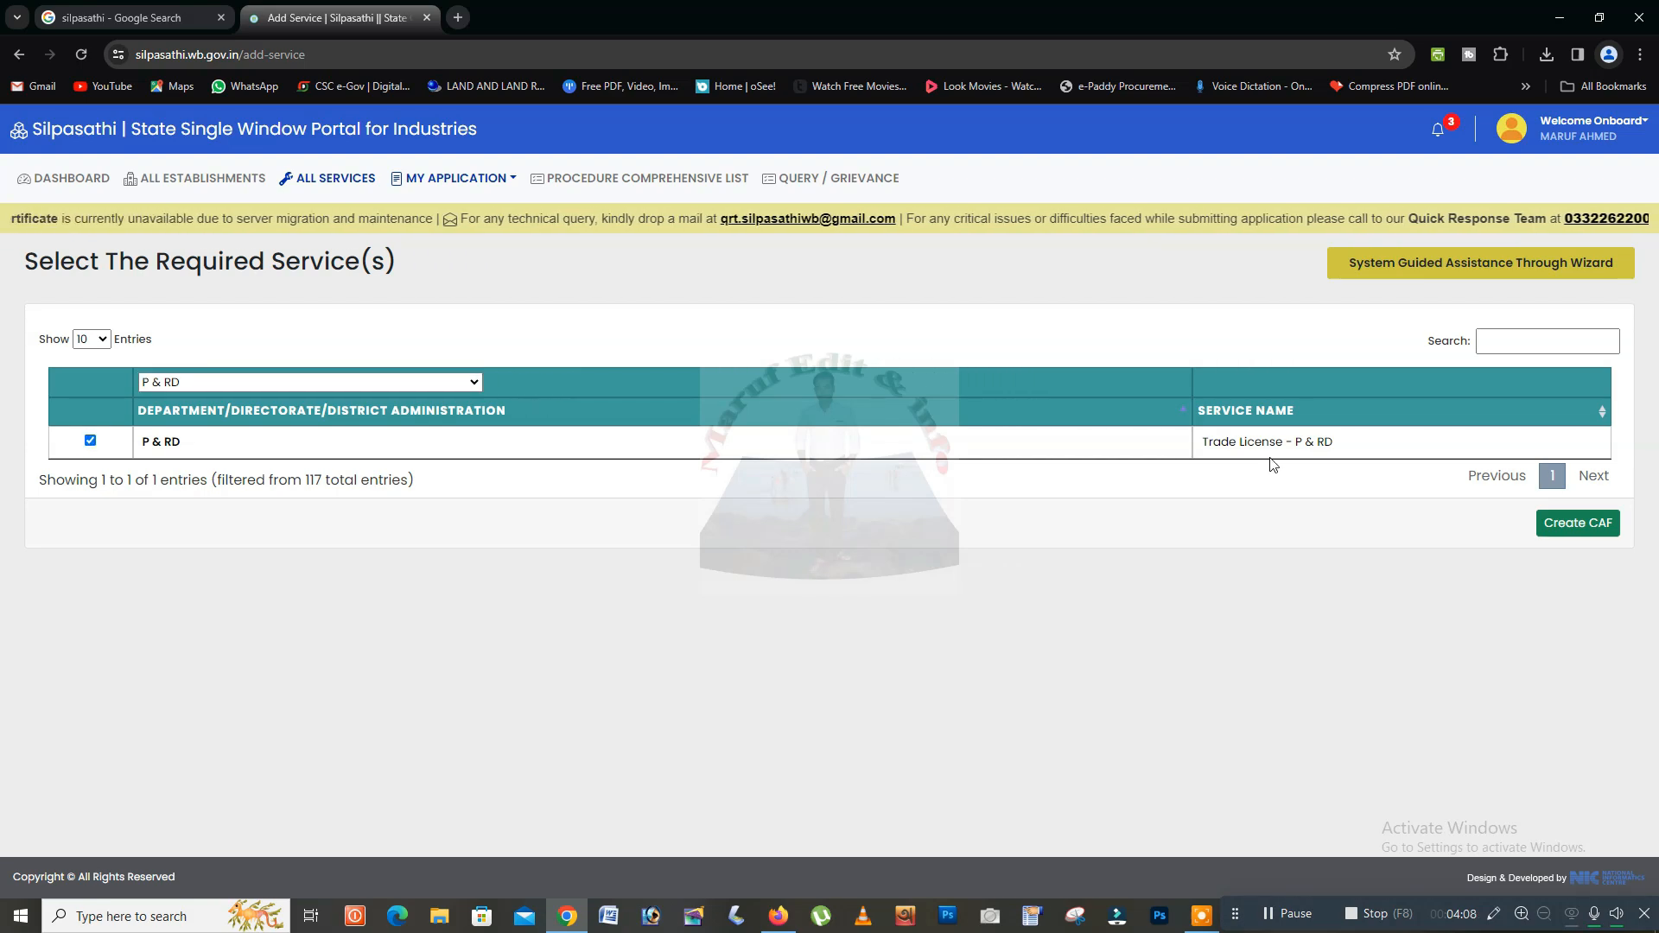
left_click(1582, 528)
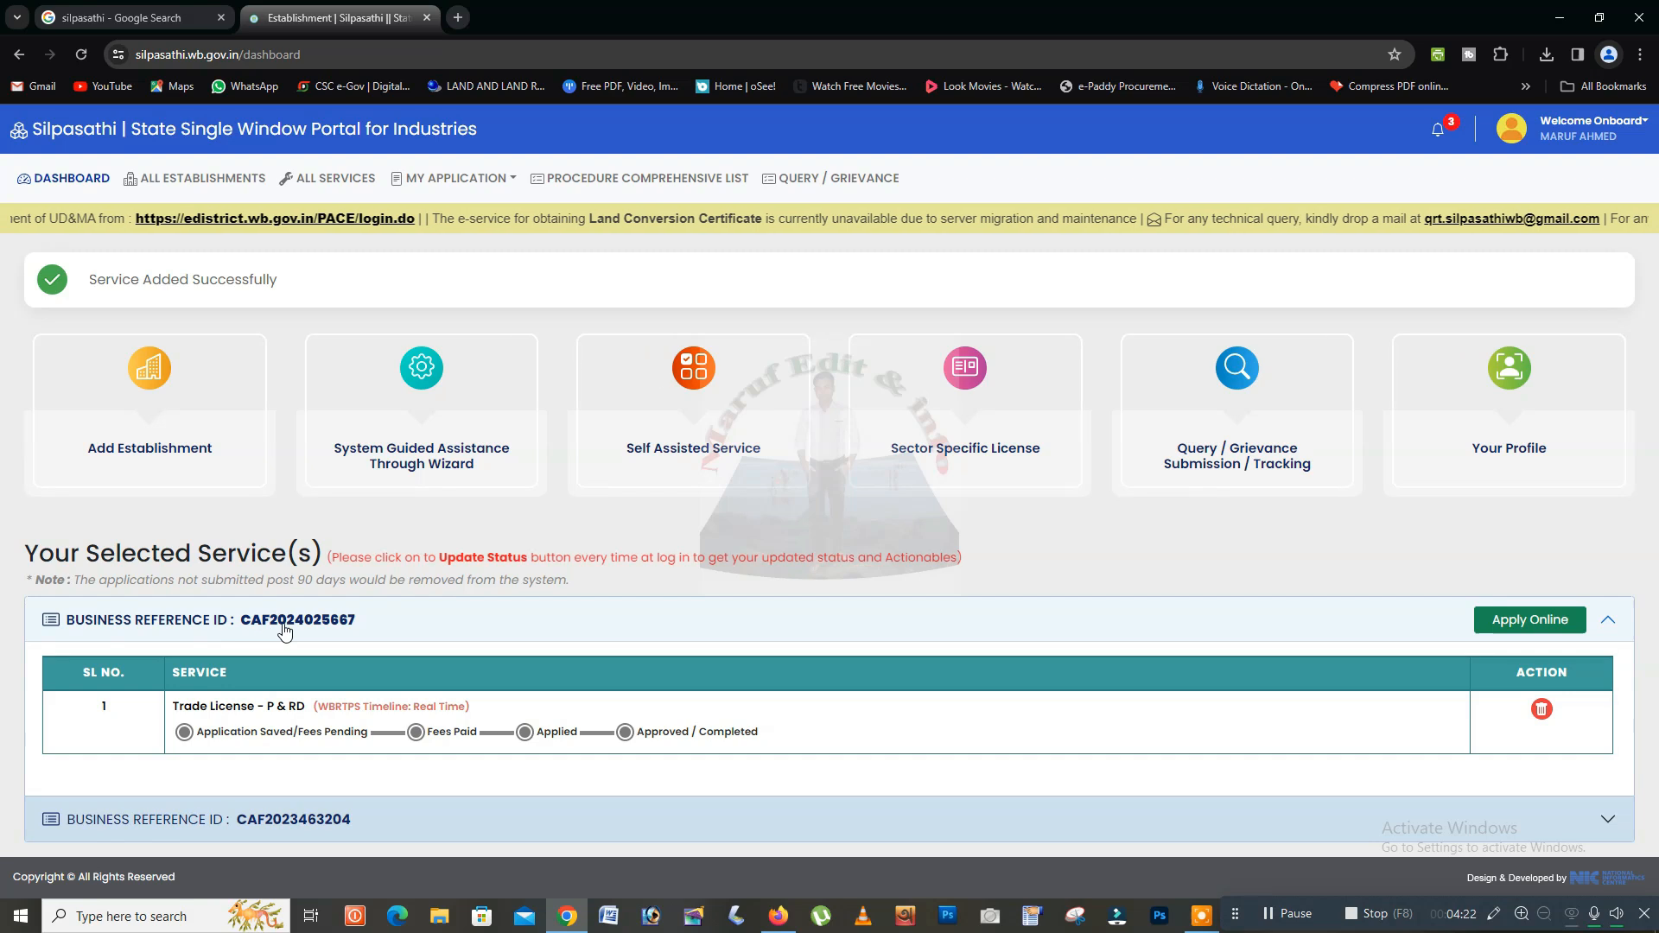
left_click(1512, 628)
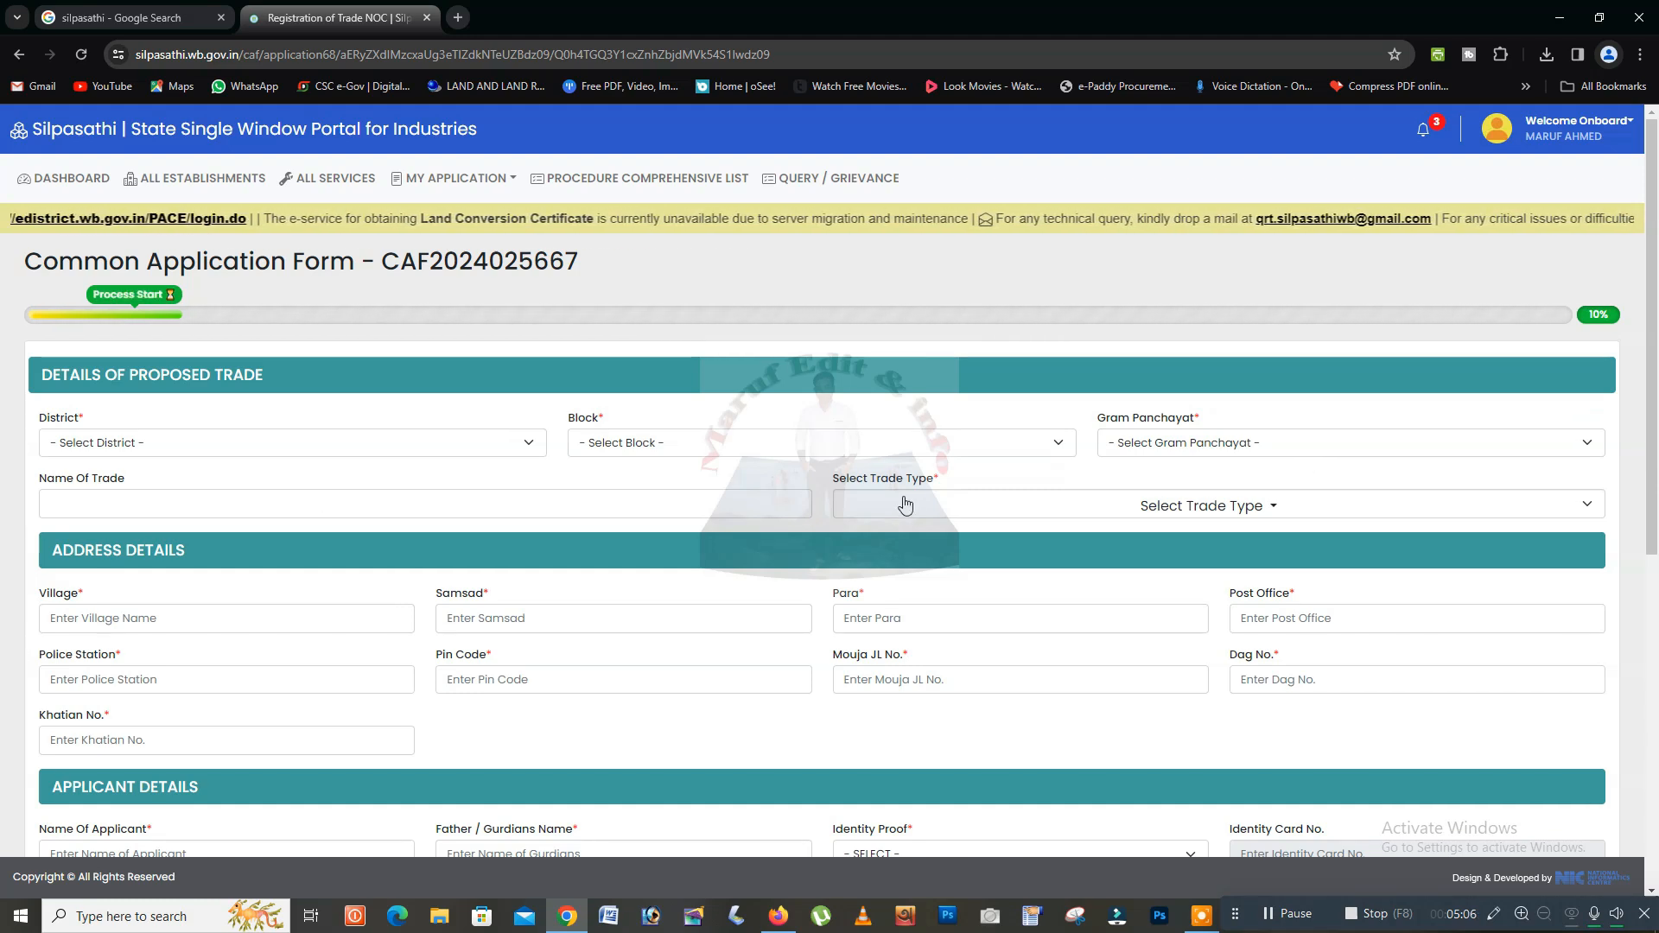
Look through the trade types in the proposed trade details and search them for "gro", leaving none selected.
left_click(1068, 507)
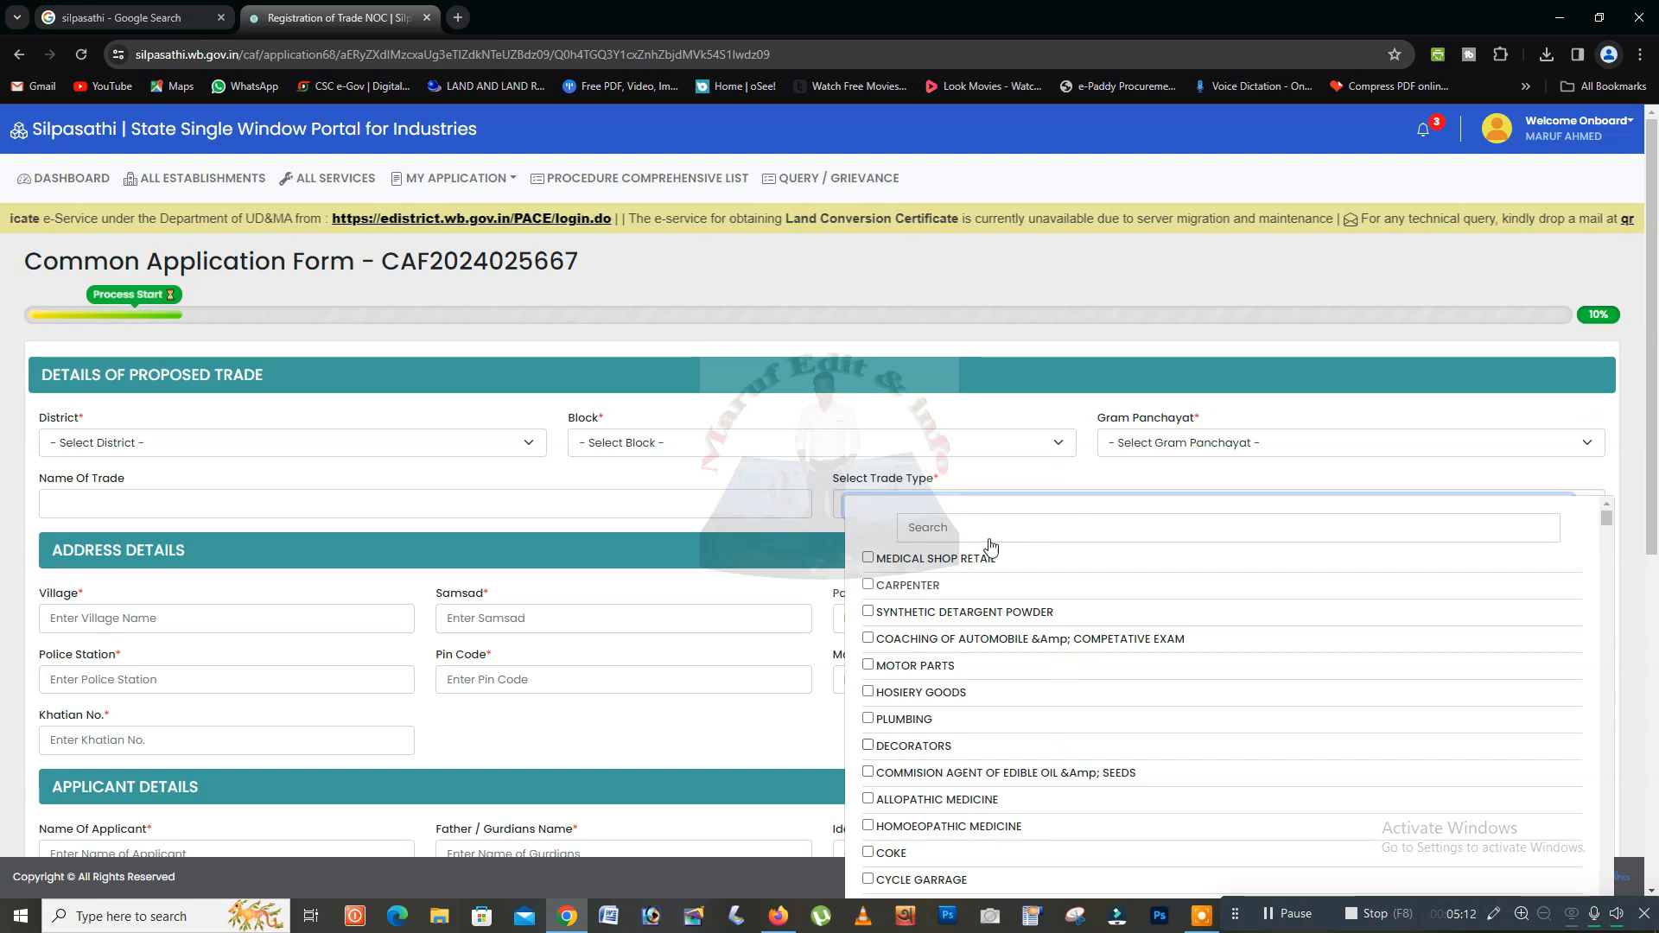
scroll(991, 786, "down", 2)
scroll(978, 563, "up", 2)
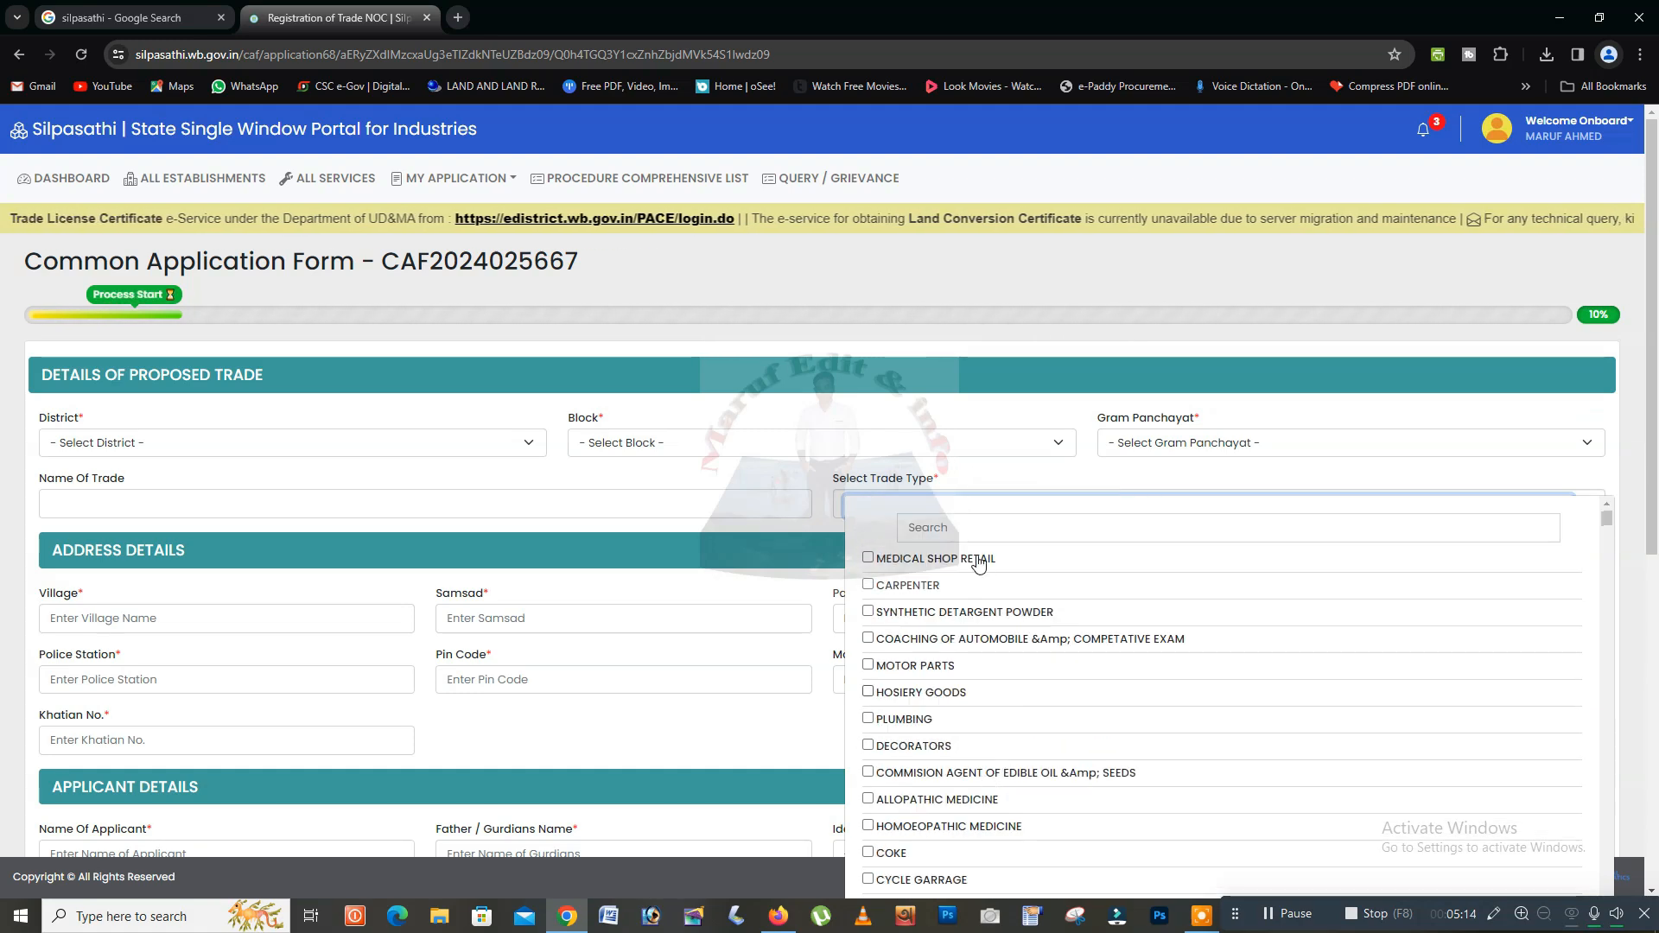
left_click(983, 526)
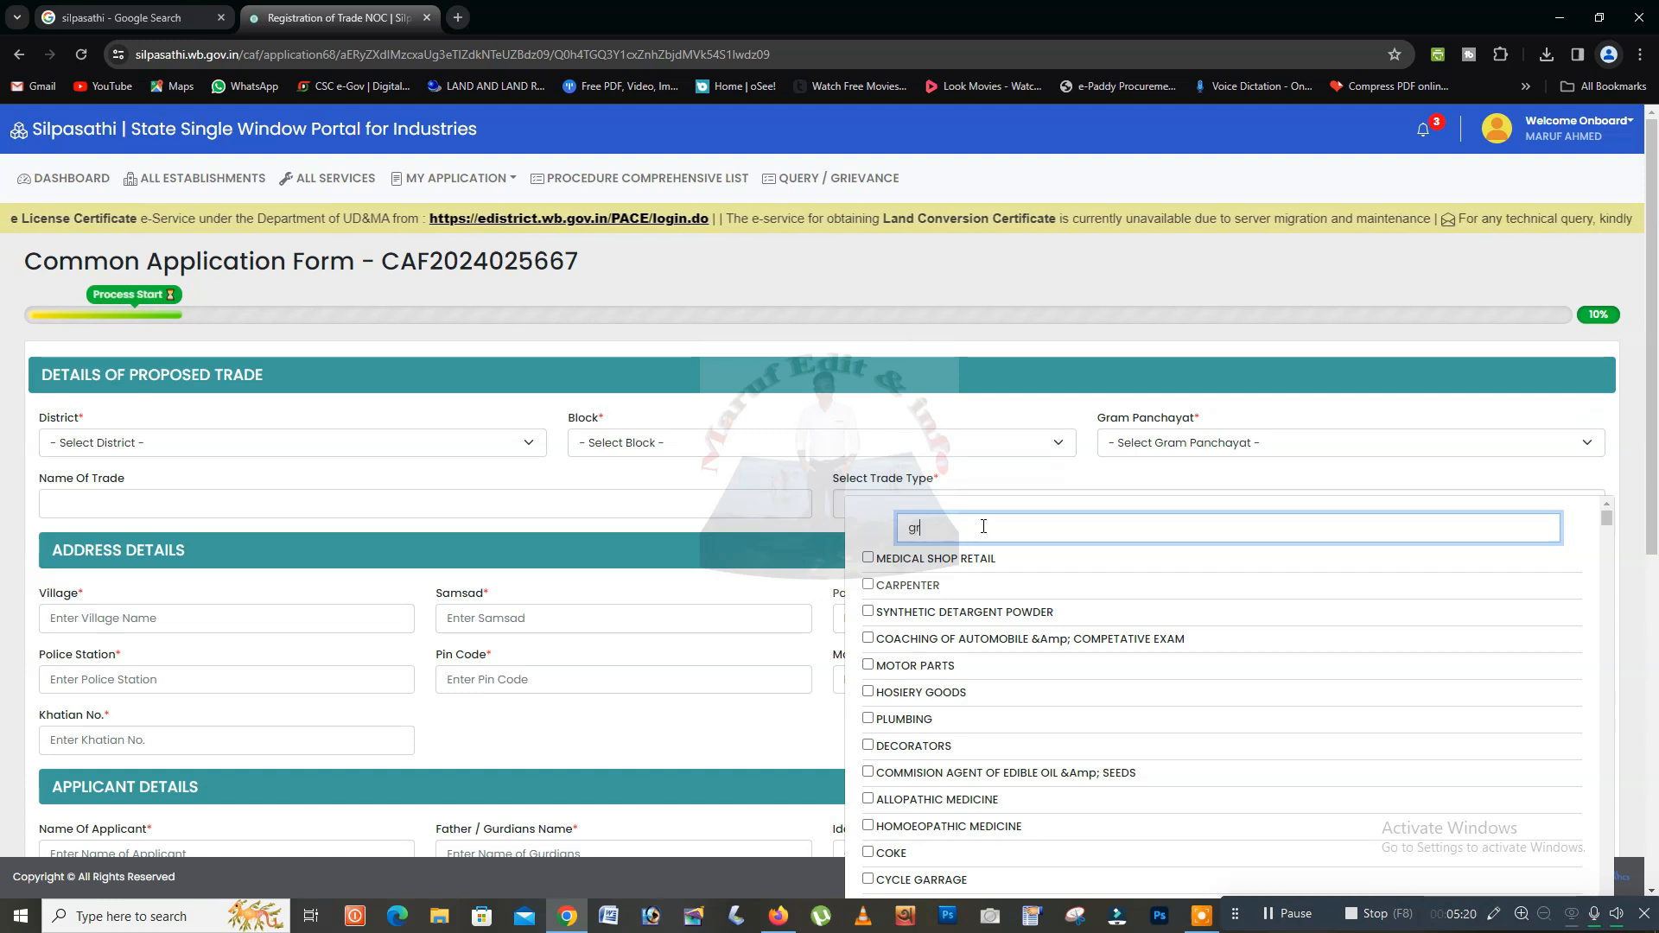
type("groo")
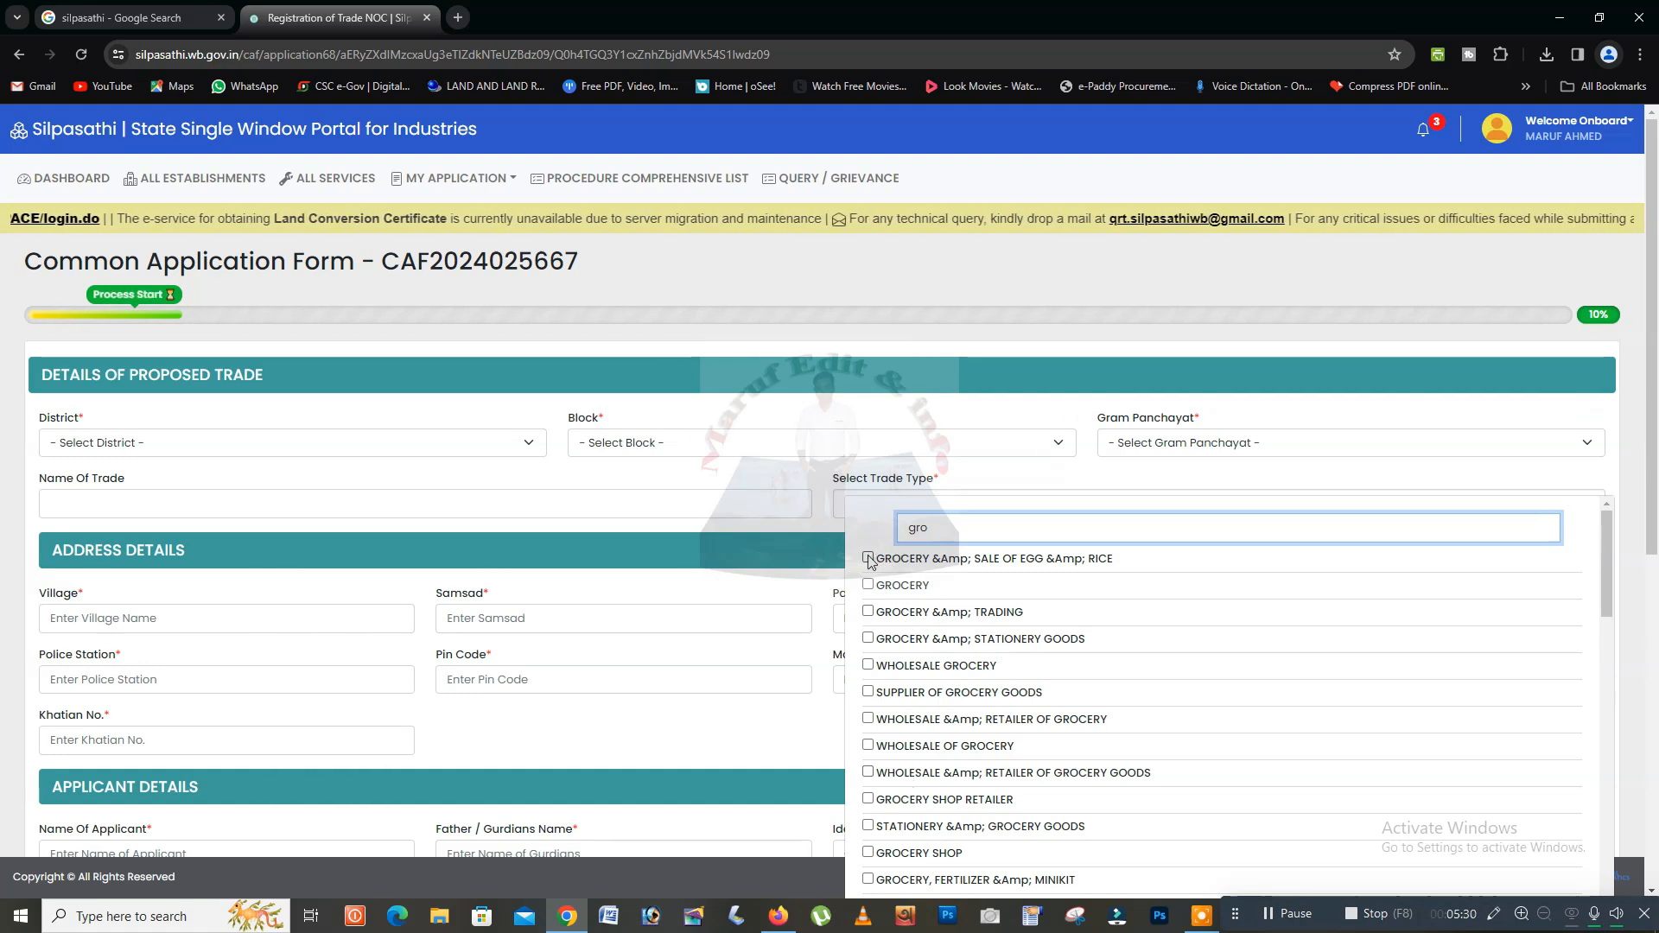
key("BackSpace")
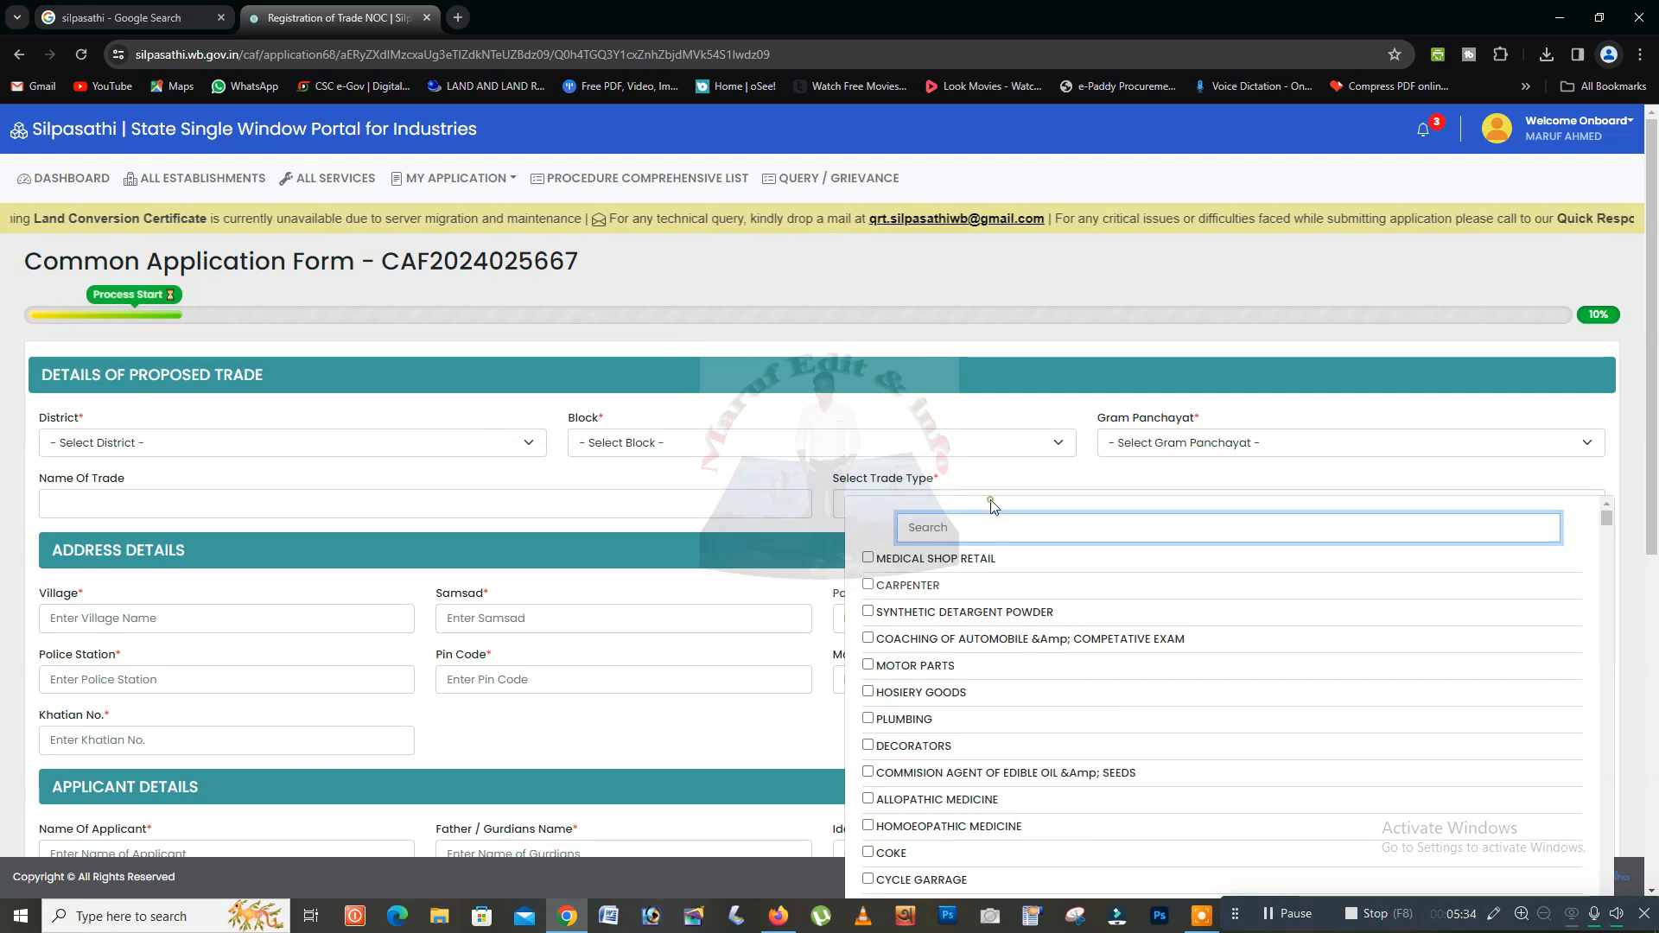
left_click(988, 501)
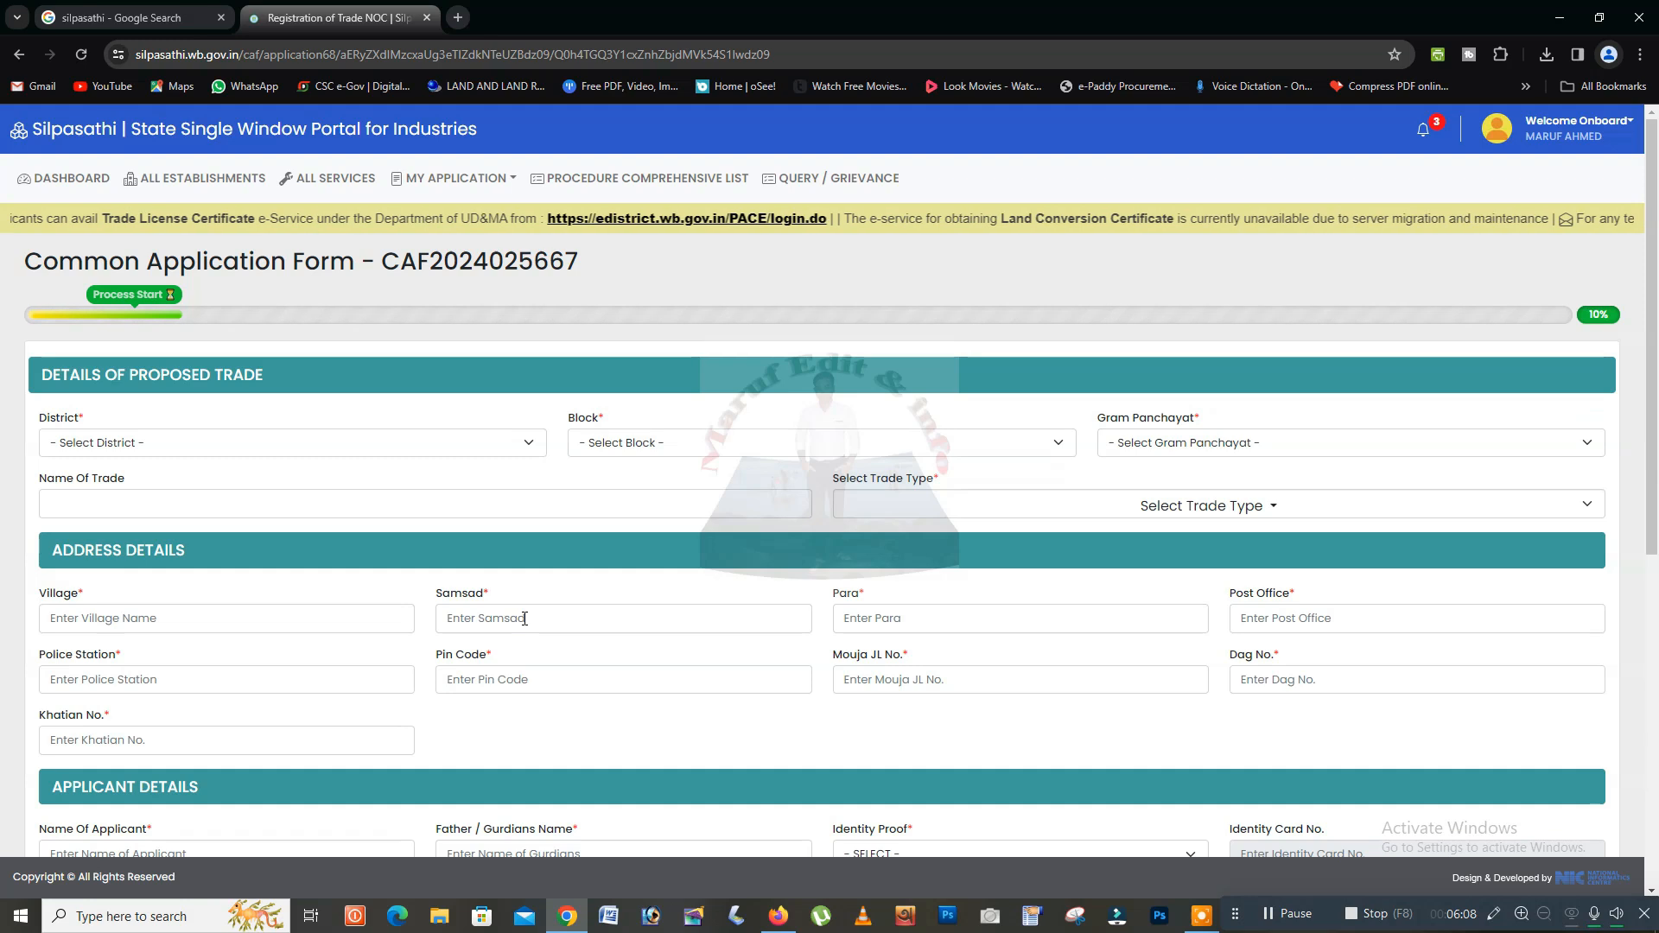
Switch to Firefox to look up the Samsad and close the two open PARA BAITHAK pages.
left_click(524, 619)
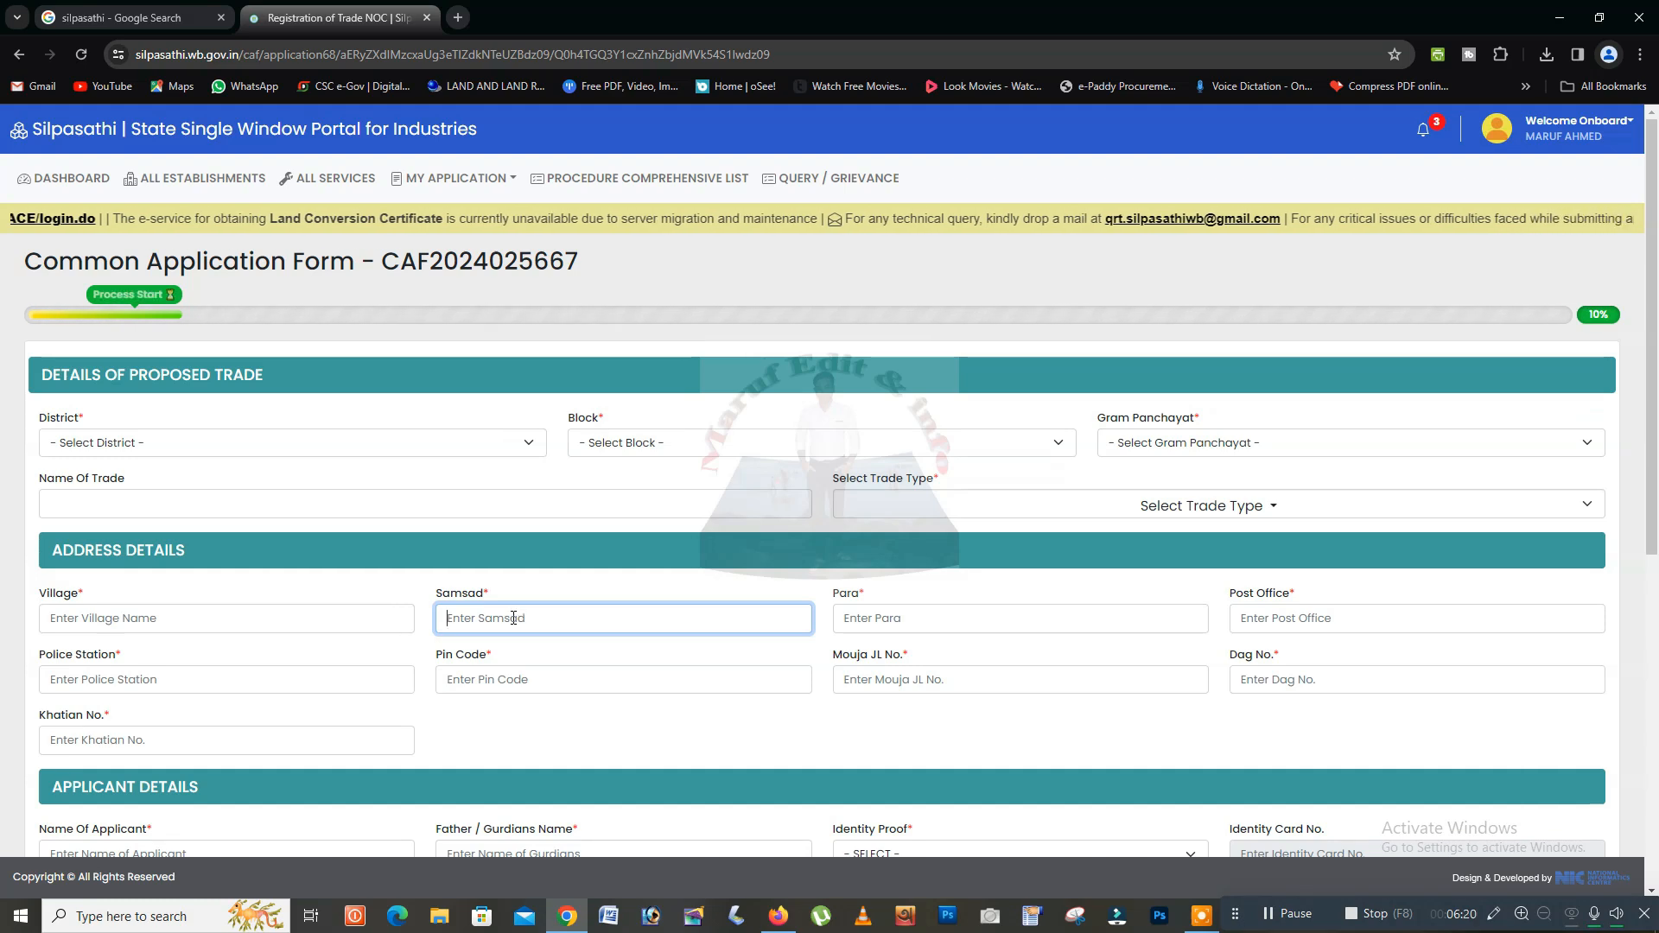
left_click(775, 925)
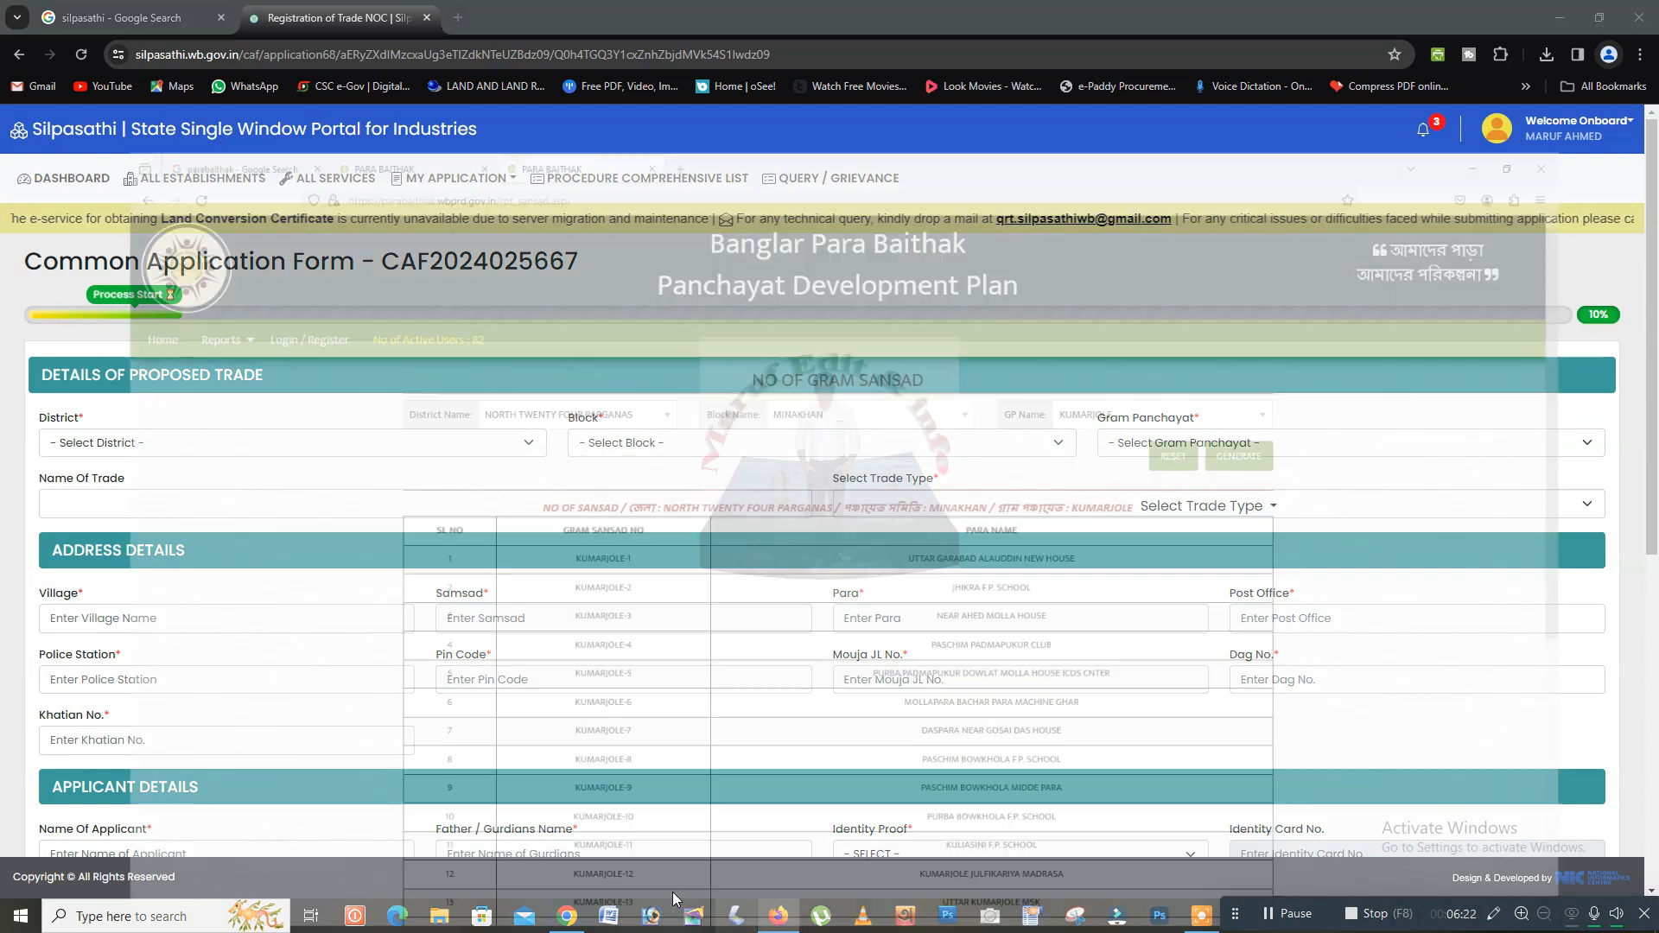
left_click(319, 24)
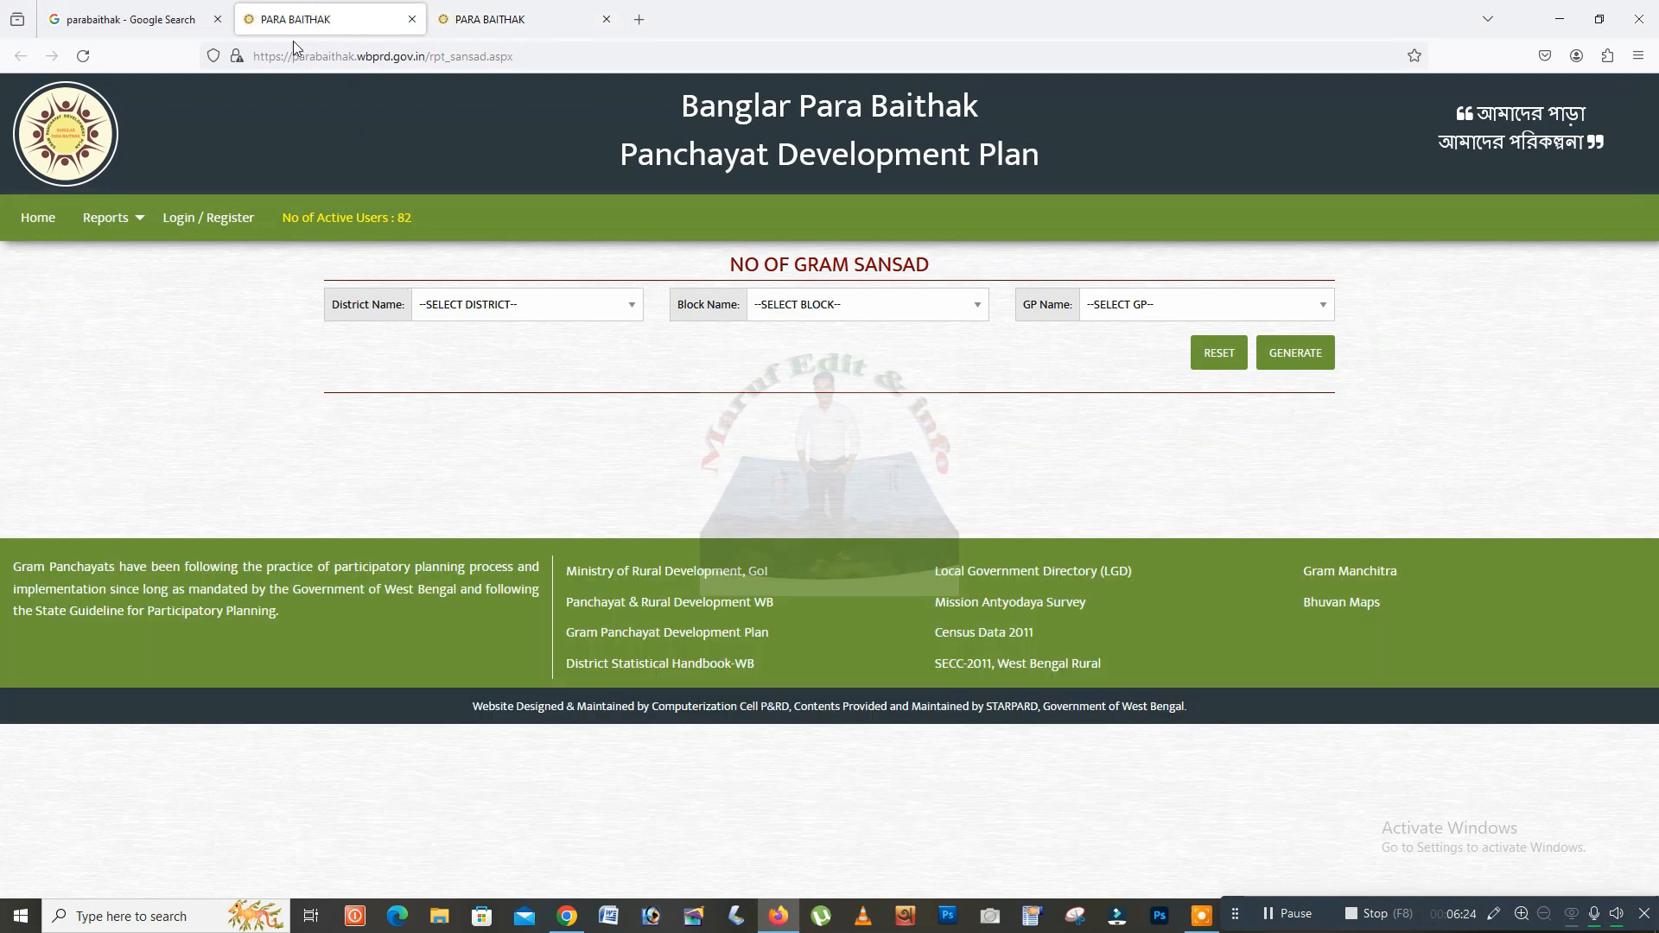
left_click(413, 20)
left_click(412, 20)
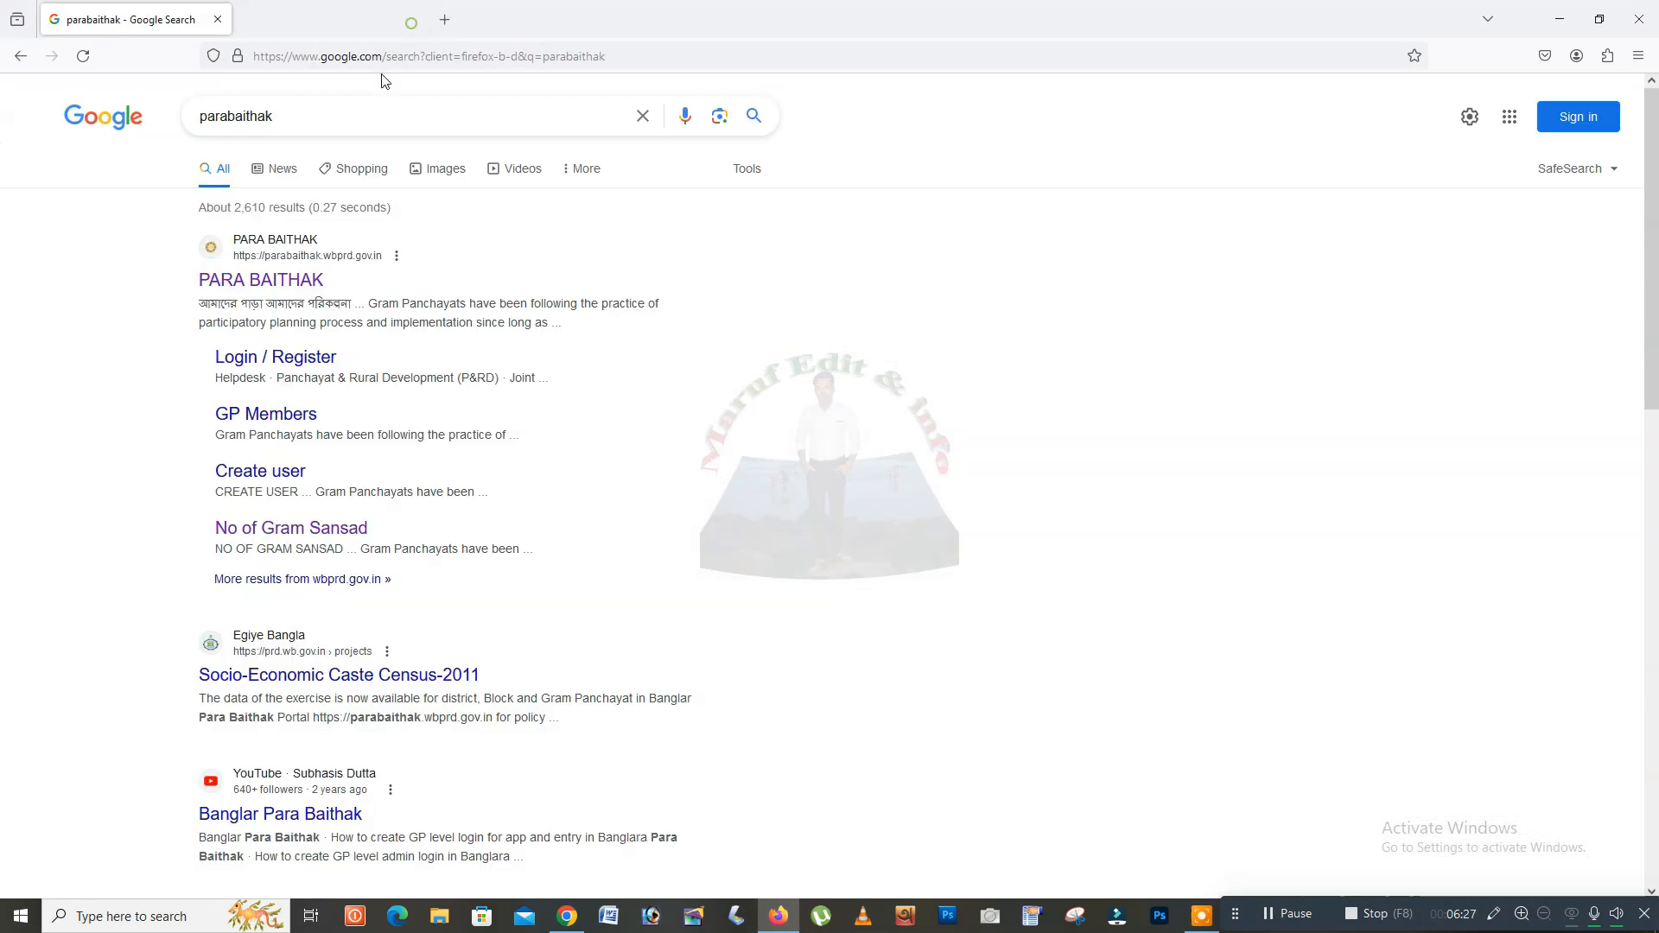
Open the PARA BAITHAK site from the search results in a new tab and bring it into view.
right_click(265, 294)
left_click(285, 303)
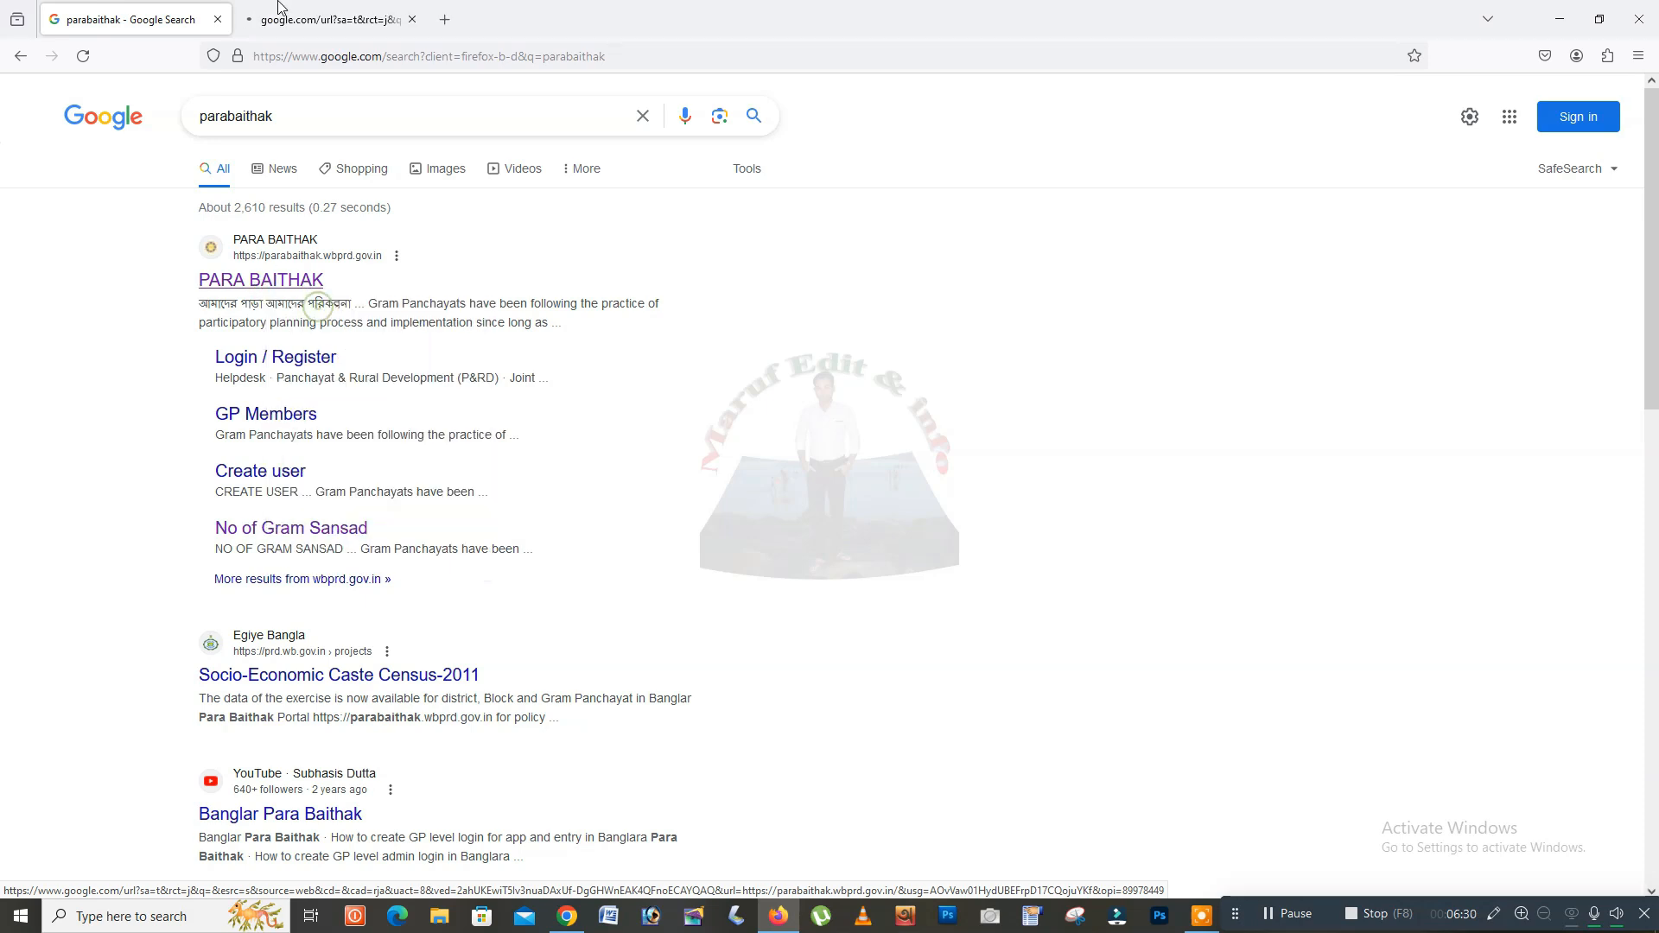
left_click(284, 11)
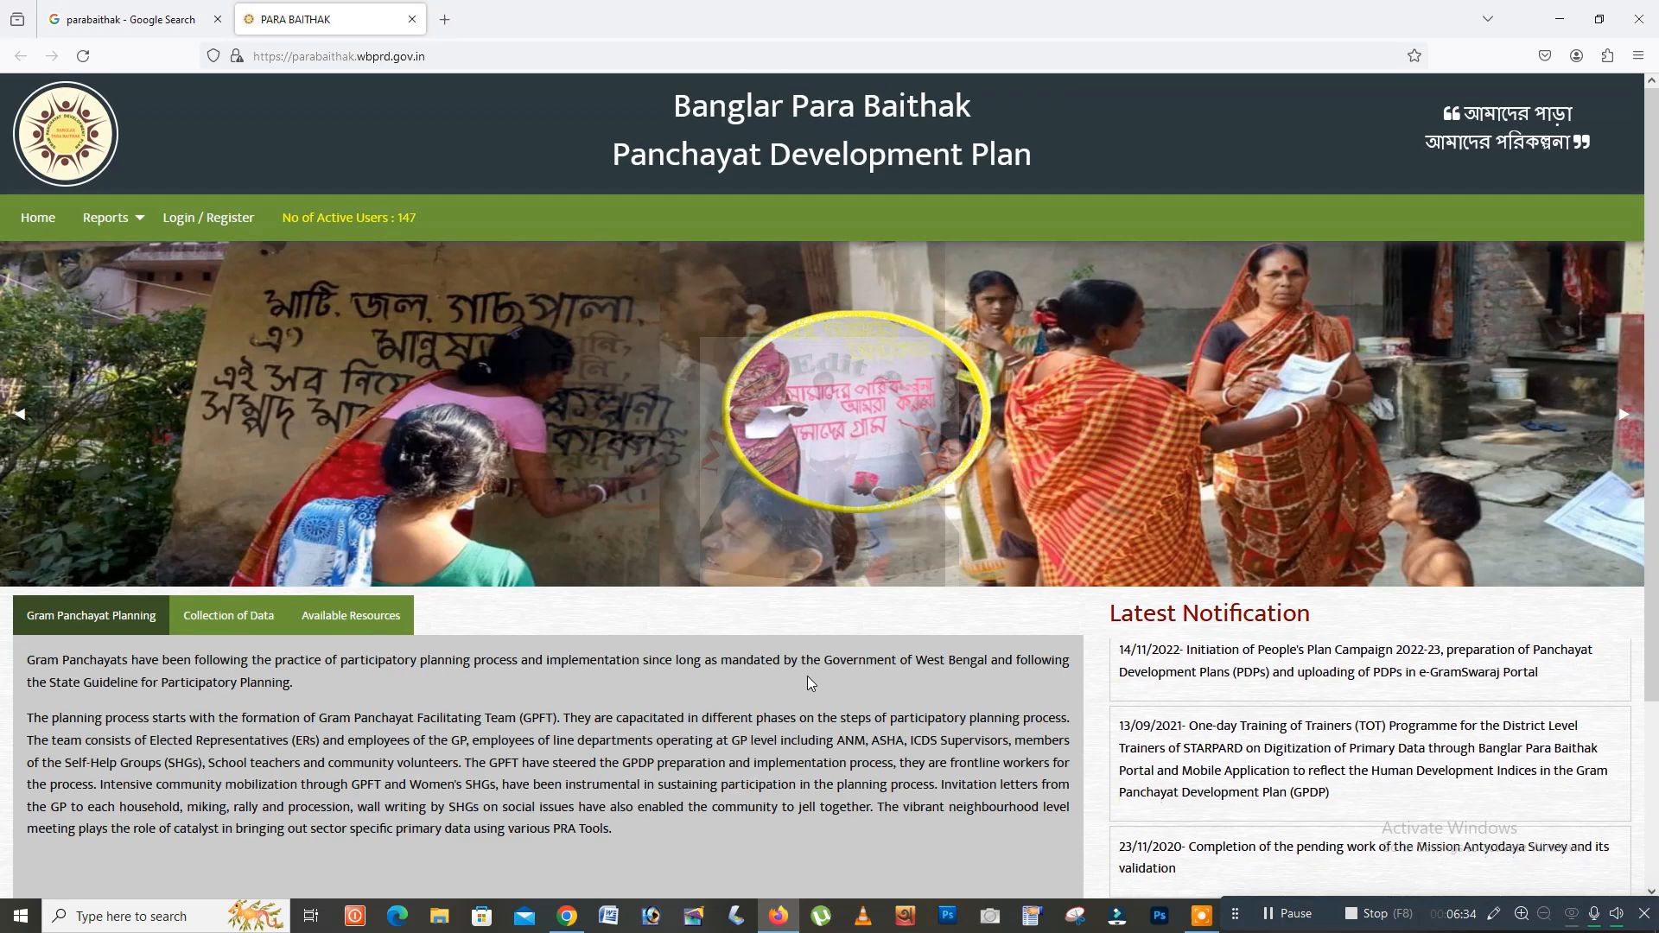
Open the No of Gram Sansad report and select NORTH TWENTY FOUR PARGANAS as the district.
left_click(120, 216)
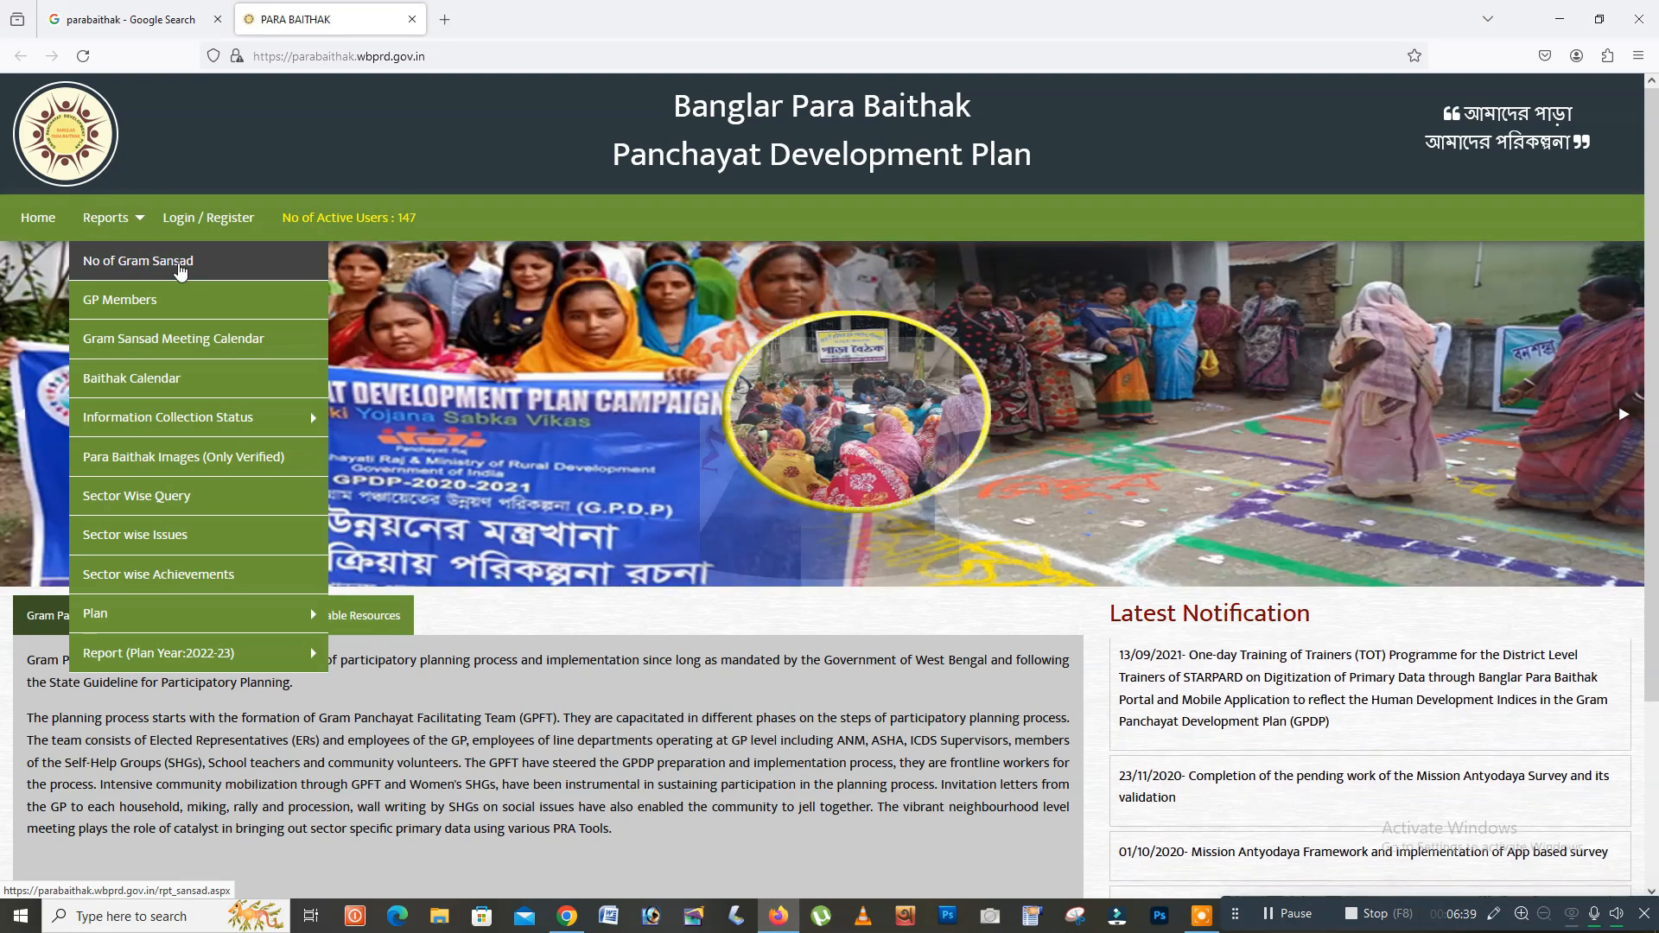
left_click(180, 265)
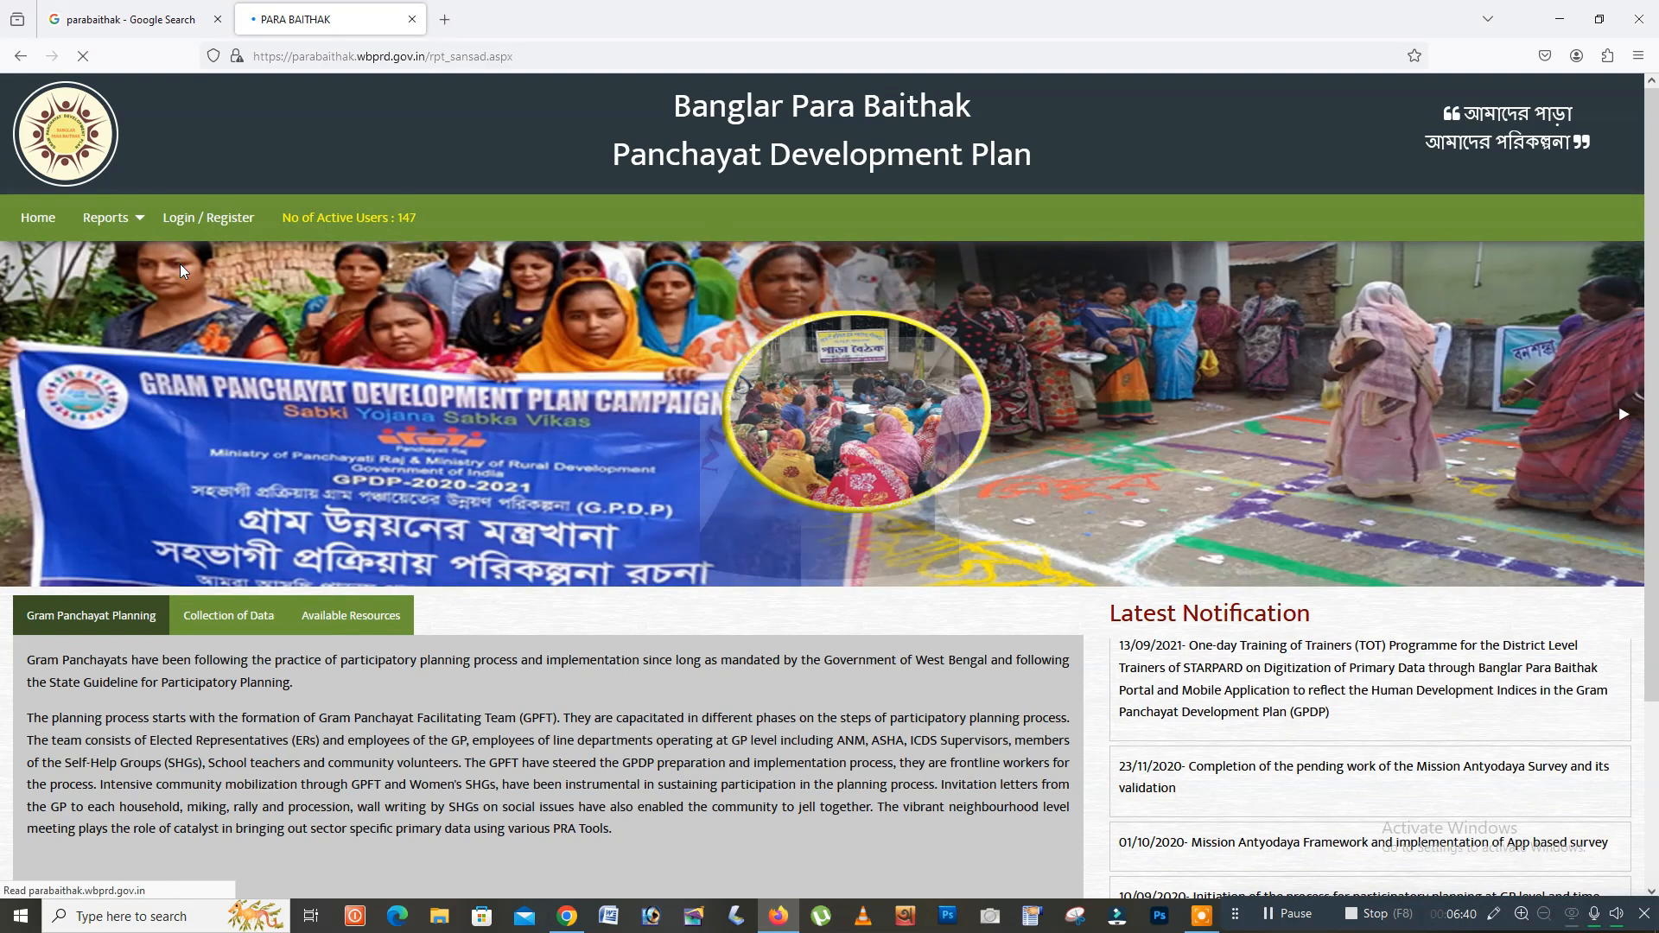
left_click(508, 307)
left_click(519, 644)
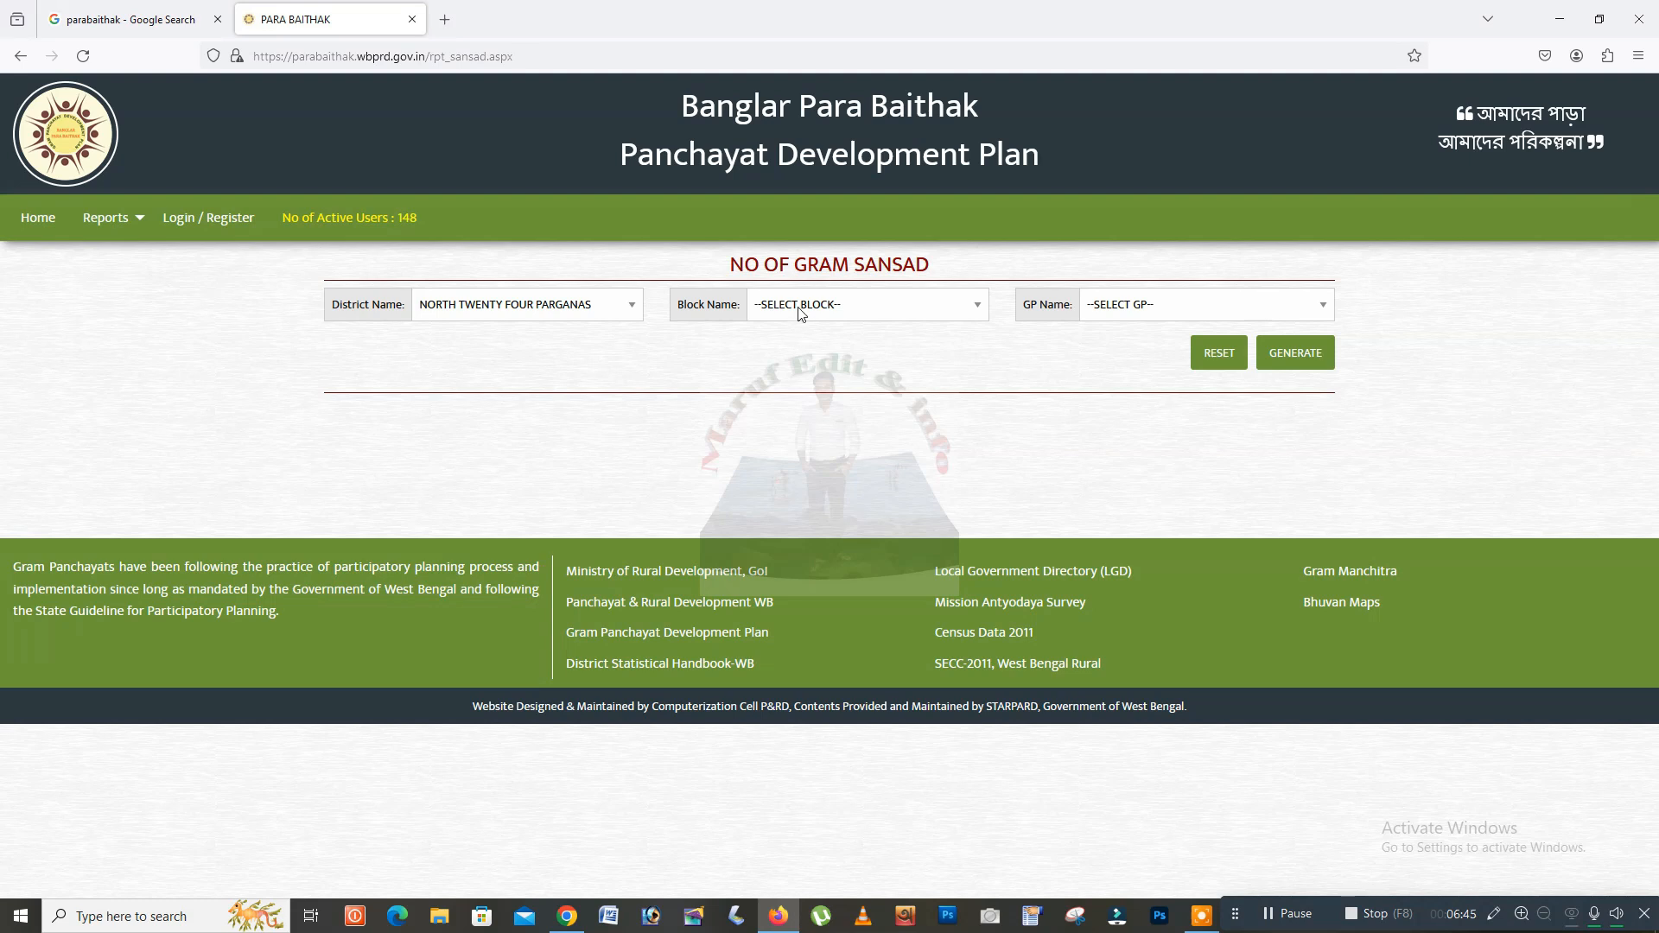
Generate the gram sansad report for the BAGDA block and BAYRA gram panchayat.
left_click(799, 313)
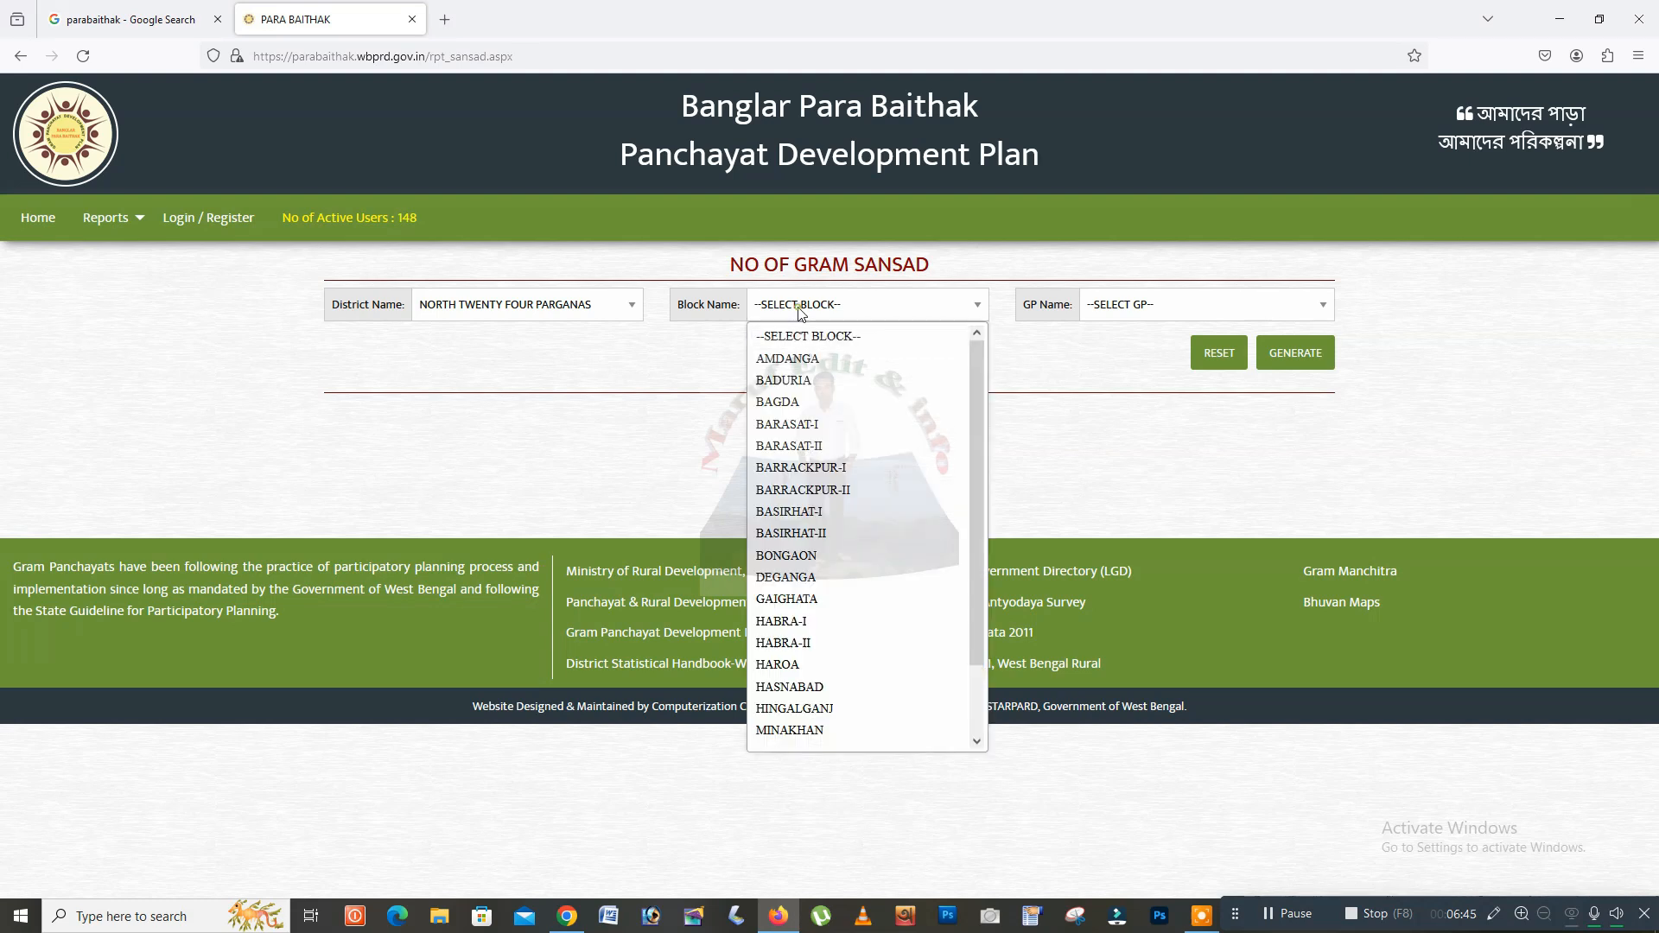
left_click(812, 406)
left_click(1162, 315)
left_click(1139, 394)
left_click(1308, 364)
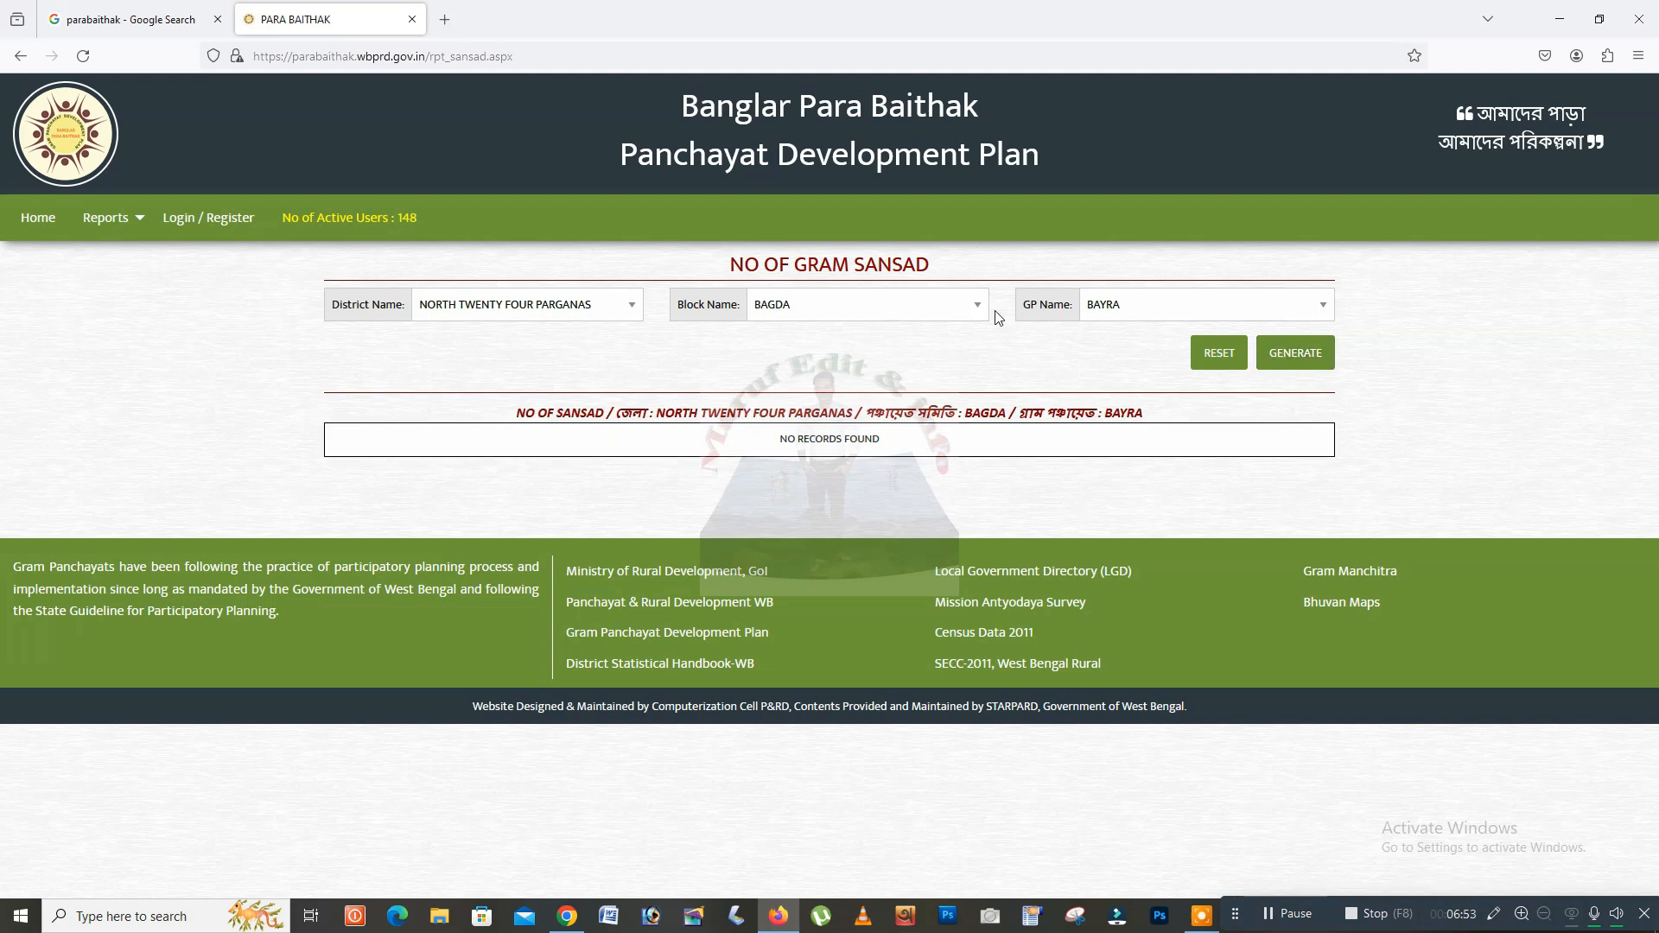
Generate the gram sansad report for the BADURIA block and BAGJOLA gram panchayat.
left_click(899, 313)
left_click(899, 377)
left_click(1141, 308)
left_click(1141, 381)
left_click(1292, 354)
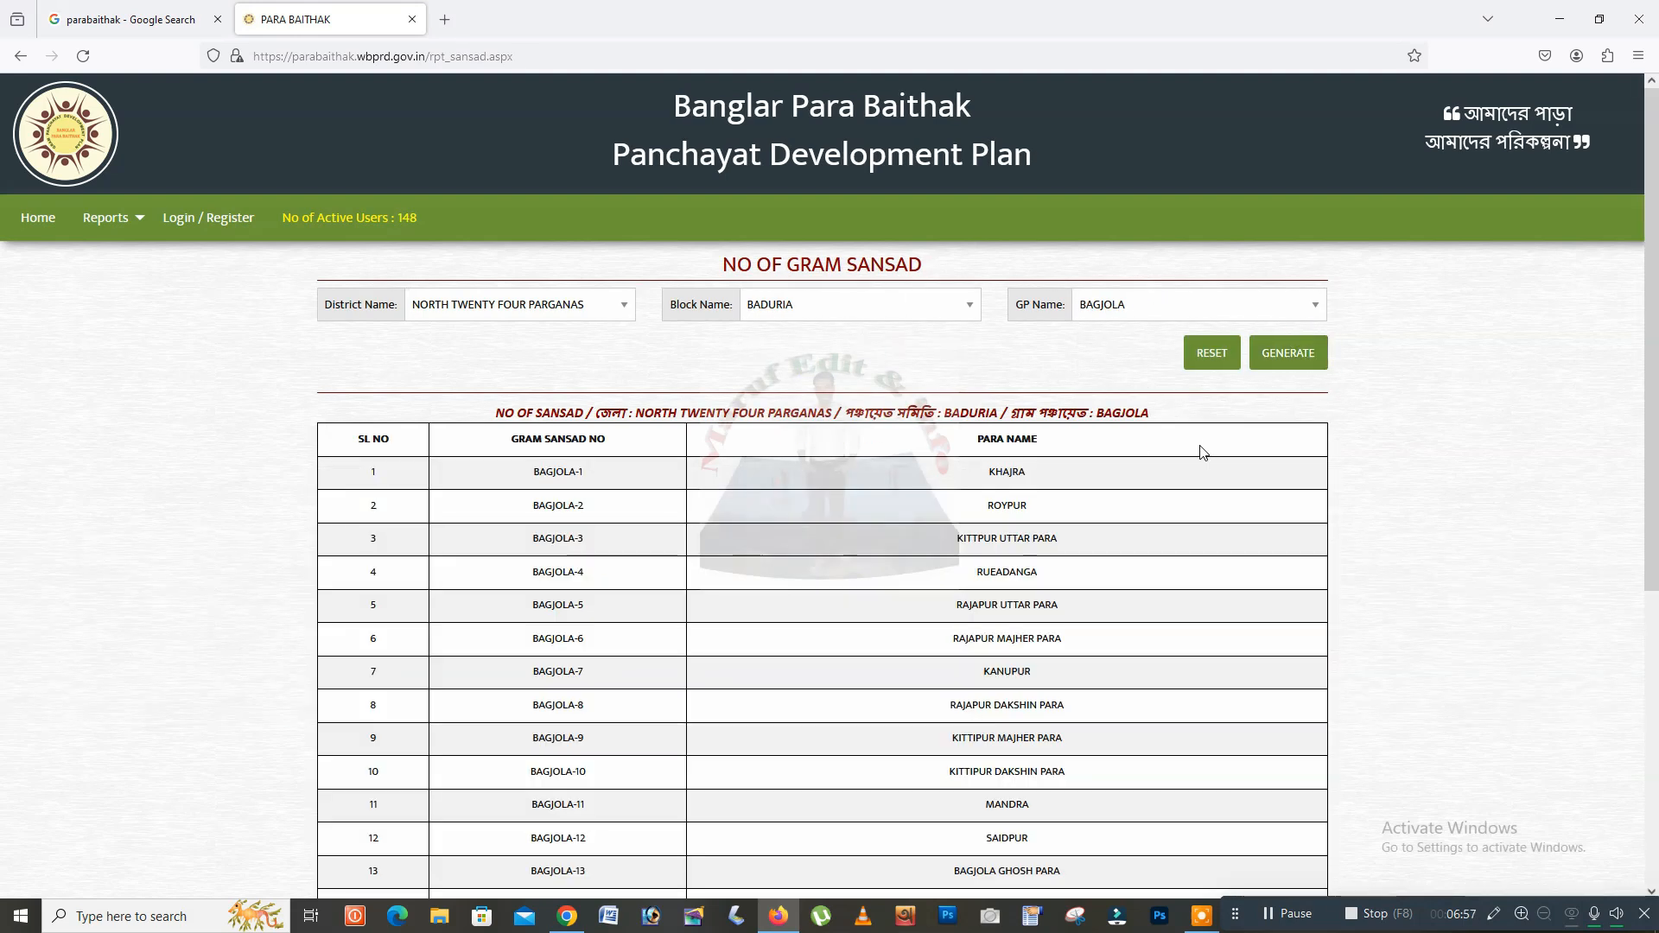
Examine the sansad numbers and para names in the BAGJOLA report, and switch back to the application form in Chrome.
scroll(1196, 451, "down", 3)
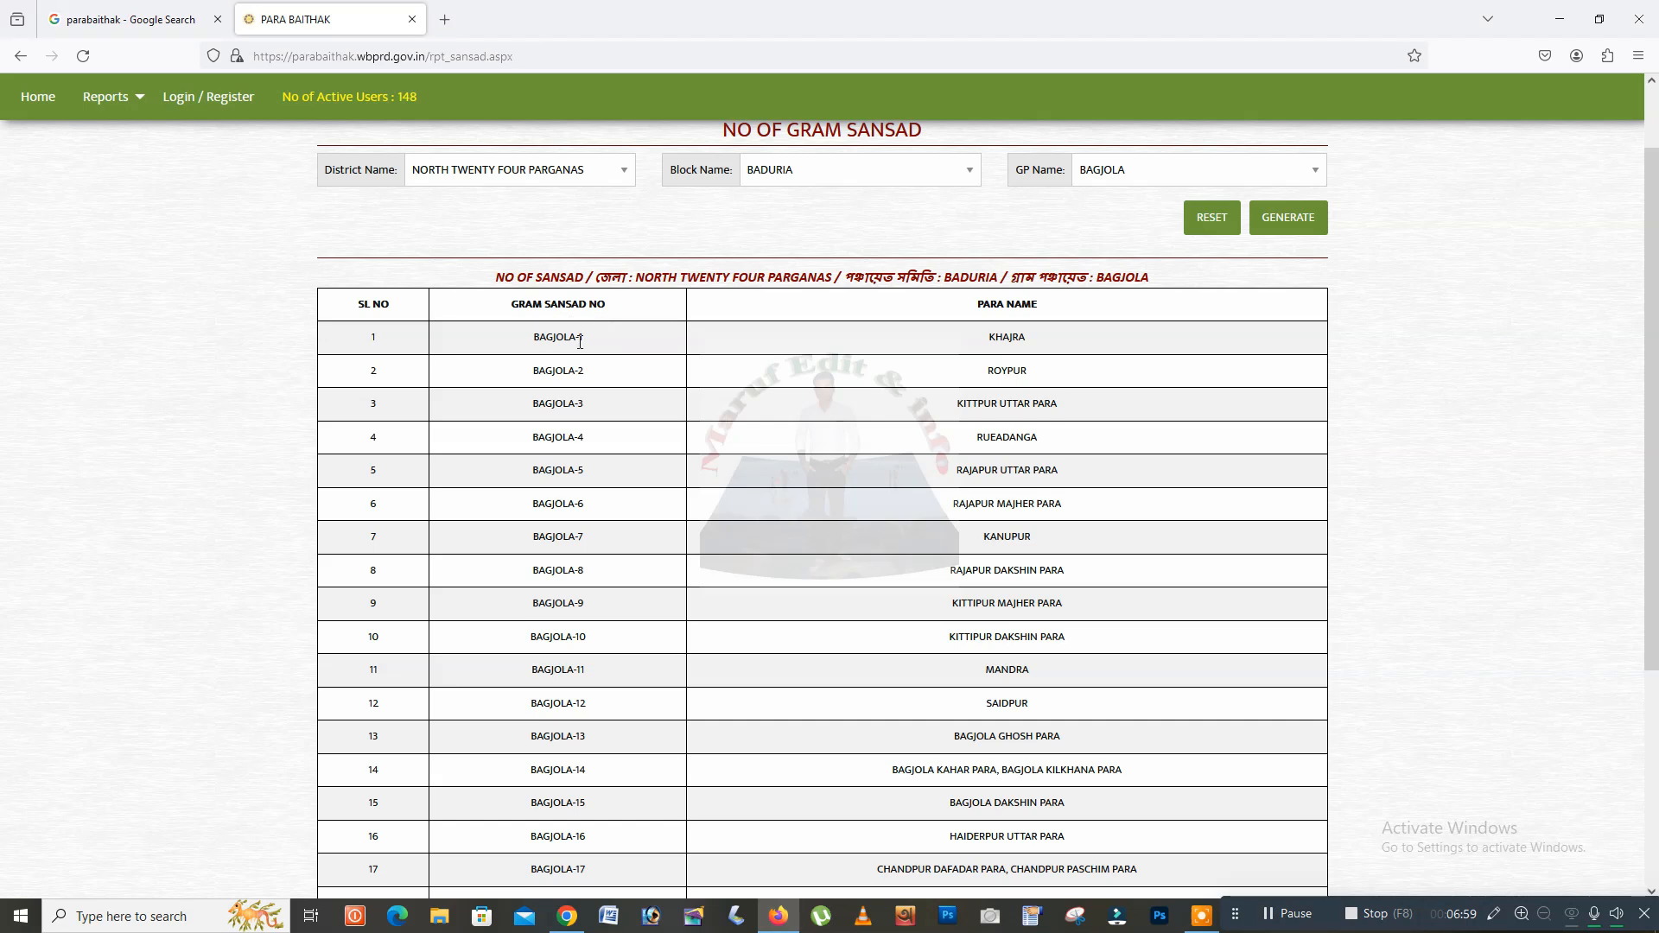
left_click_drag(994, 334, 1098, 706)
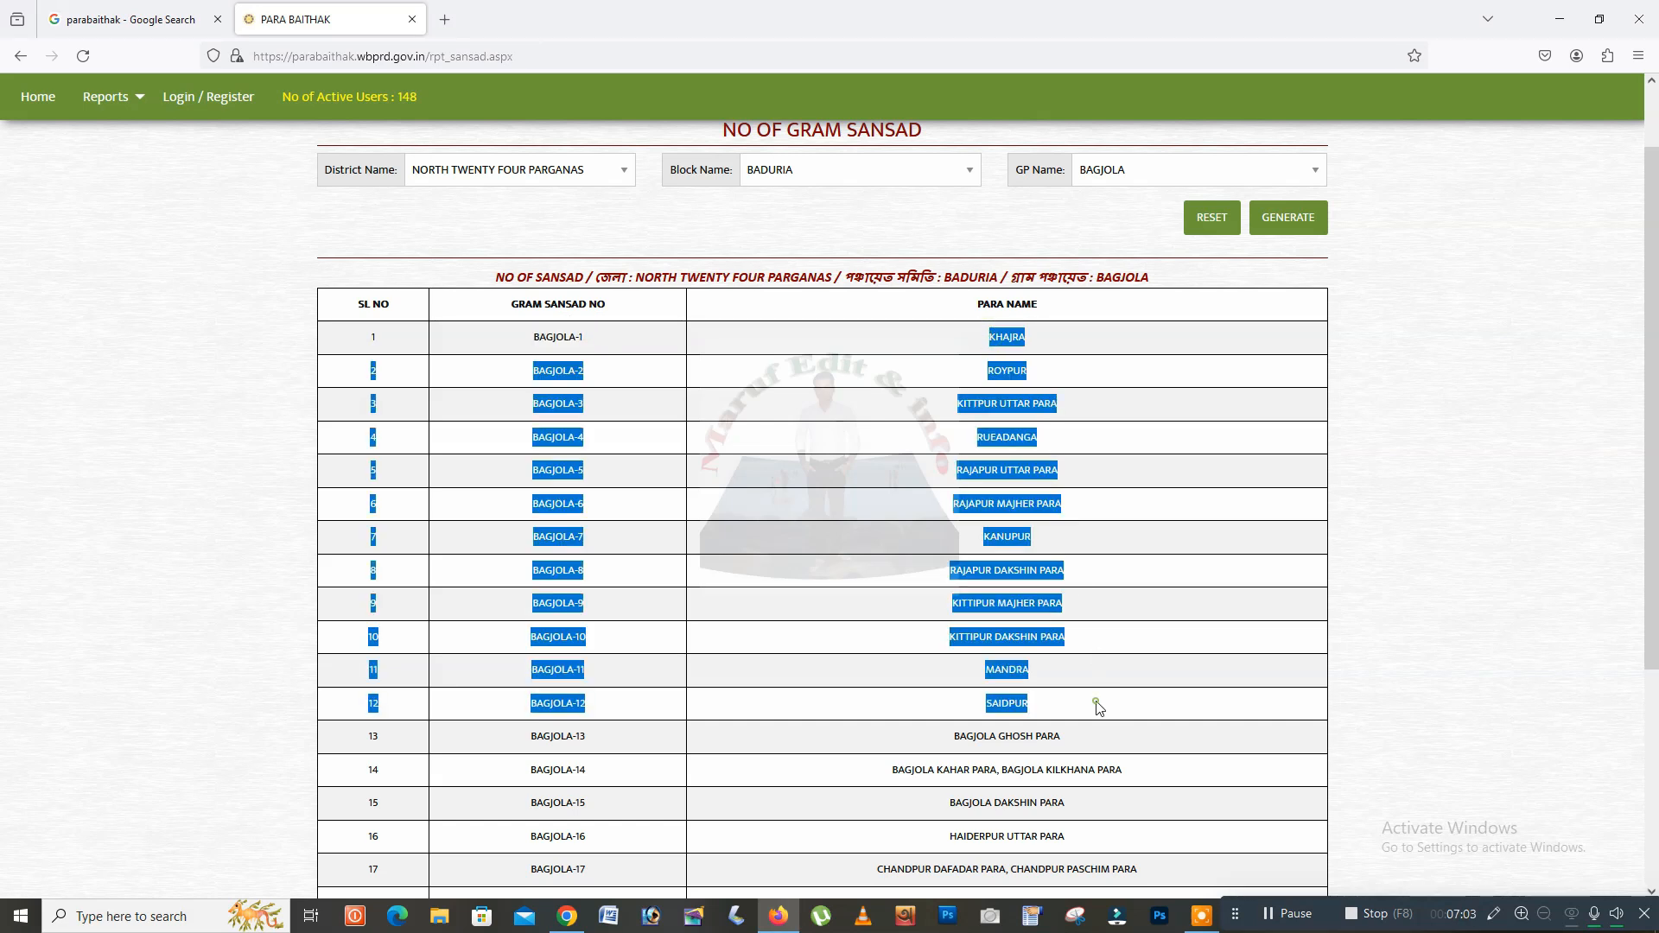
left_click(1096, 702)
scroll(1099, 706, "down", 3)
scroll(1096, 691, "up", 5)
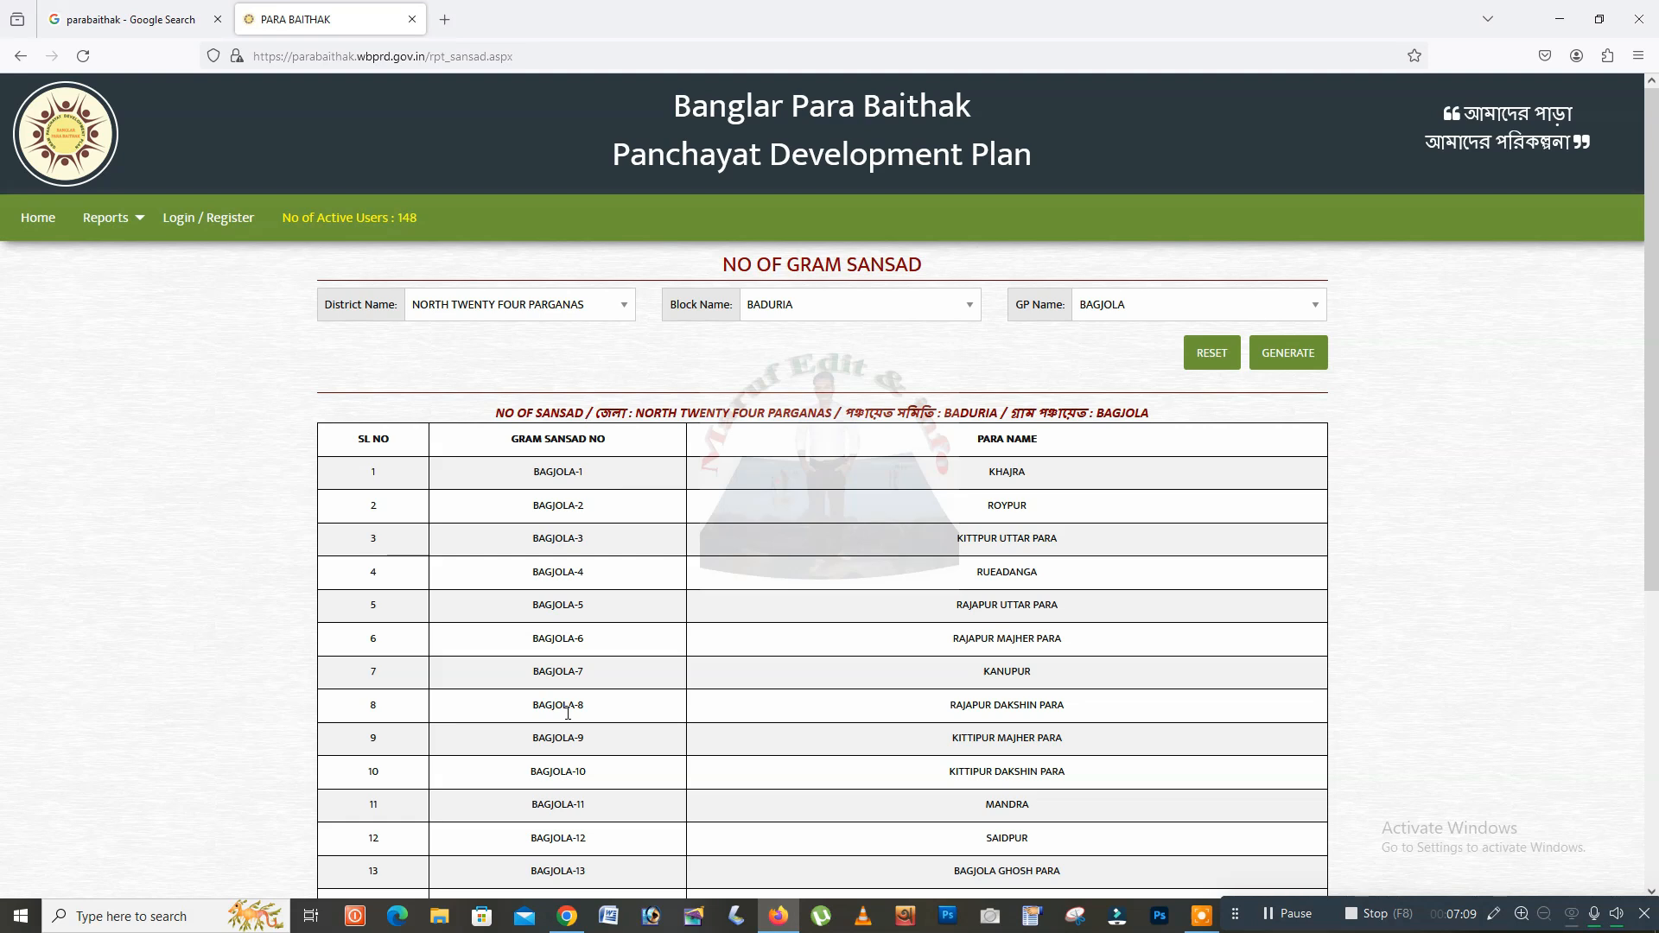
key("alt+Tab")
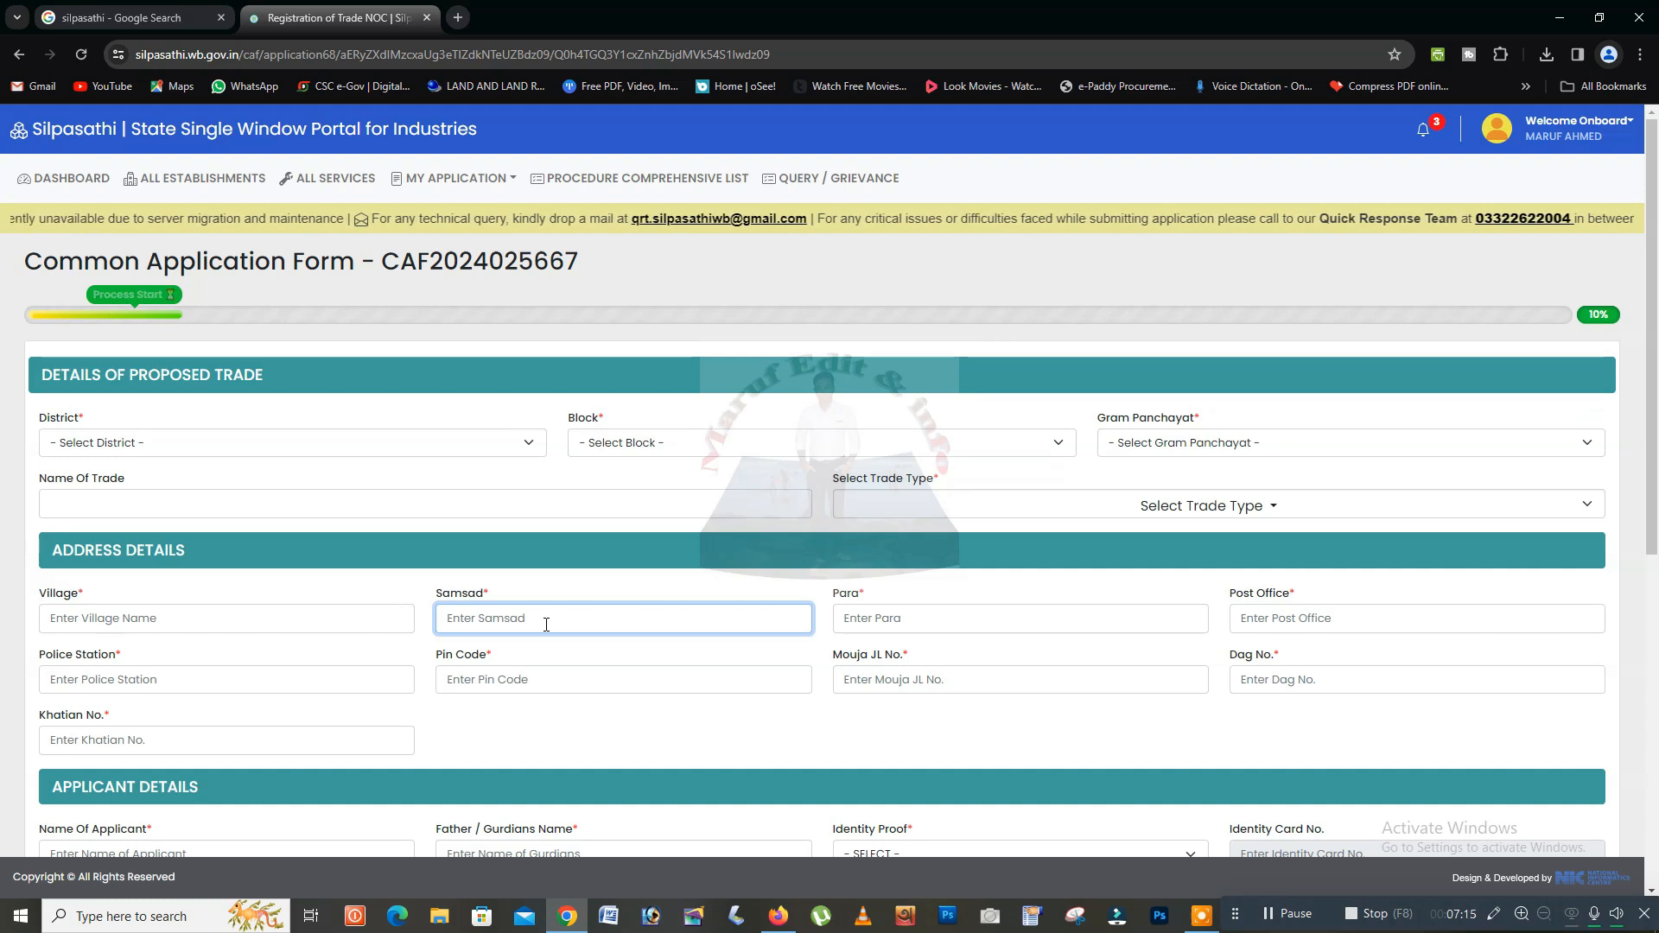
Try Roman numerals such as IV as the Samsad in the address details and clear the field.
type("V")
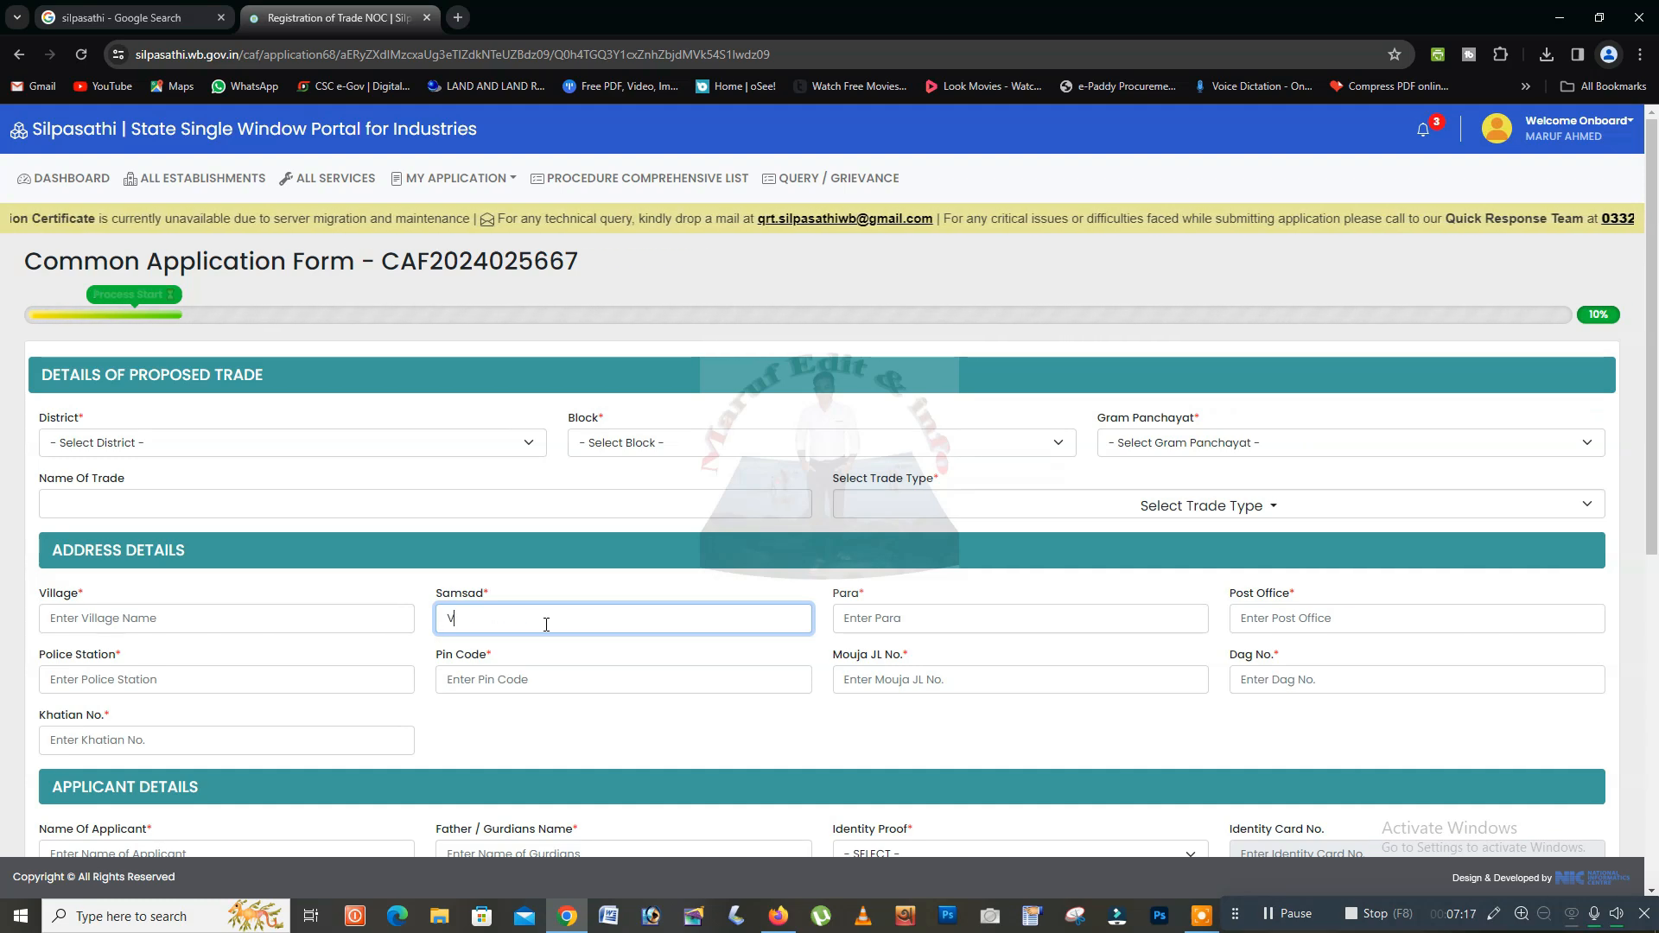
key("BackSpace")
type("I")
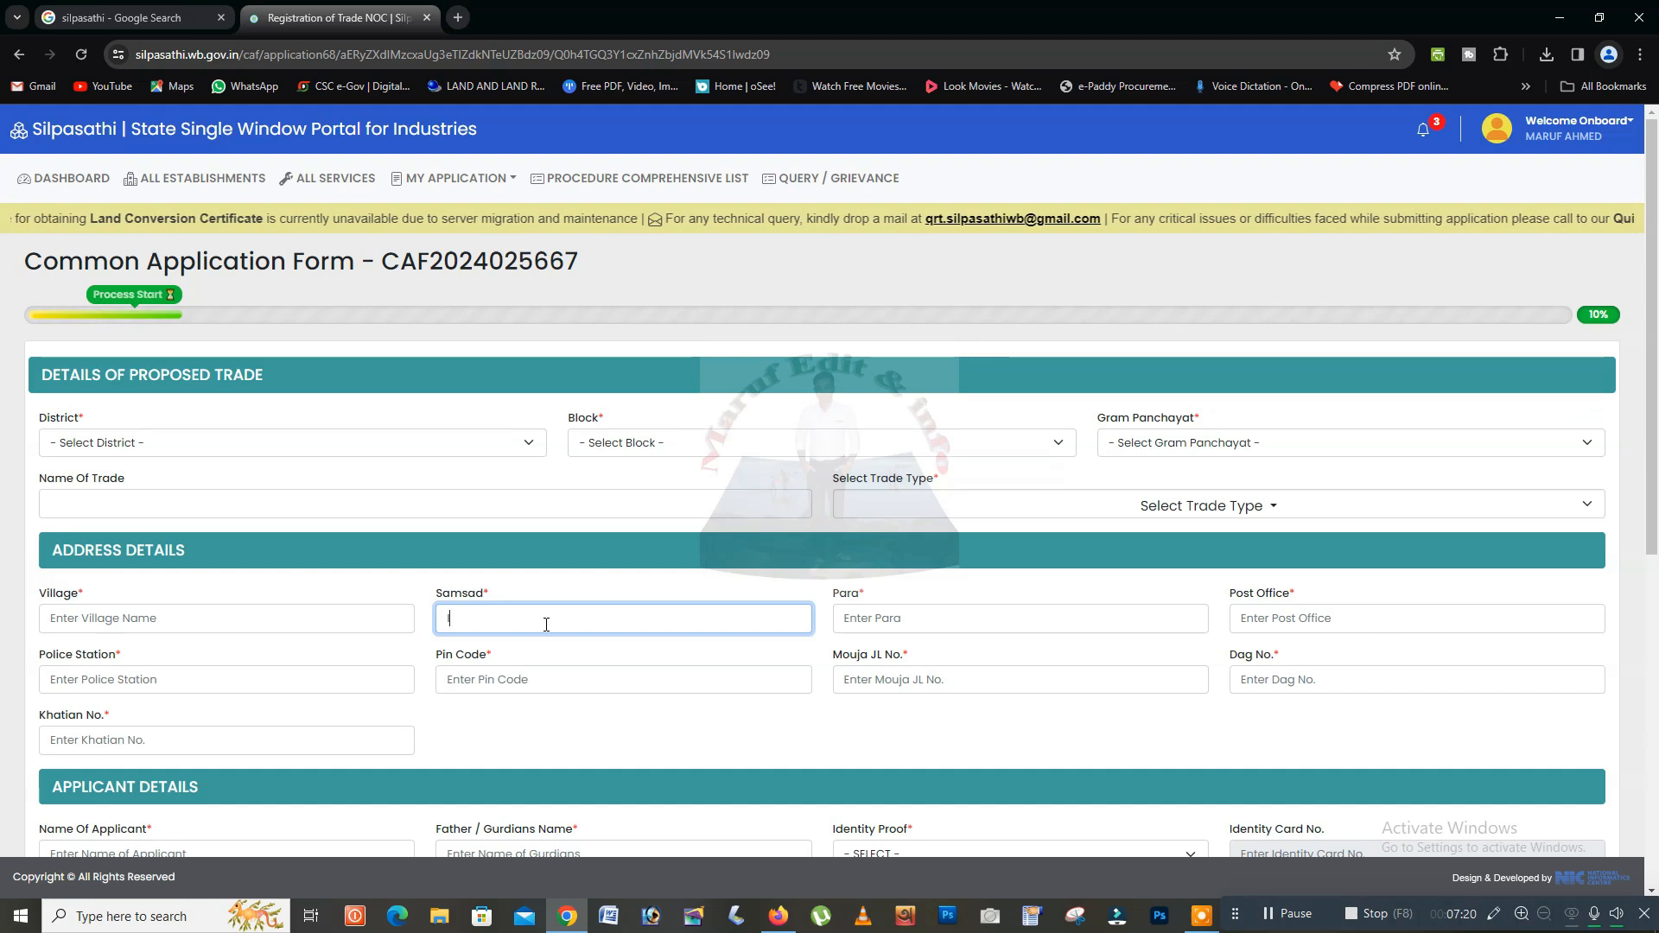
type("V")
key("BackSpace")
key("BackSpace")
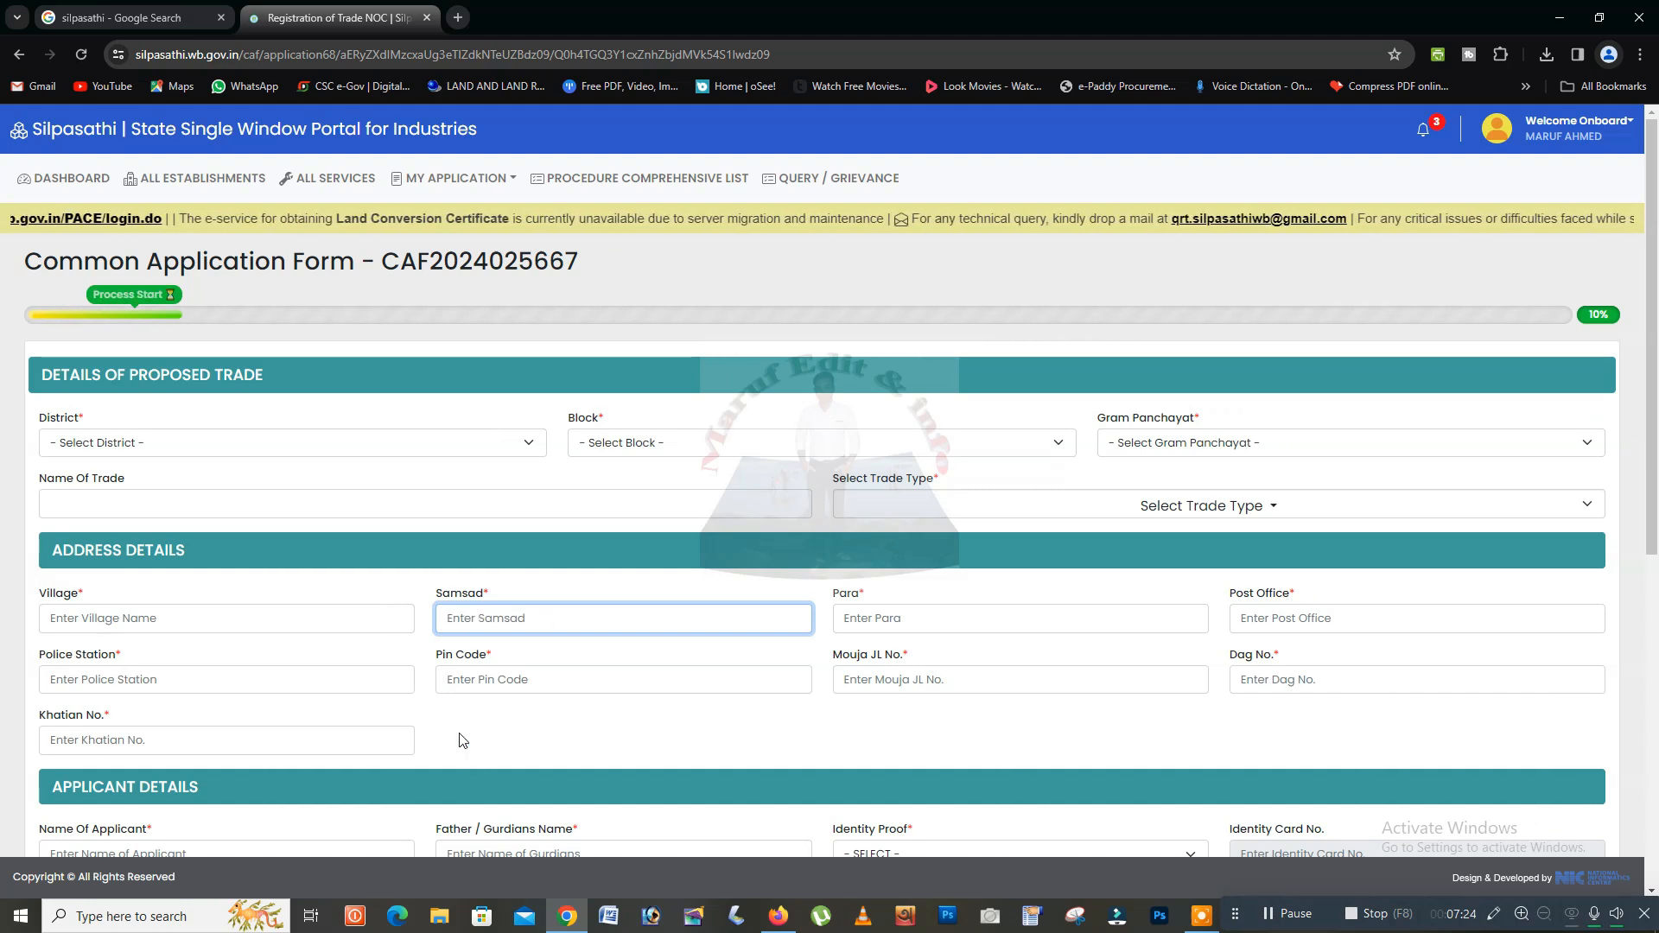
Select AADHAR as the identity proof in the applicant details and go to the identity card number field.
scroll(464, 738, "down", 2)
scroll(464, 739, "down", 1)
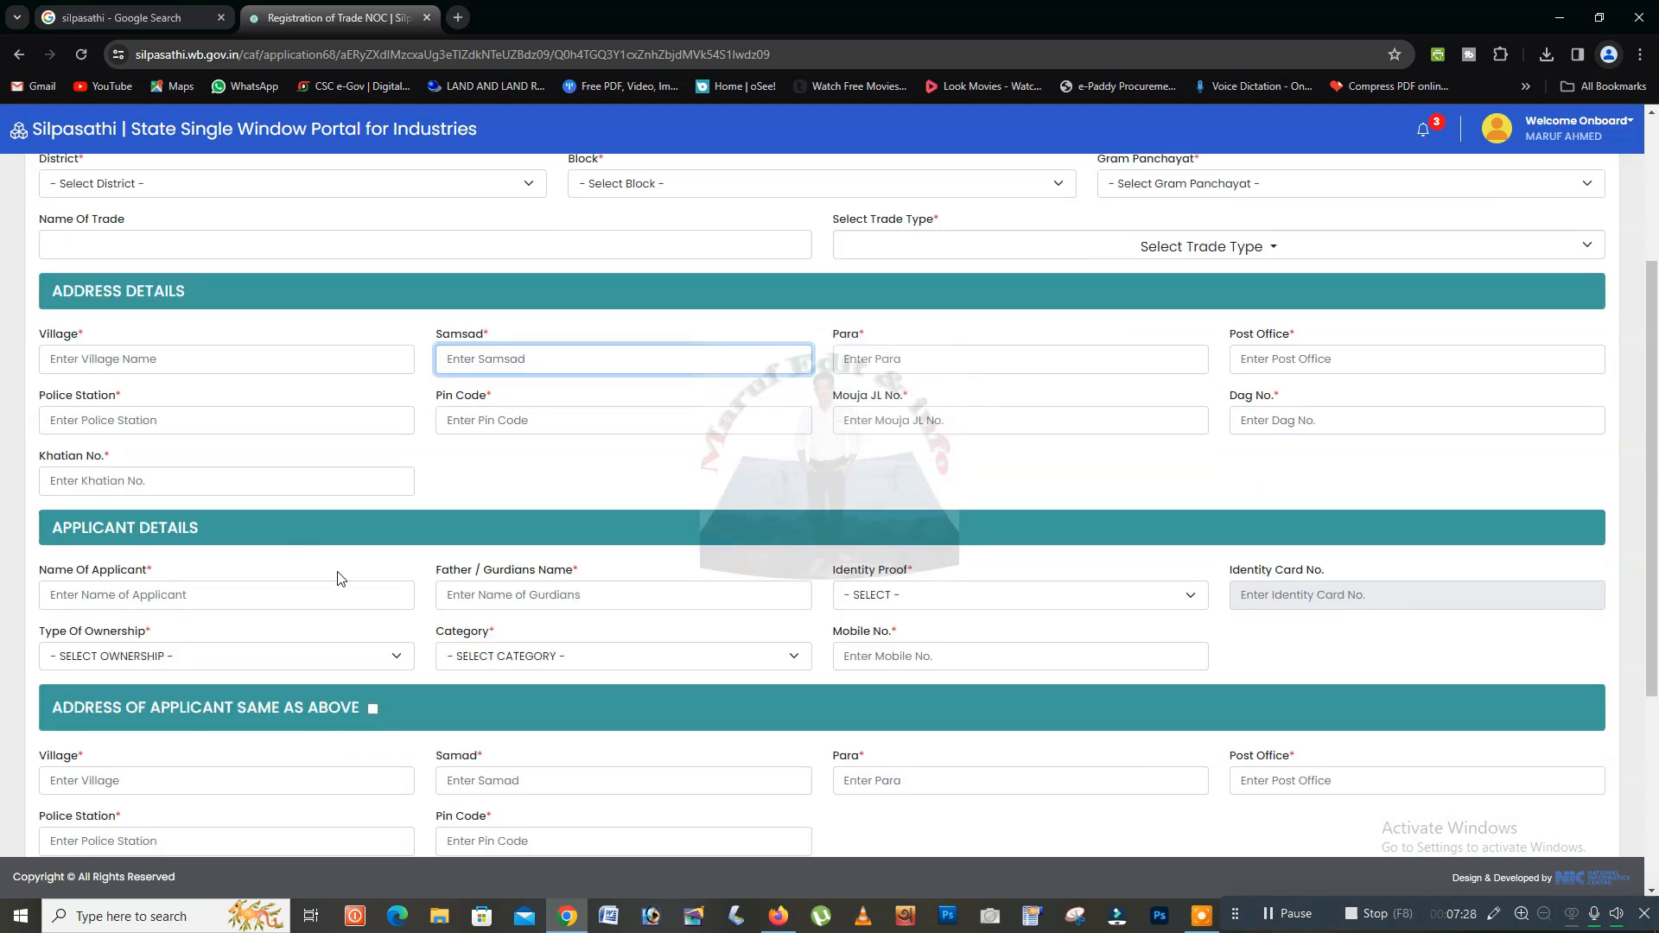
scroll(338, 579, "up", 3)
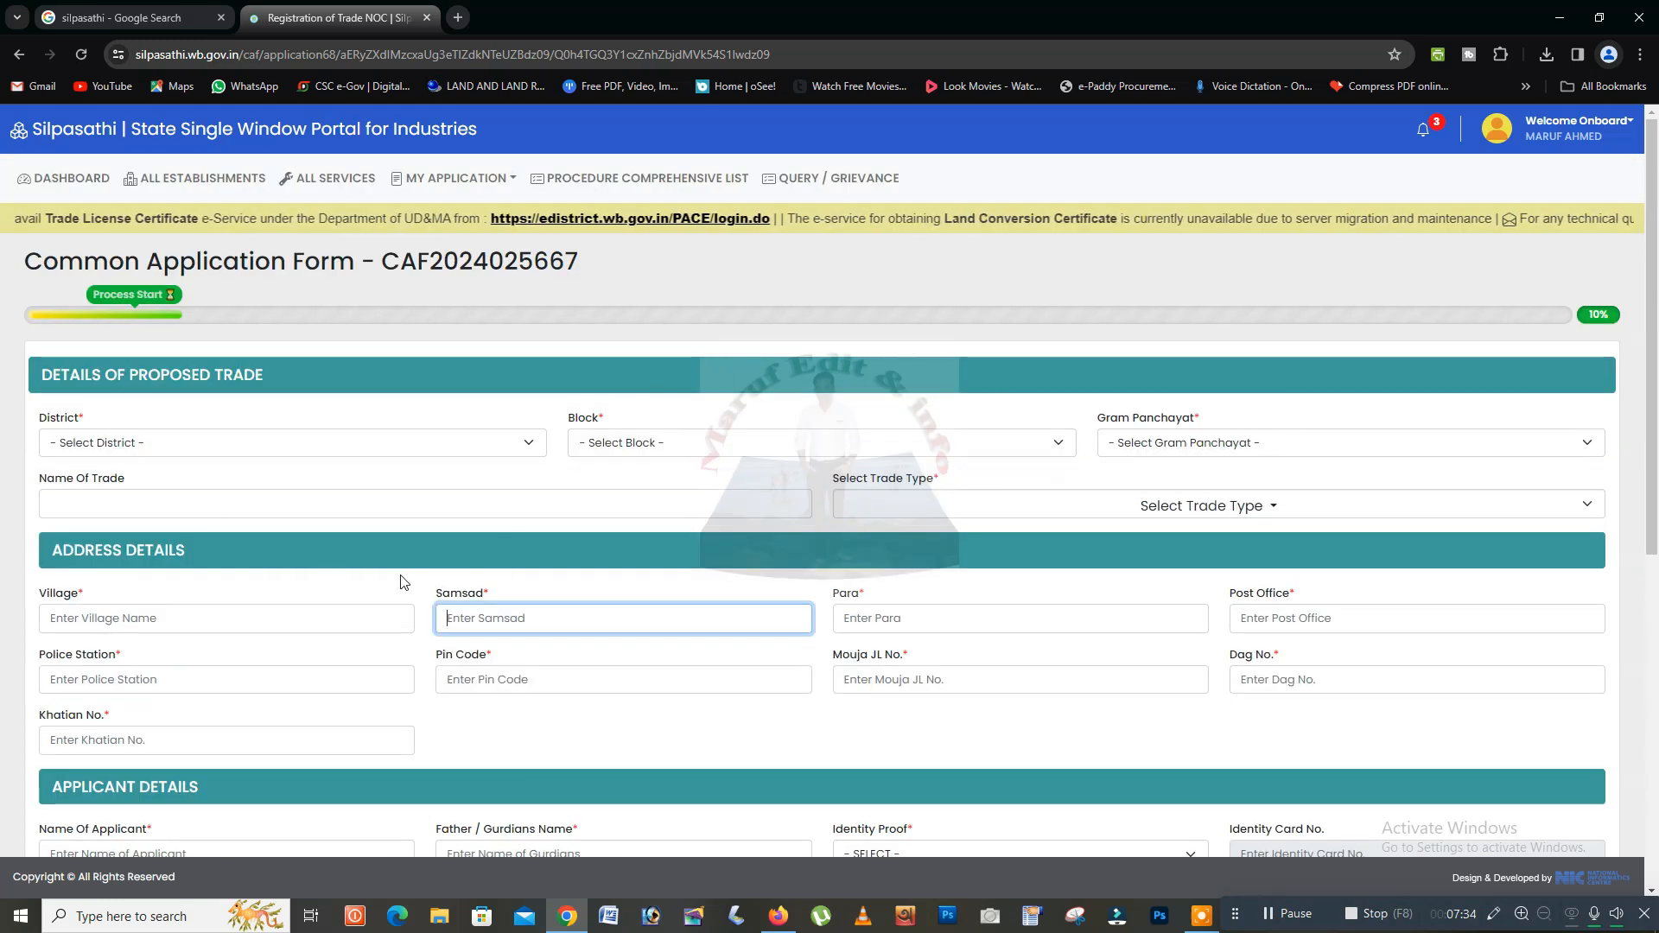
scroll(380, 570, "down", 3)
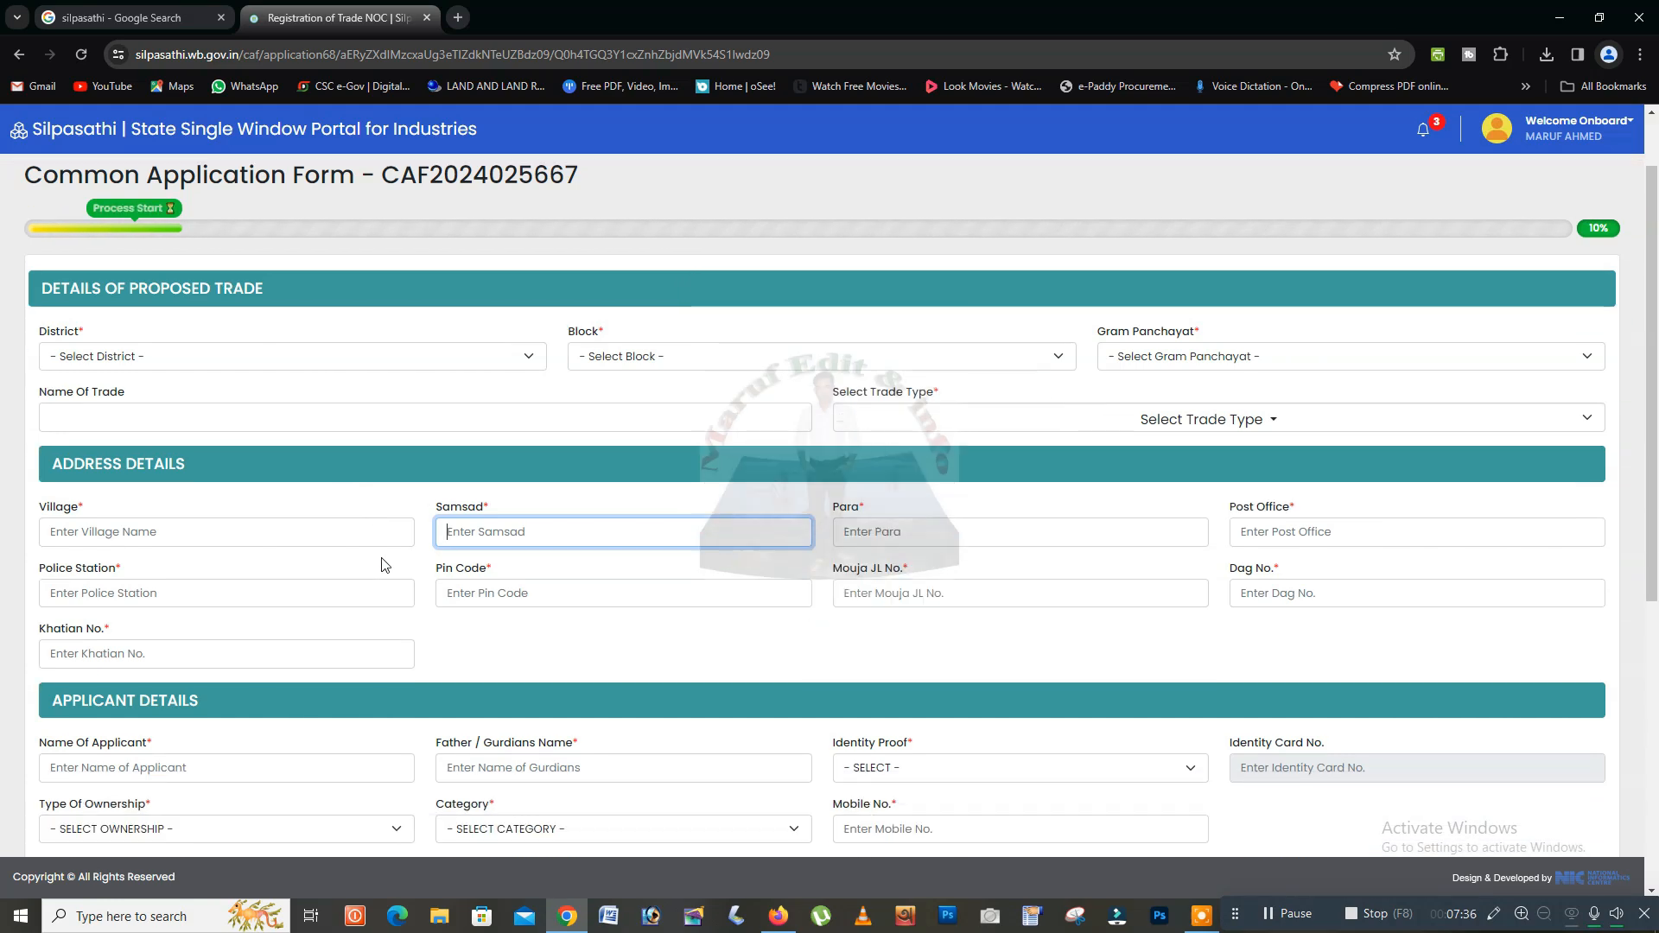
scroll(277, 572, "down", 2)
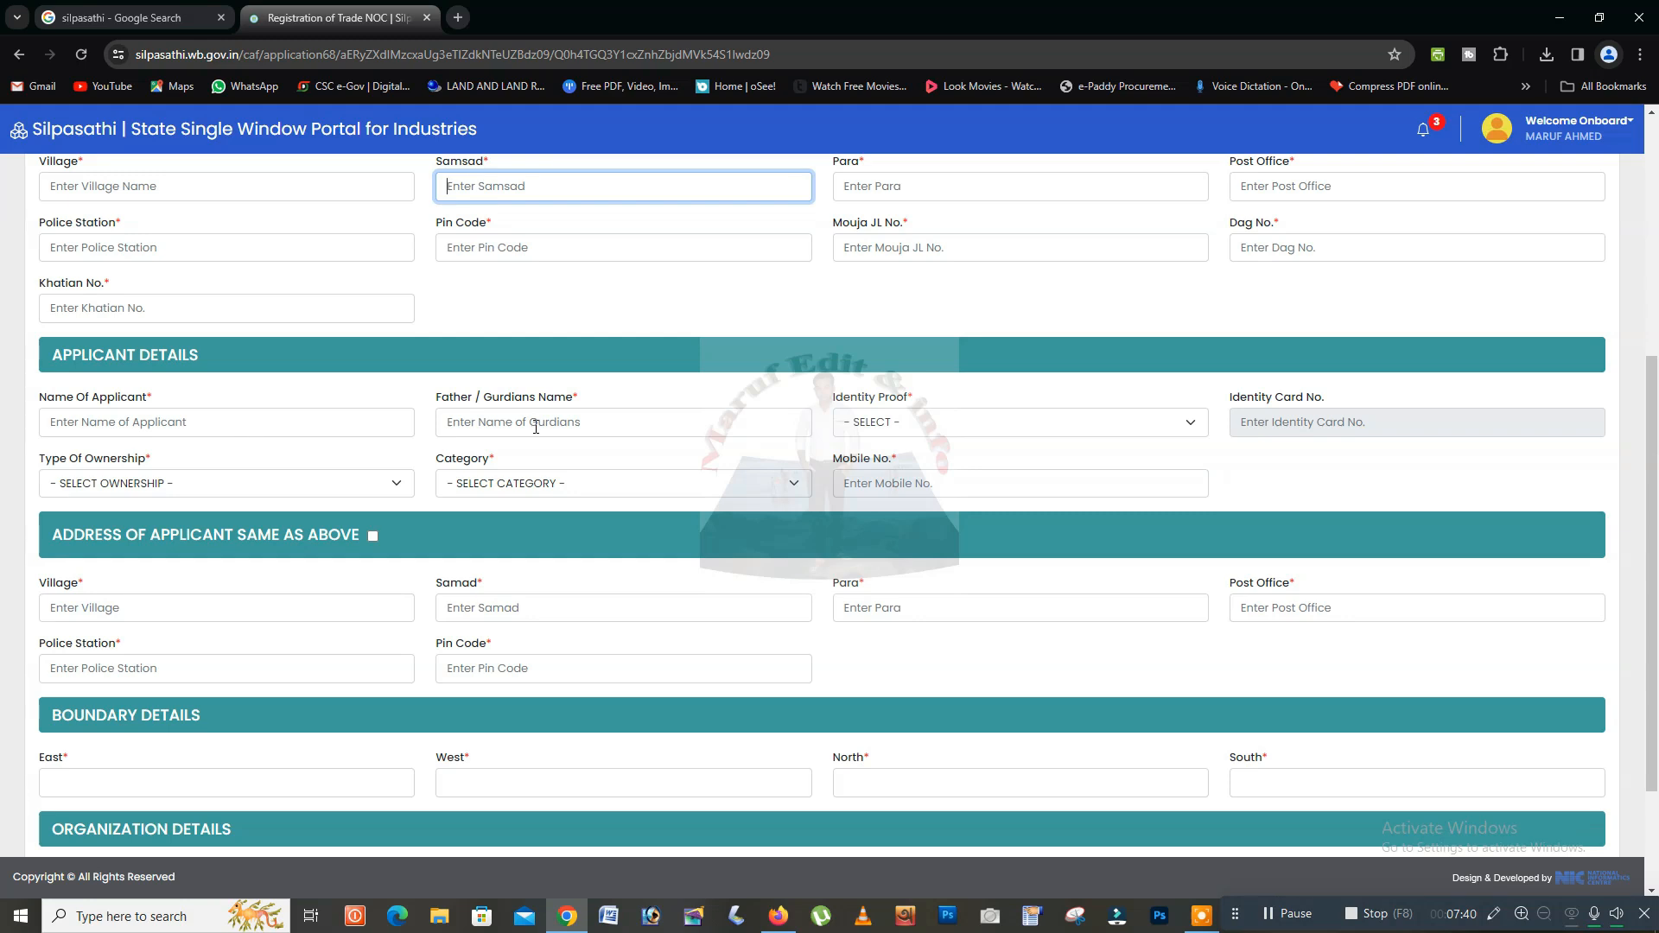
left_click(961, 424)
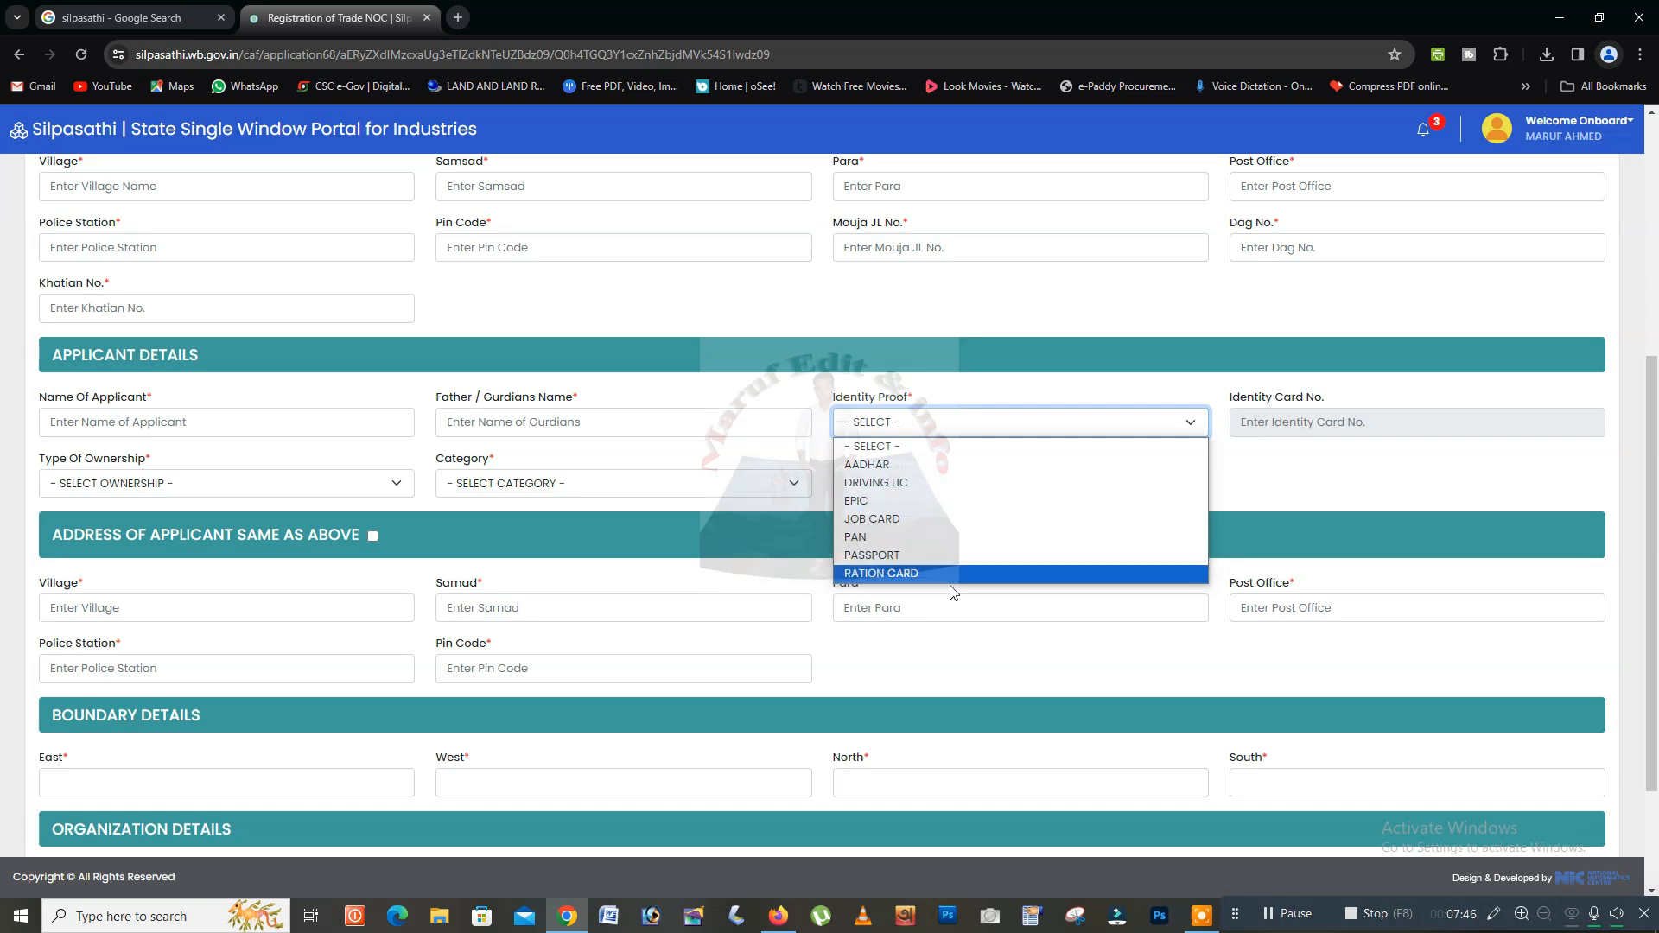
left_click(921, 465)
left_click(1317, 422)
Check the ownership types without choosing one, and set the applicant's category to GP CITIZEN.
left_click(210, 492)
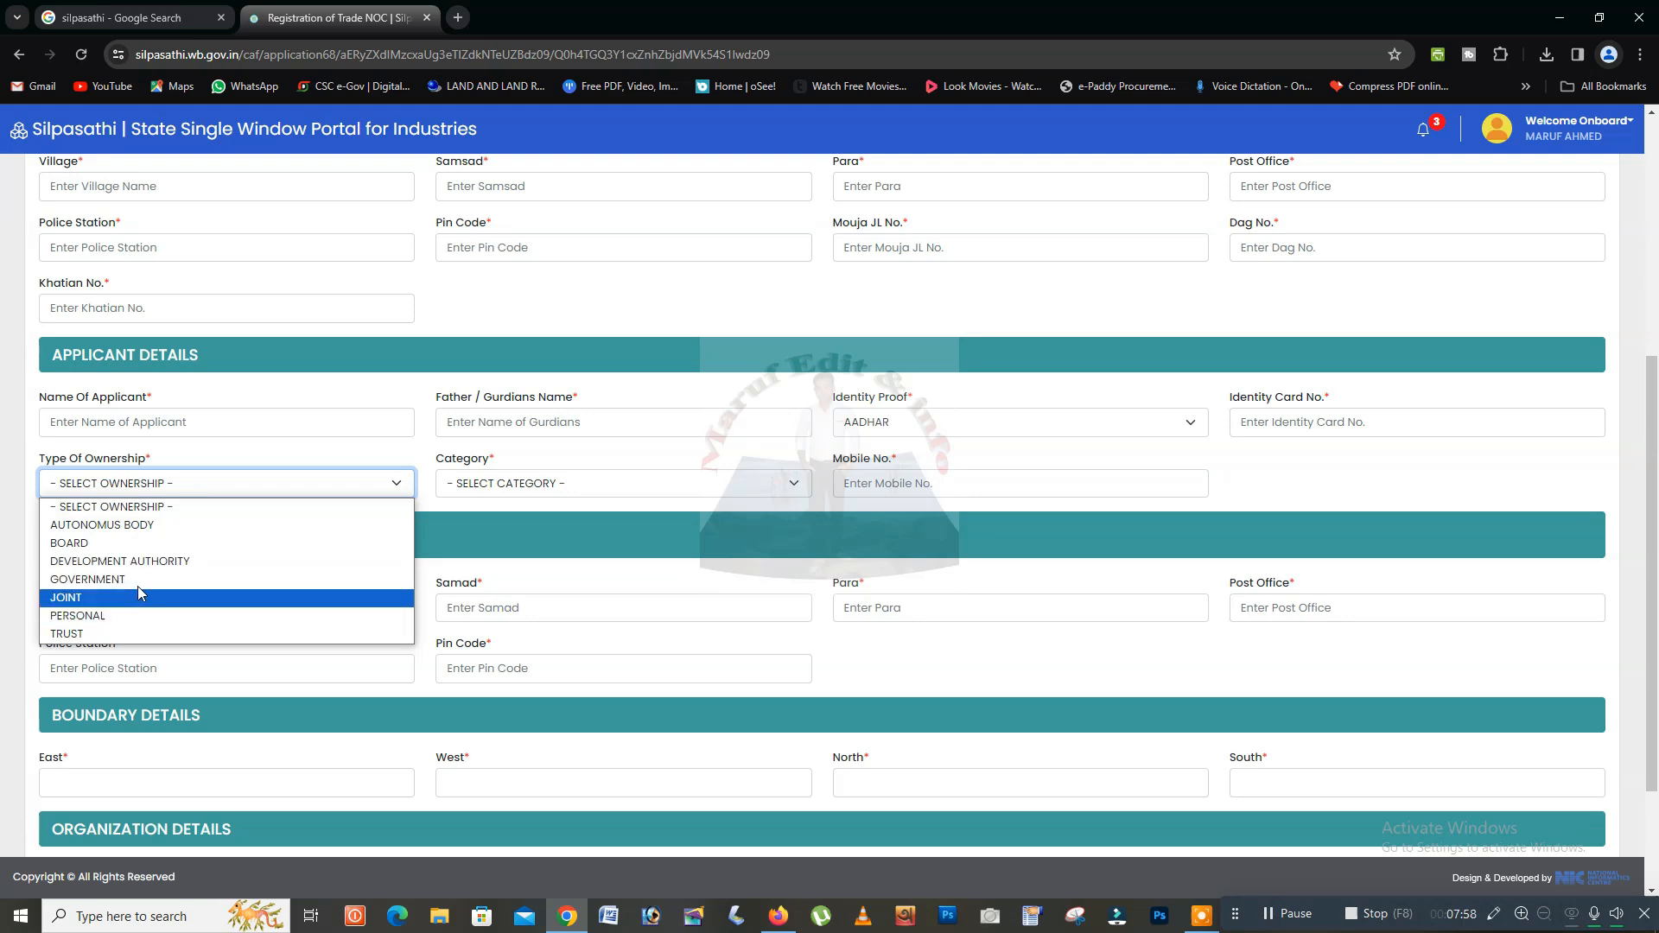
left_click(164, 482)
left_click(511, 487)
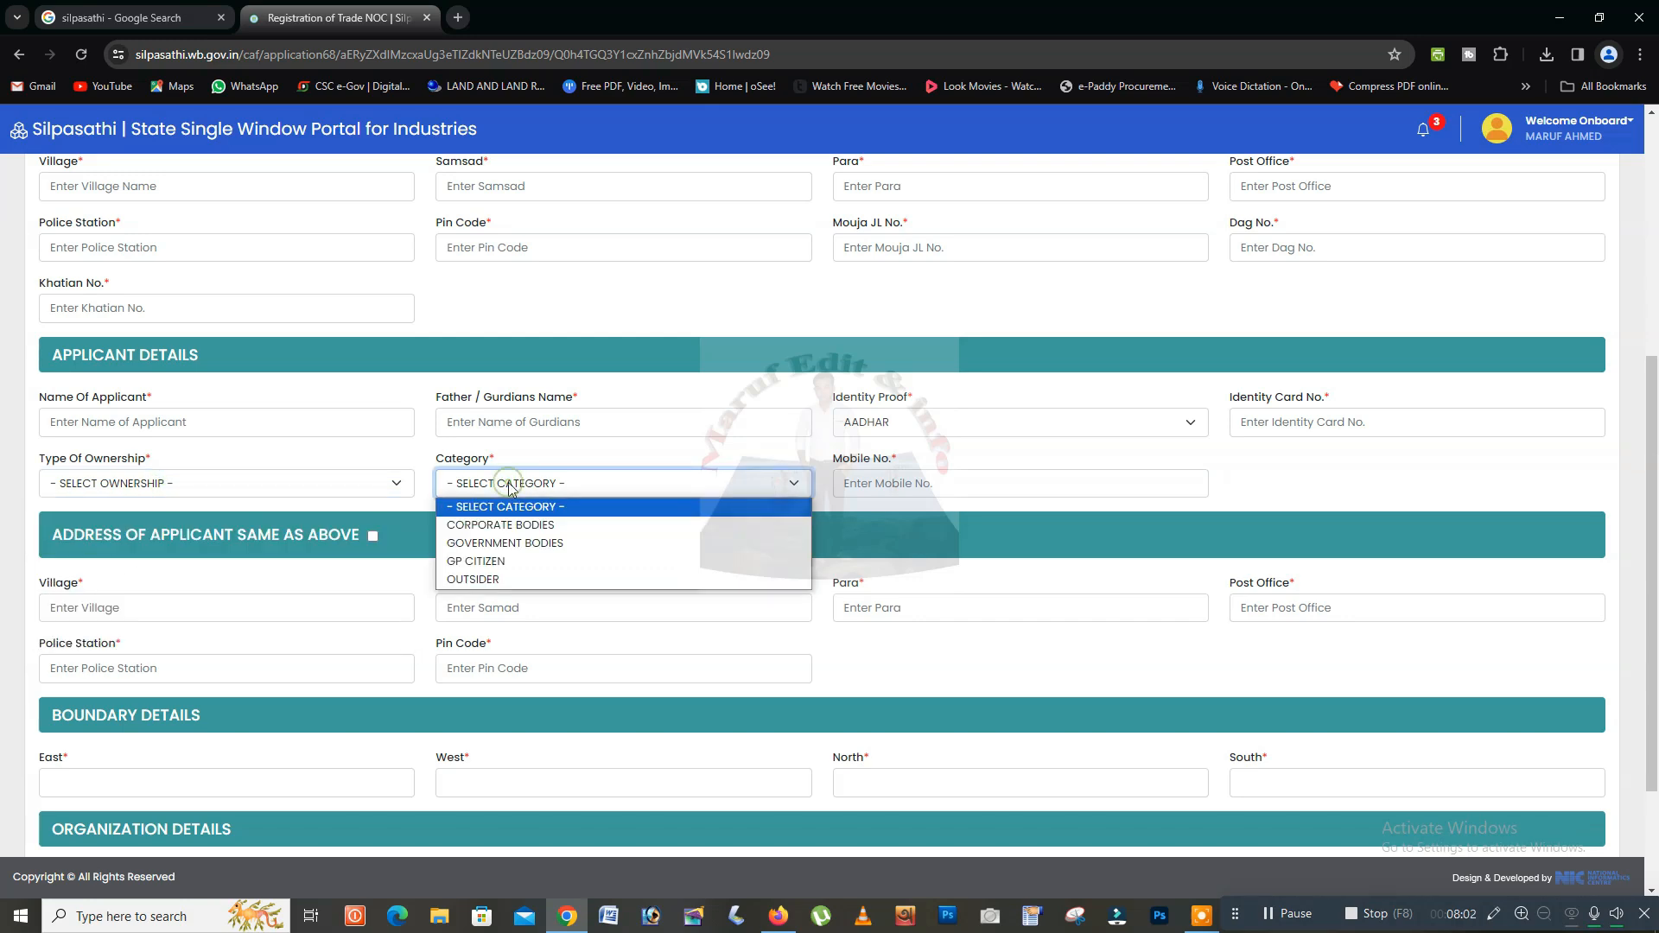
left_click(568, 563)
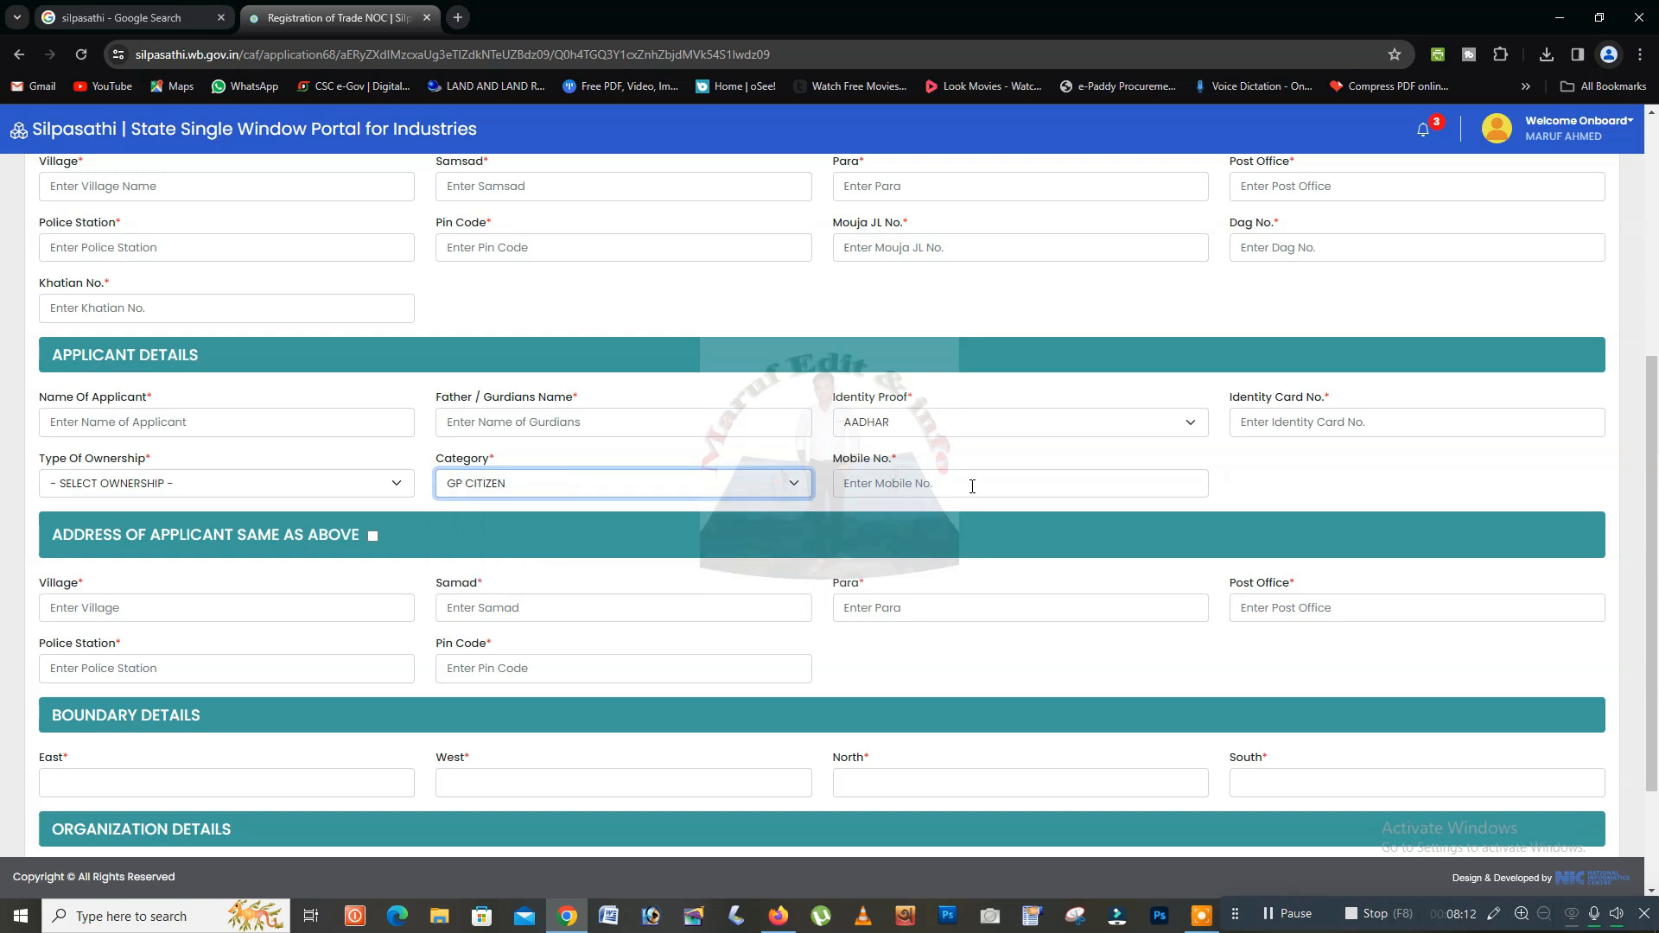
Look through the applicant address, boundary and organization details of the form, including the four boundary sides, company name and number of employees.
scroll(972, 487, "down", 1)
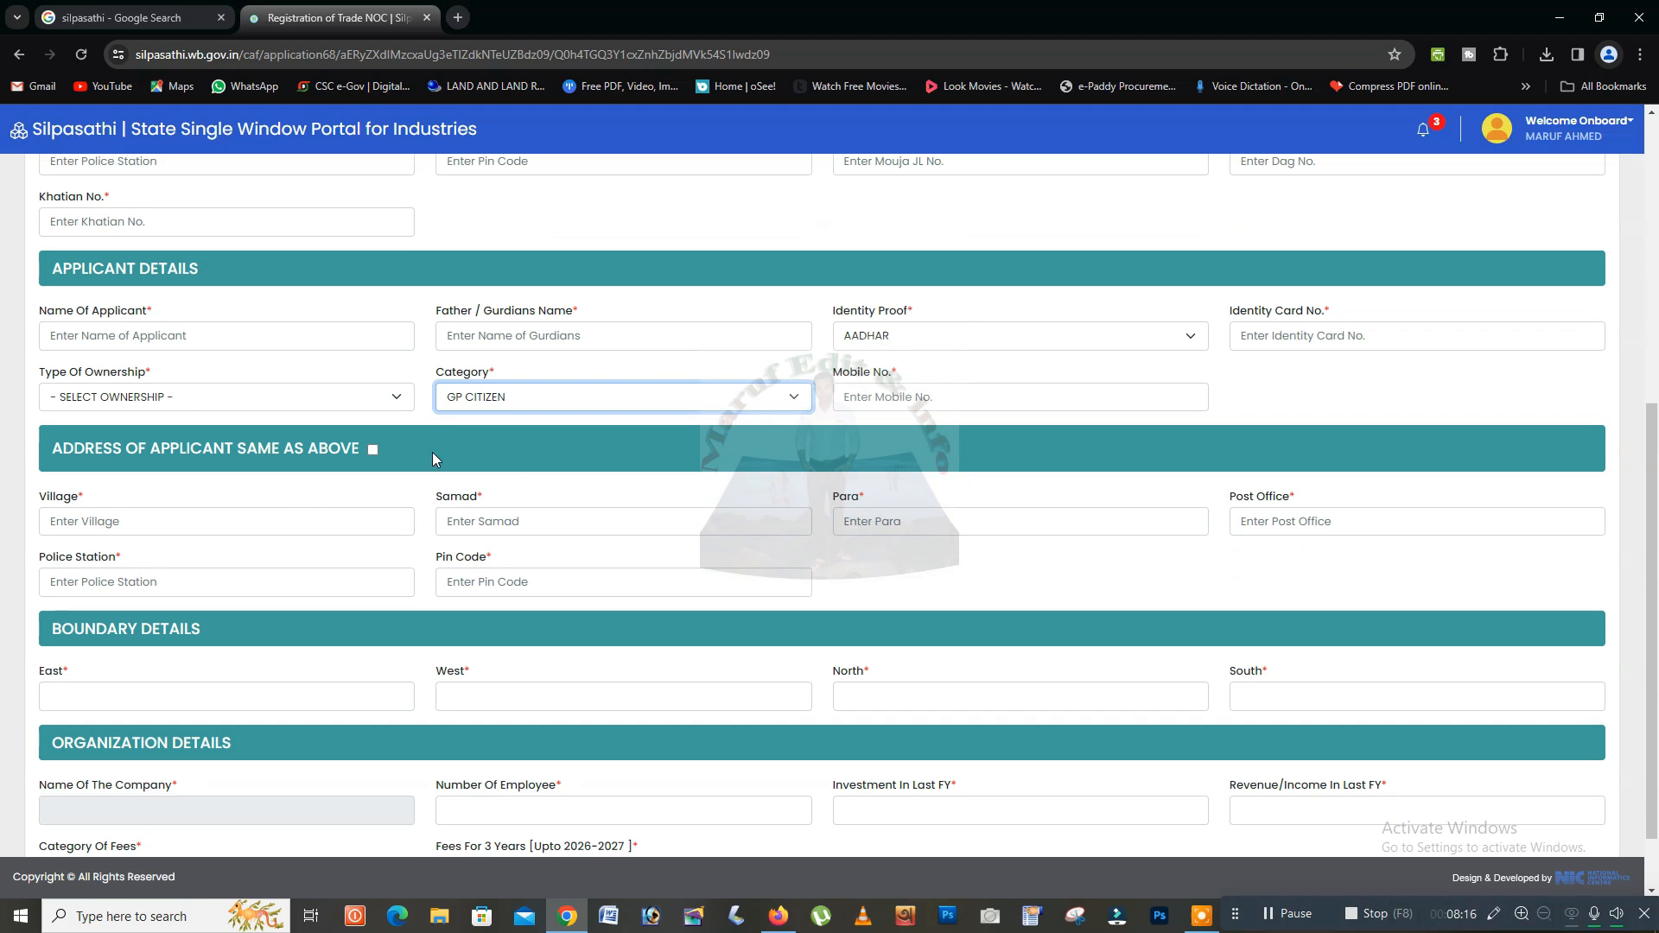
scroll(450, 466, "up", 1)
scroll(449, 467, "up", 3)
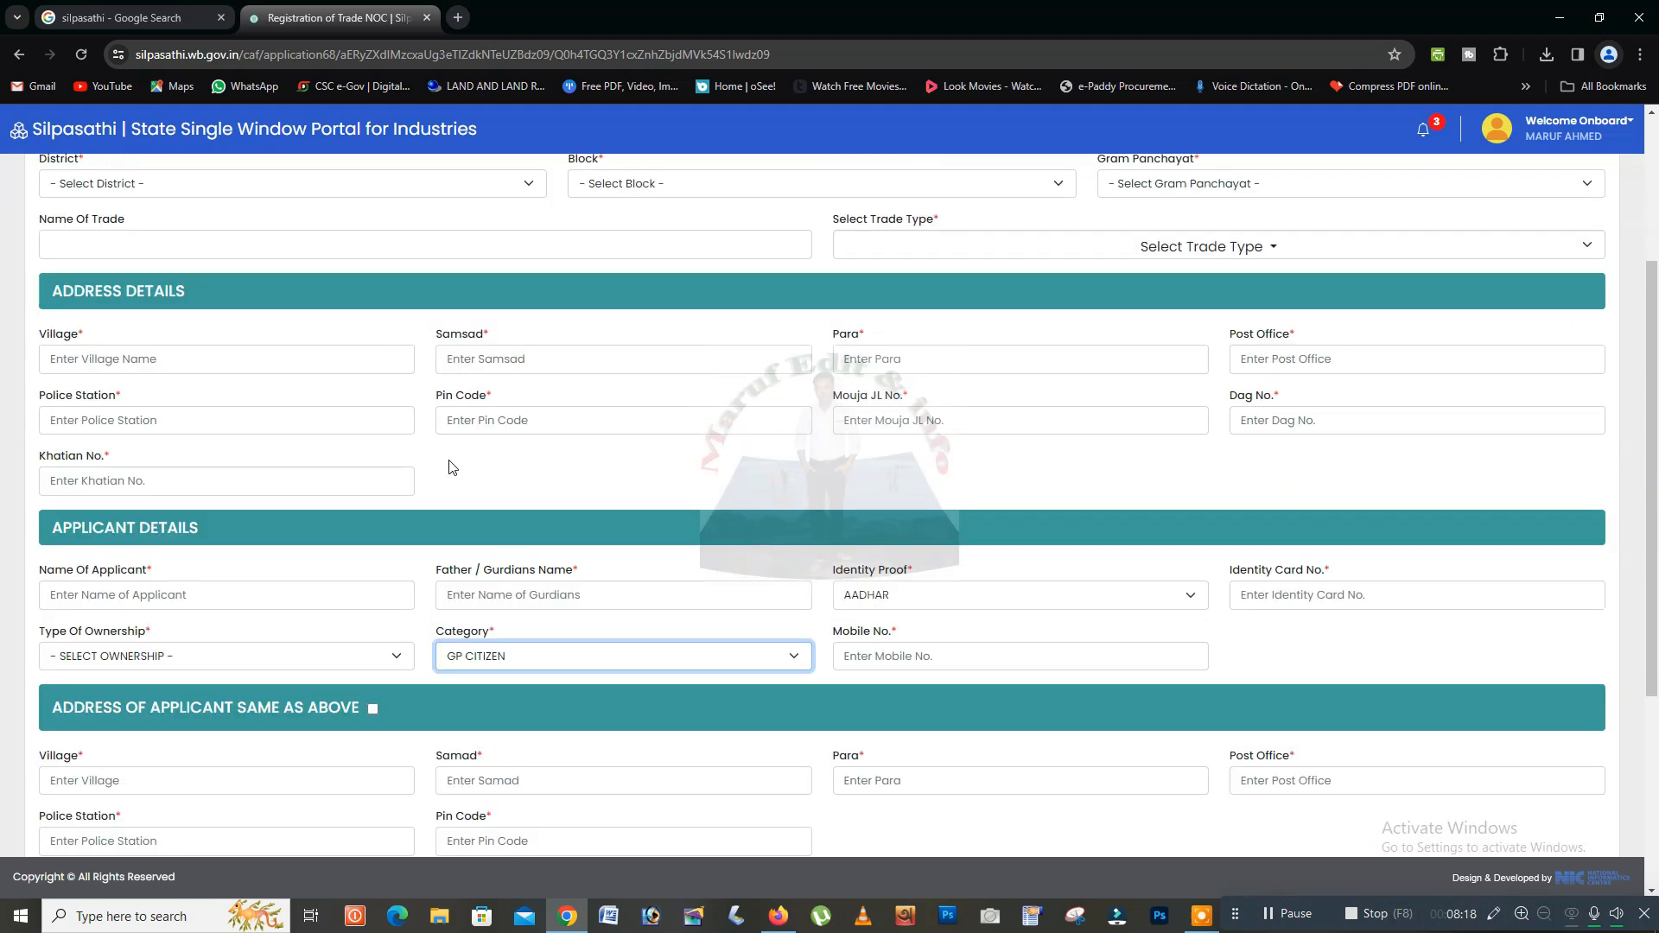
scroll(450, 466, "down", 2)
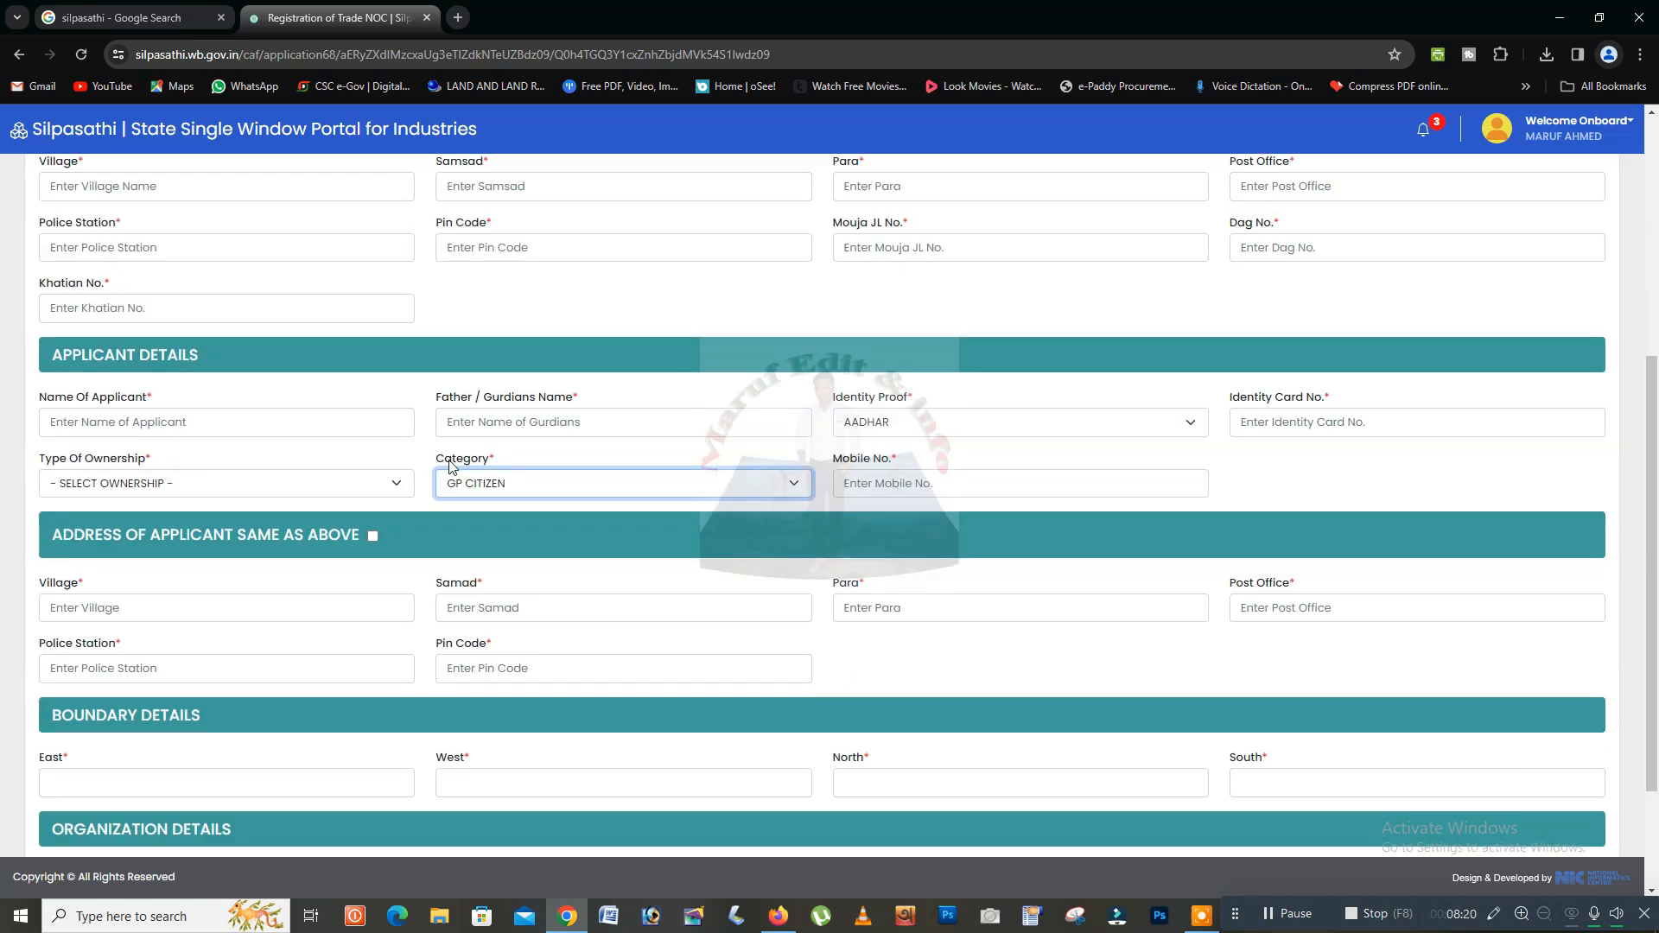
scroll(450, 467, "down", 1)
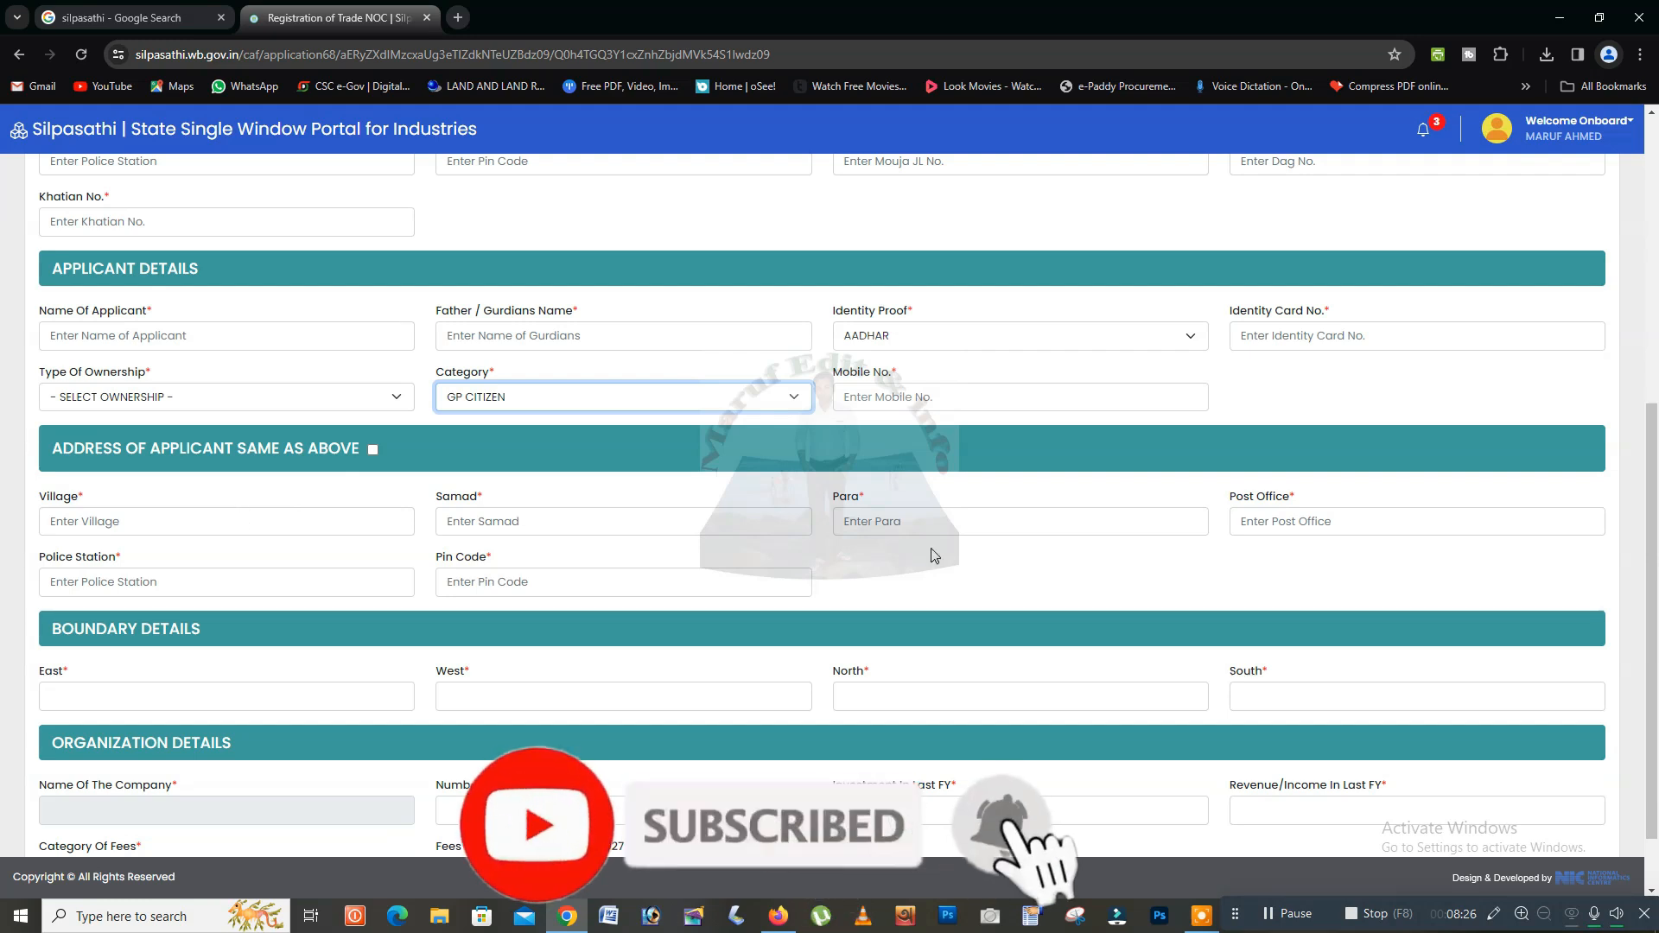
scroll(931, 553, "down", 1)
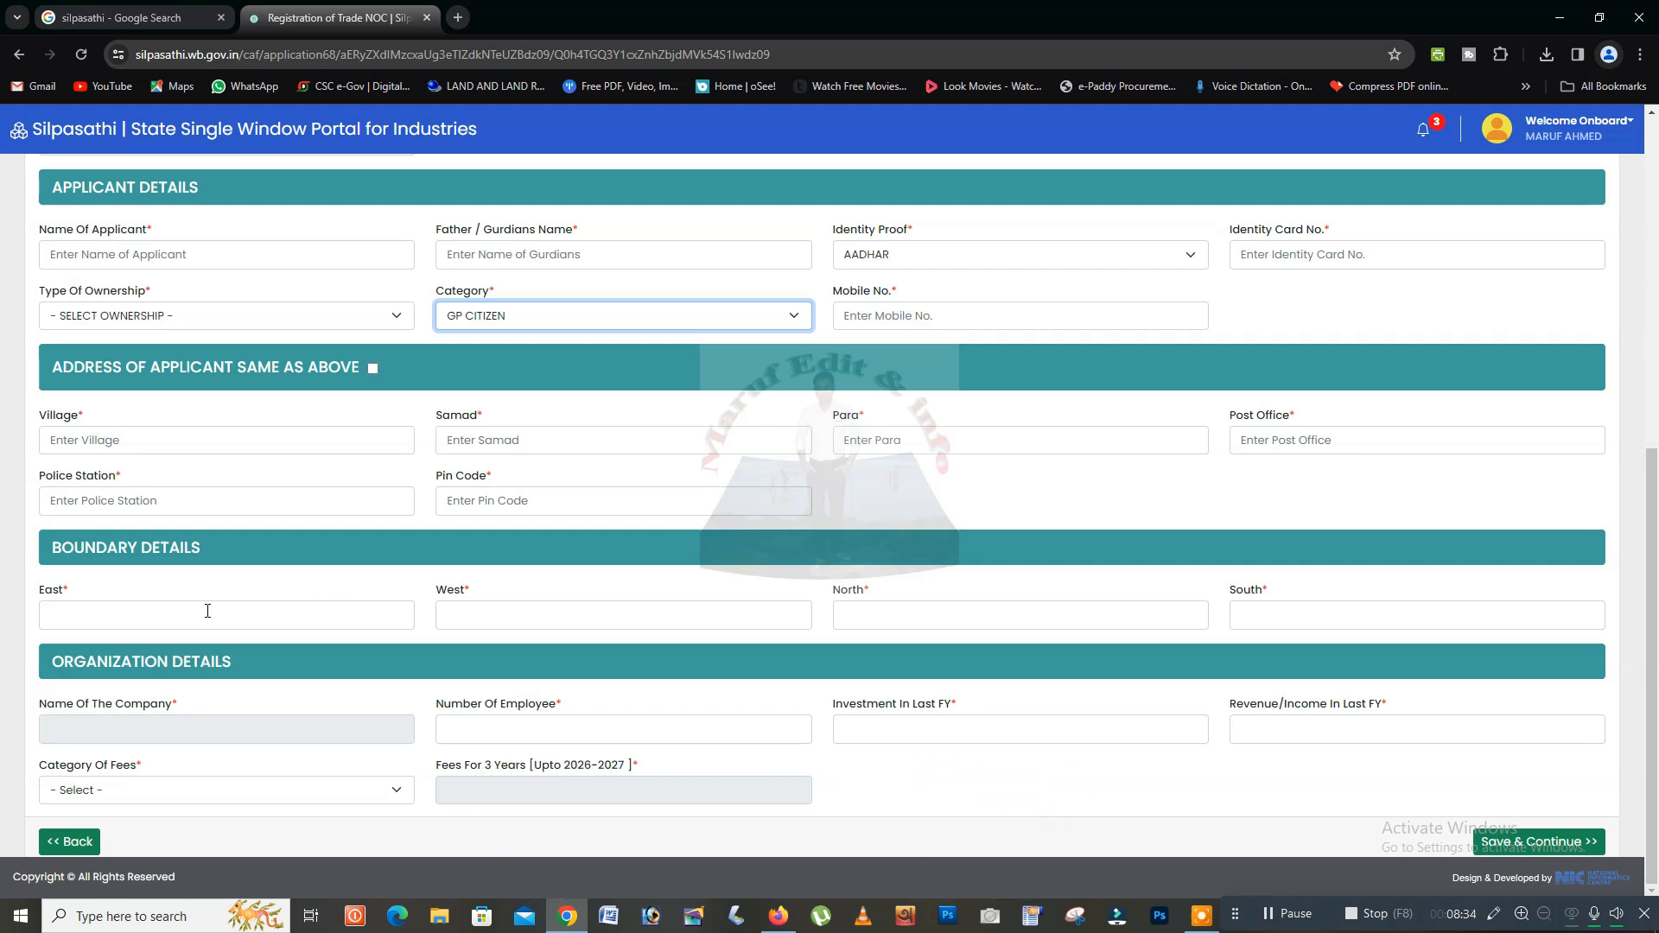
left_click(598, 619)
left_click(1007, 615)
left_click(1329, 616)
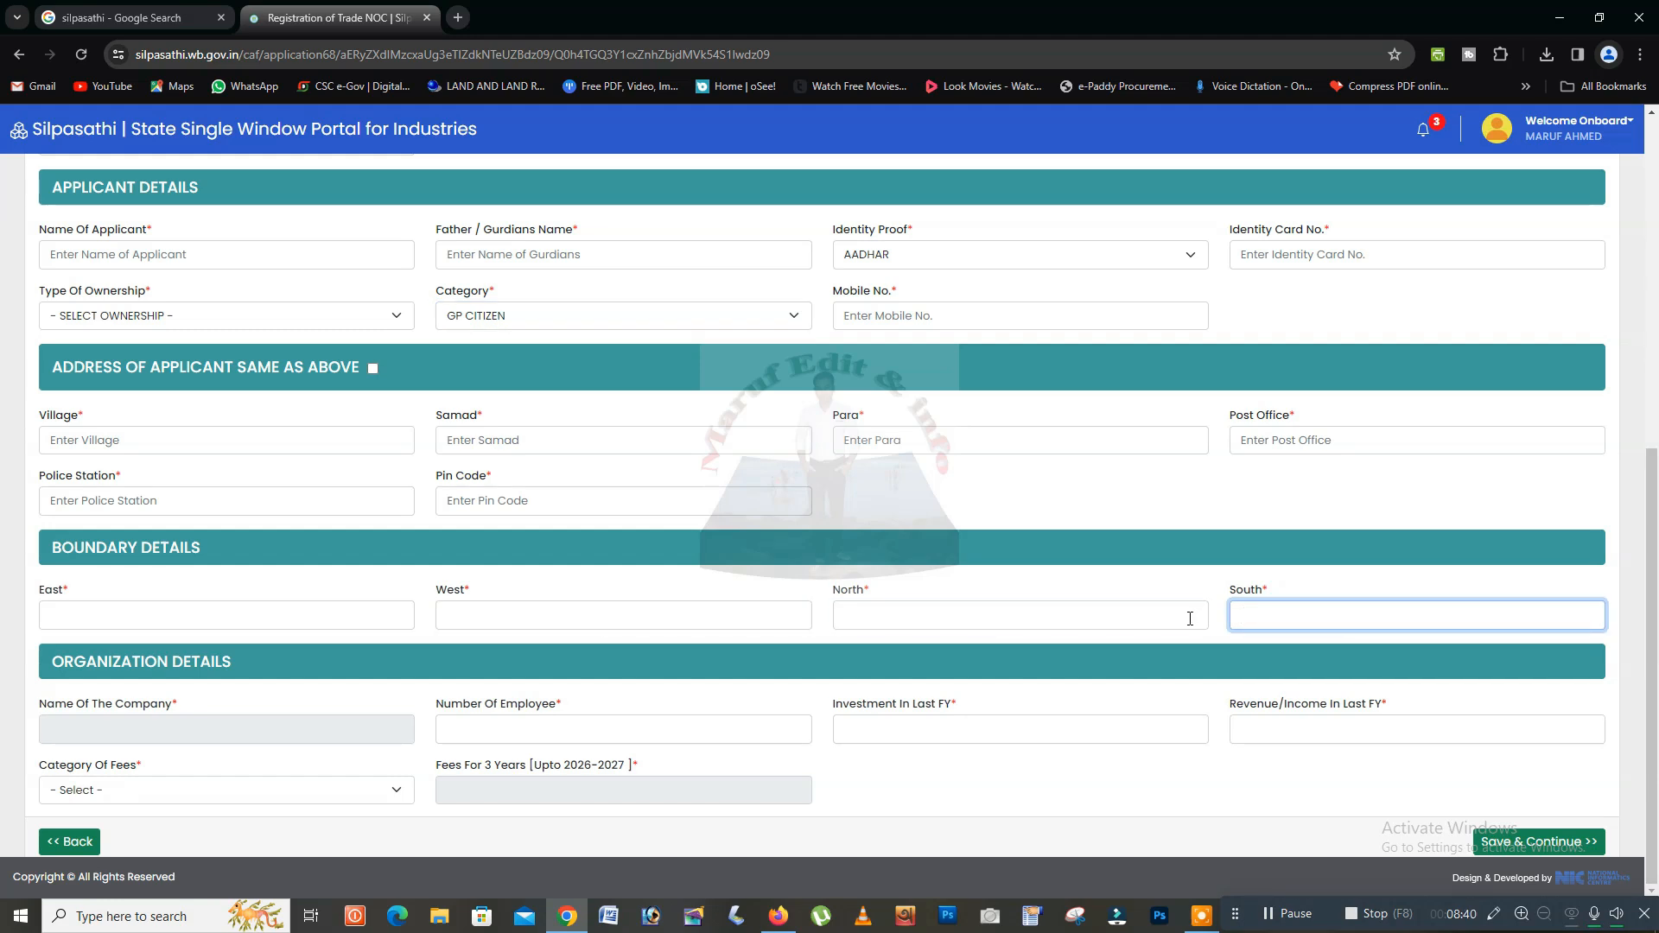
left_click(160, 735)
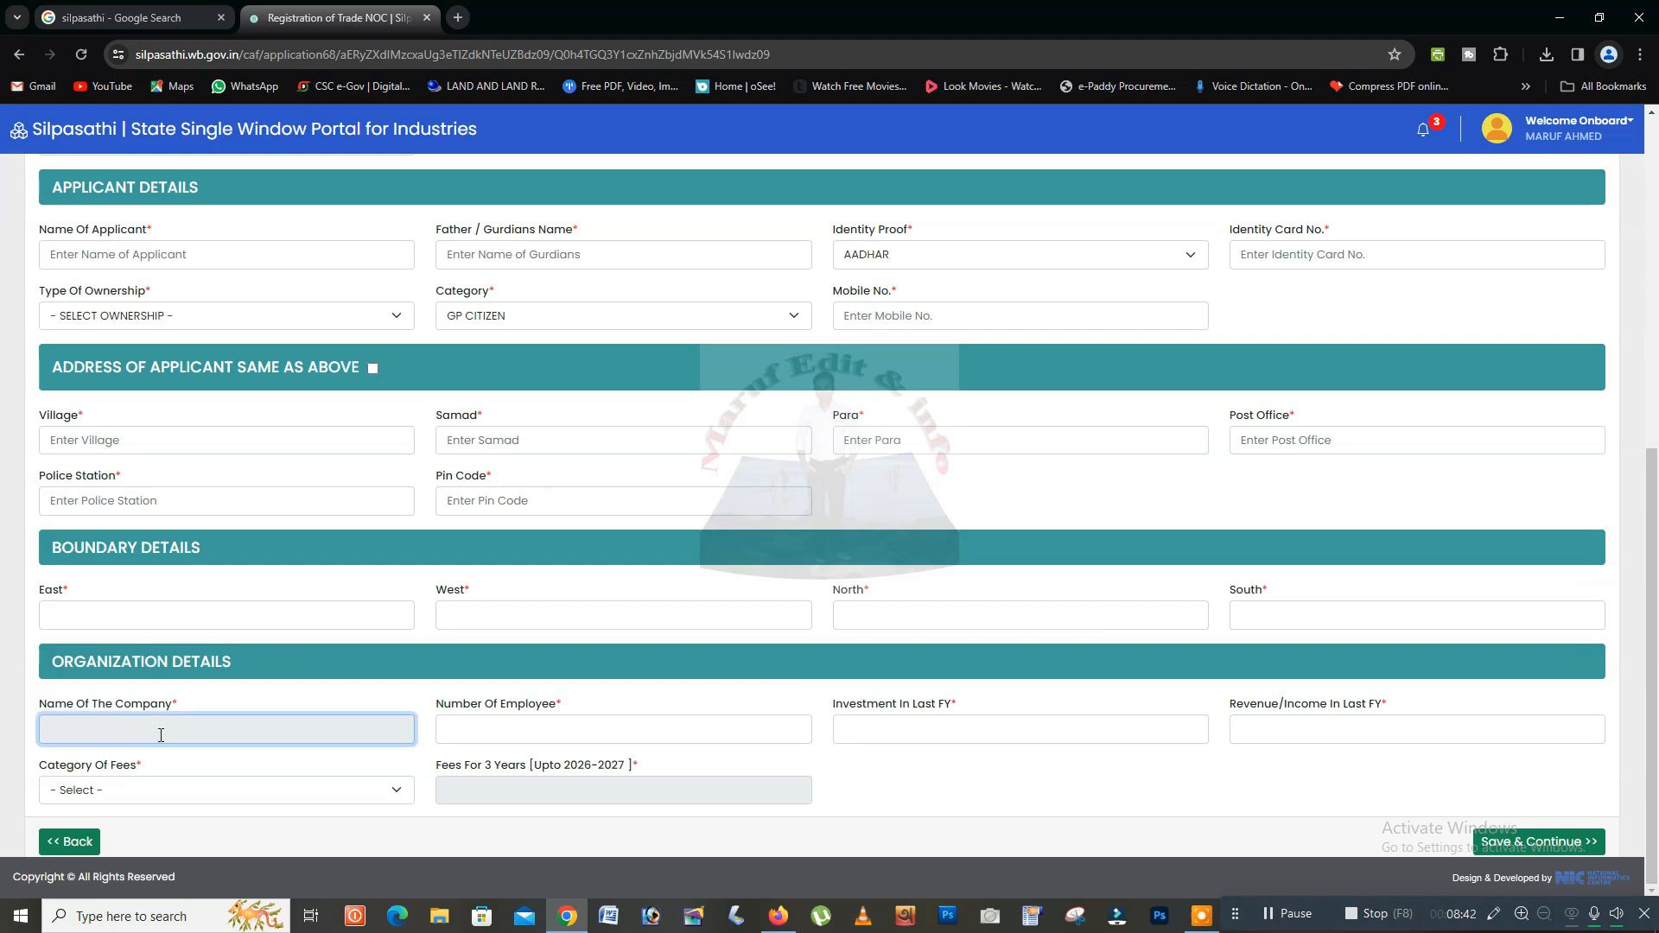
left_click(620, 732)
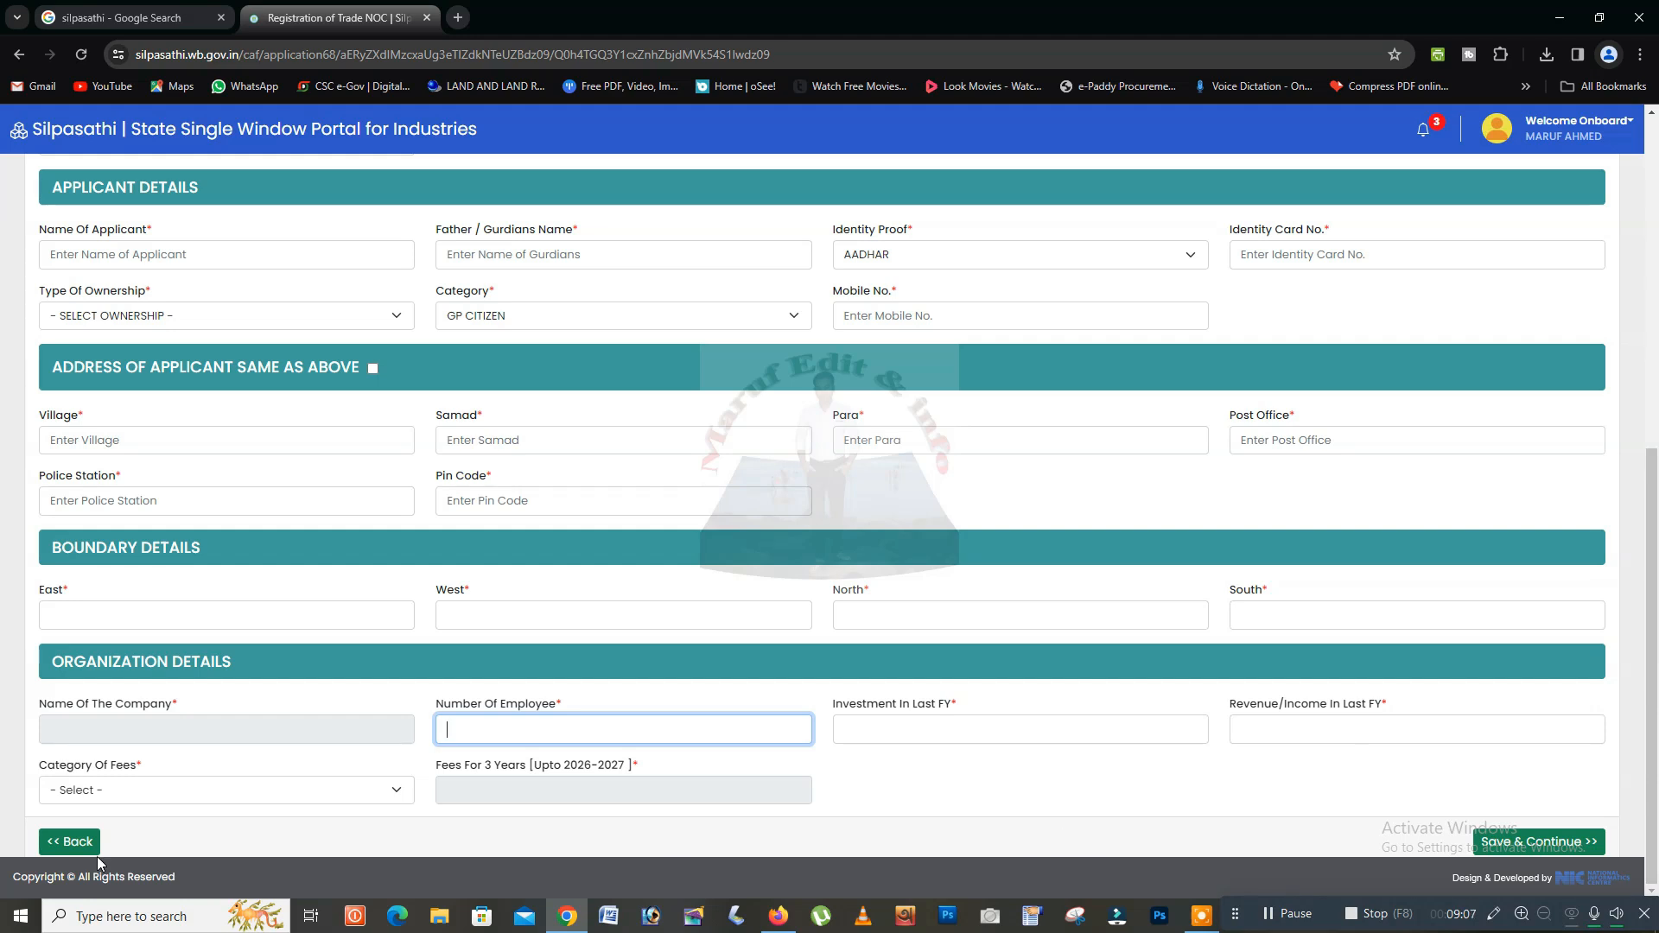
Compare the fees for Not Paying and Paying Professional Tax (Except Trades Of Special Nature), and set the category of fees to Not Paying Professional Tax.
left_click(147, 795)
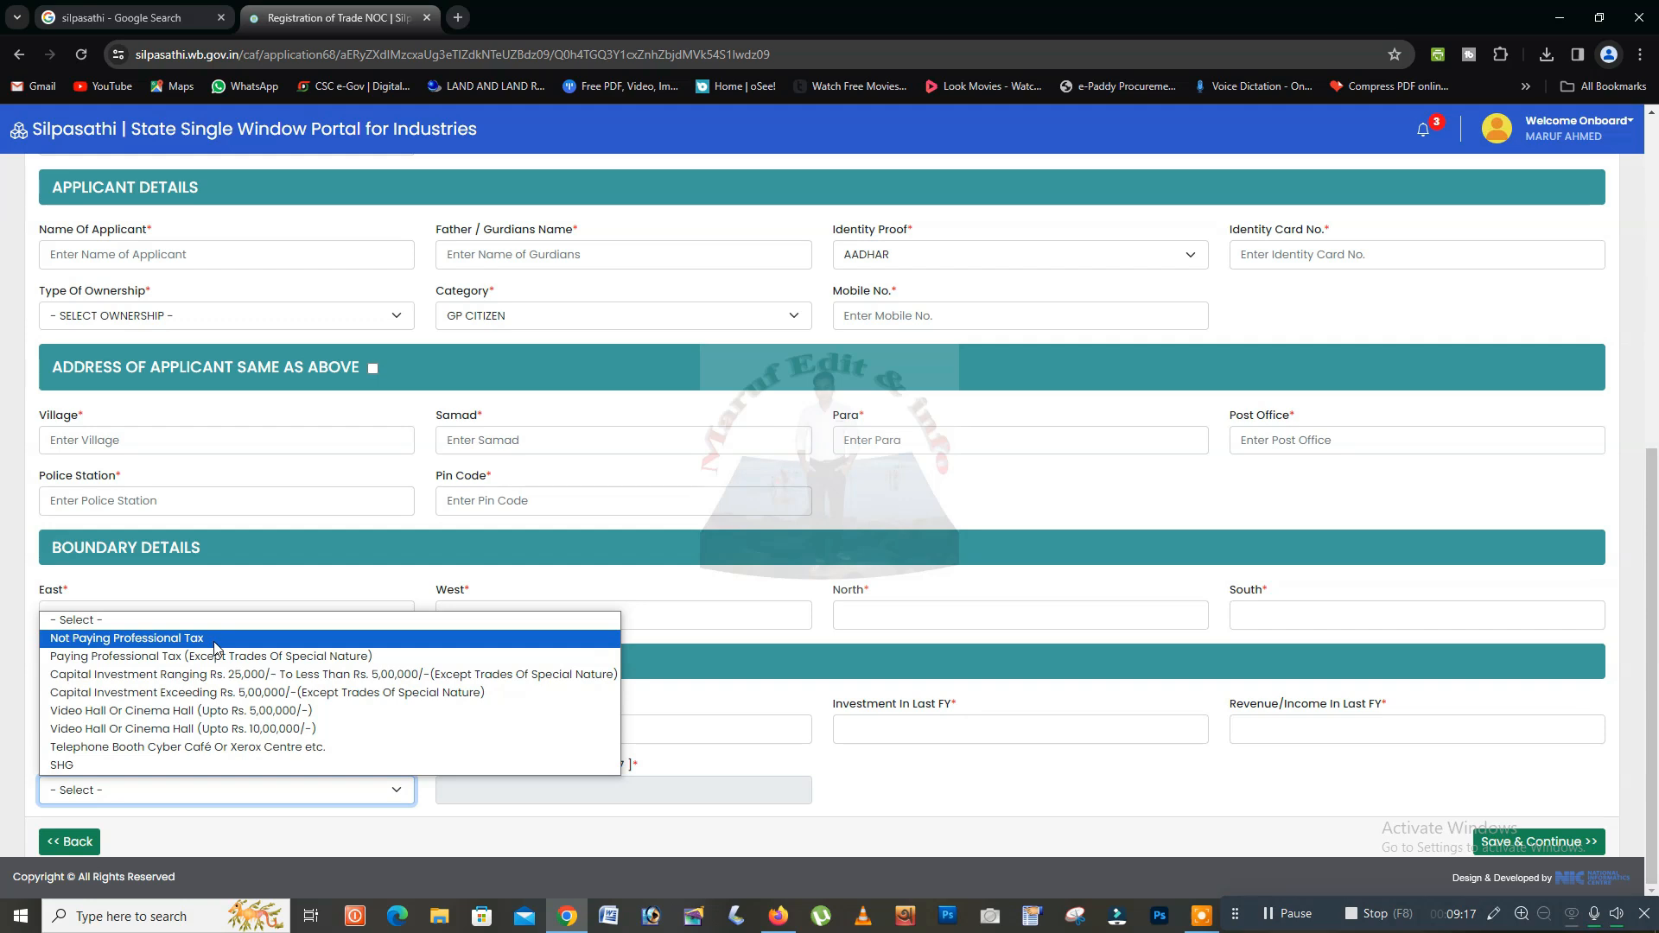
left_click(163, 641)
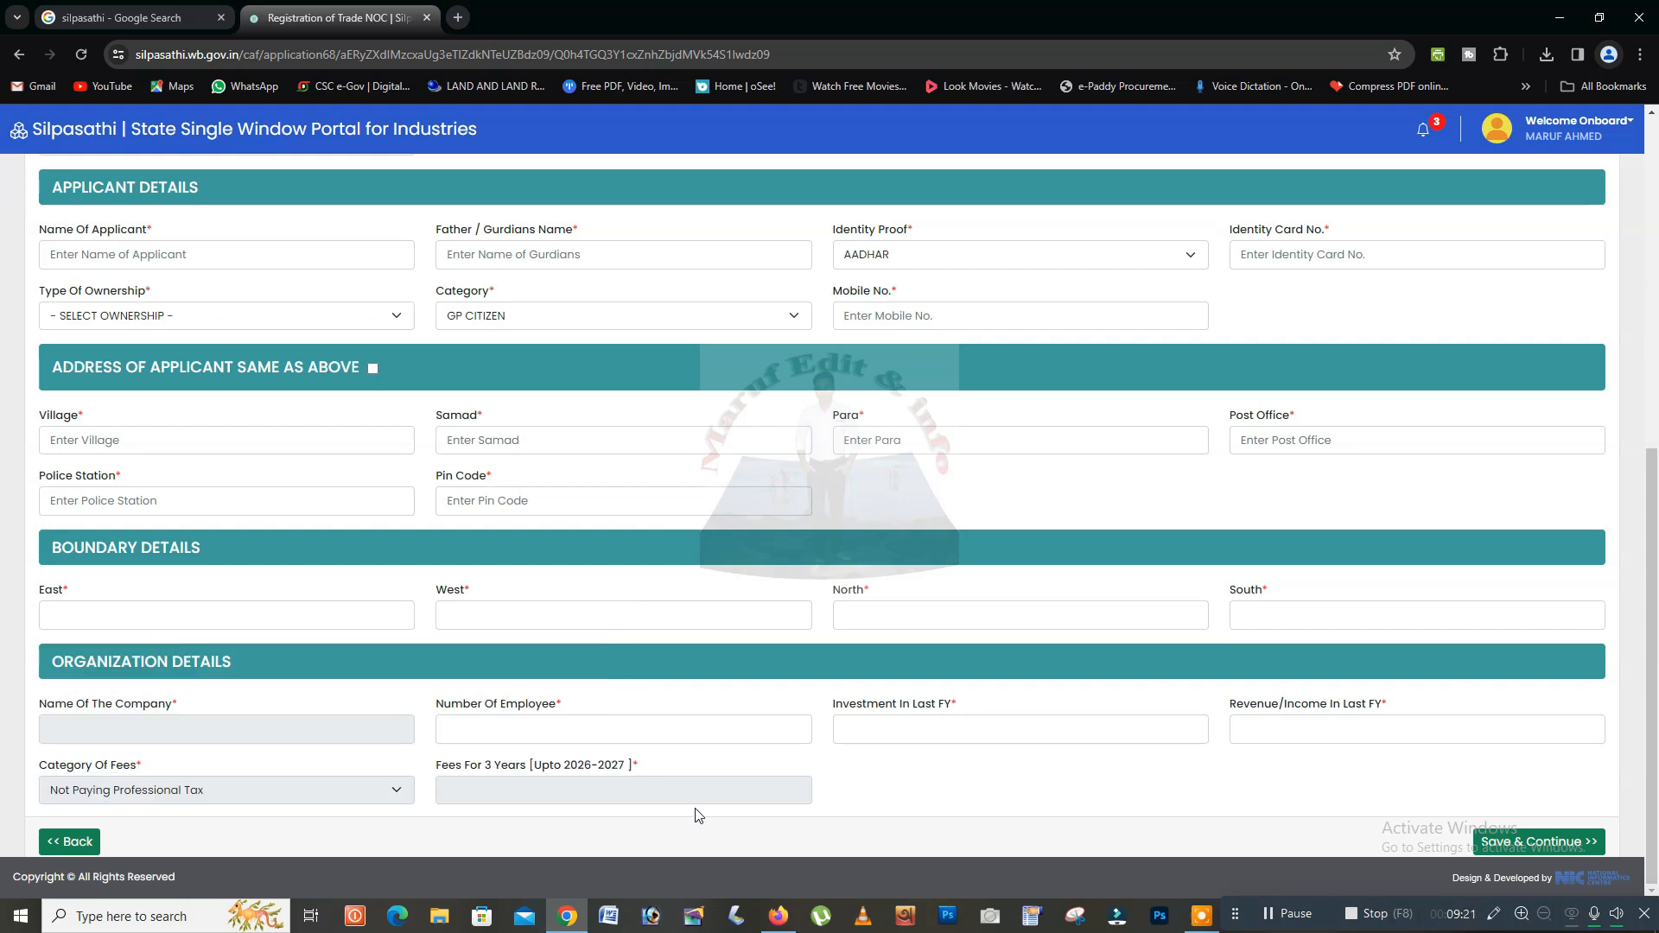
left_click(307, 796)
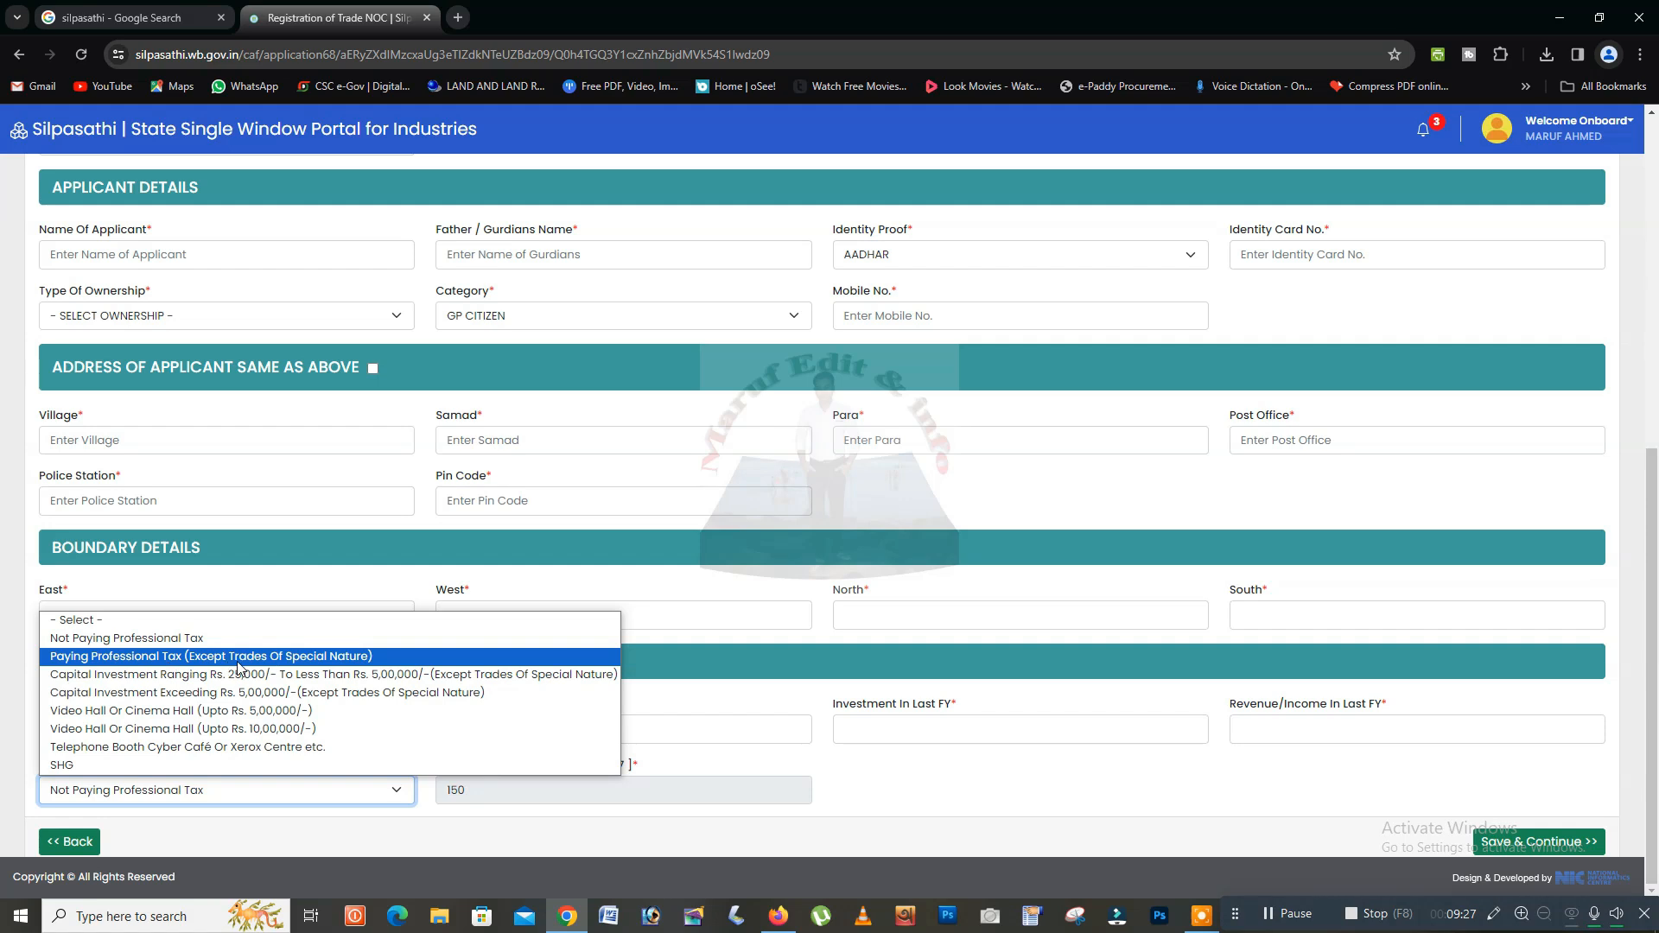
left_click(288, 658)
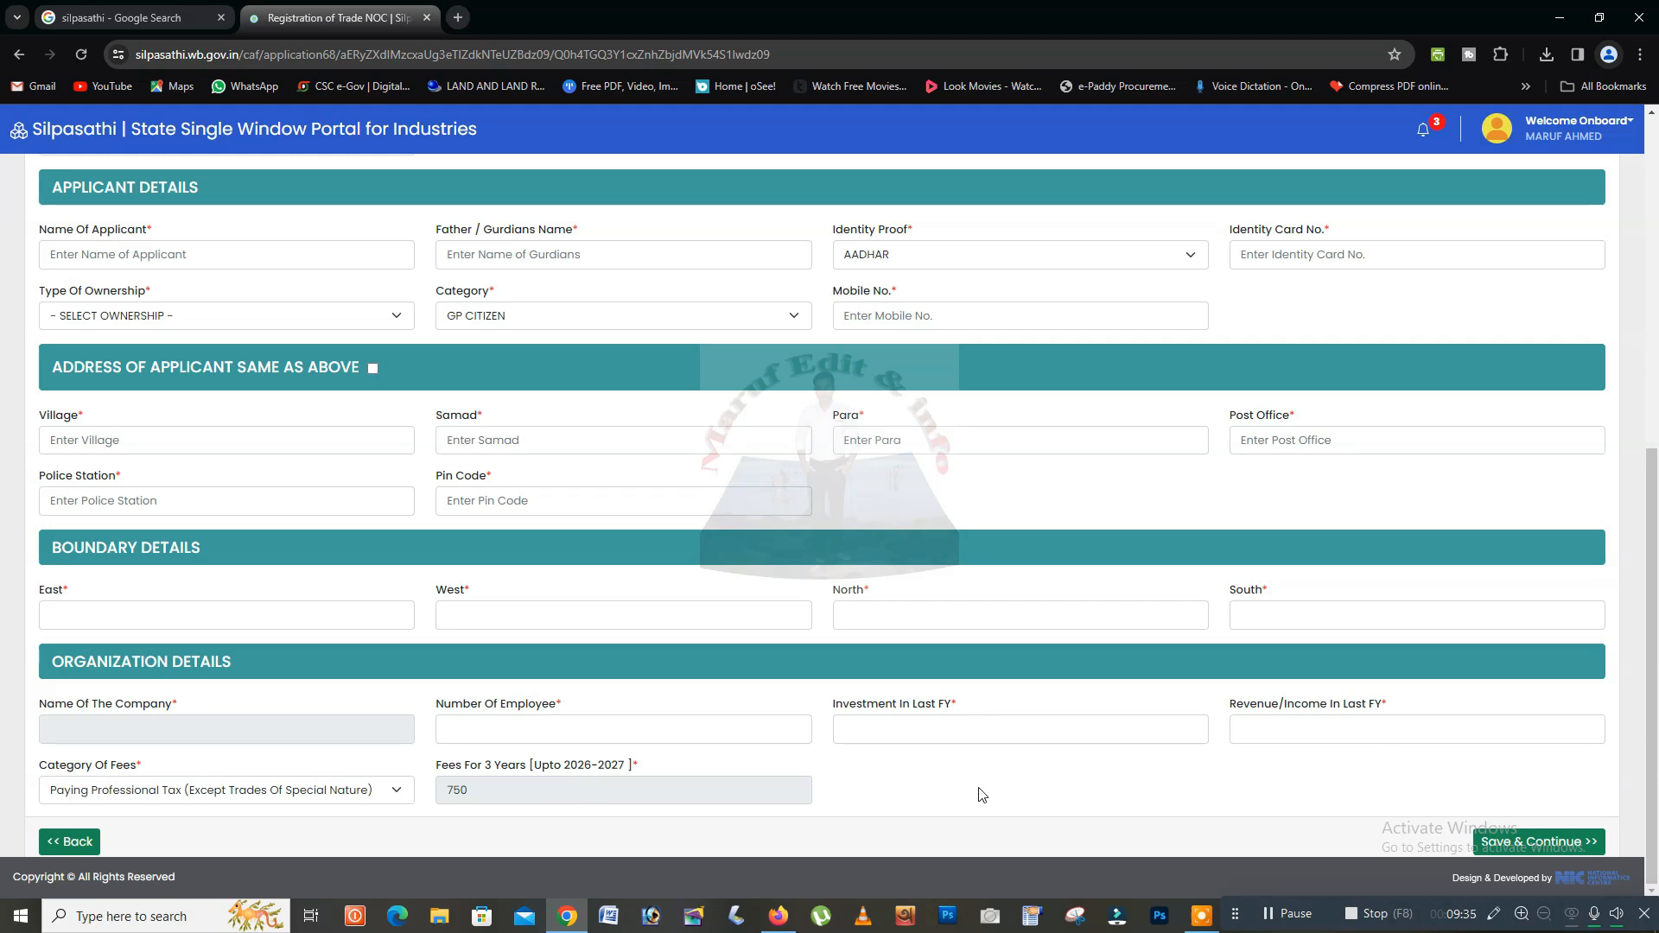
left_click(294, 793)
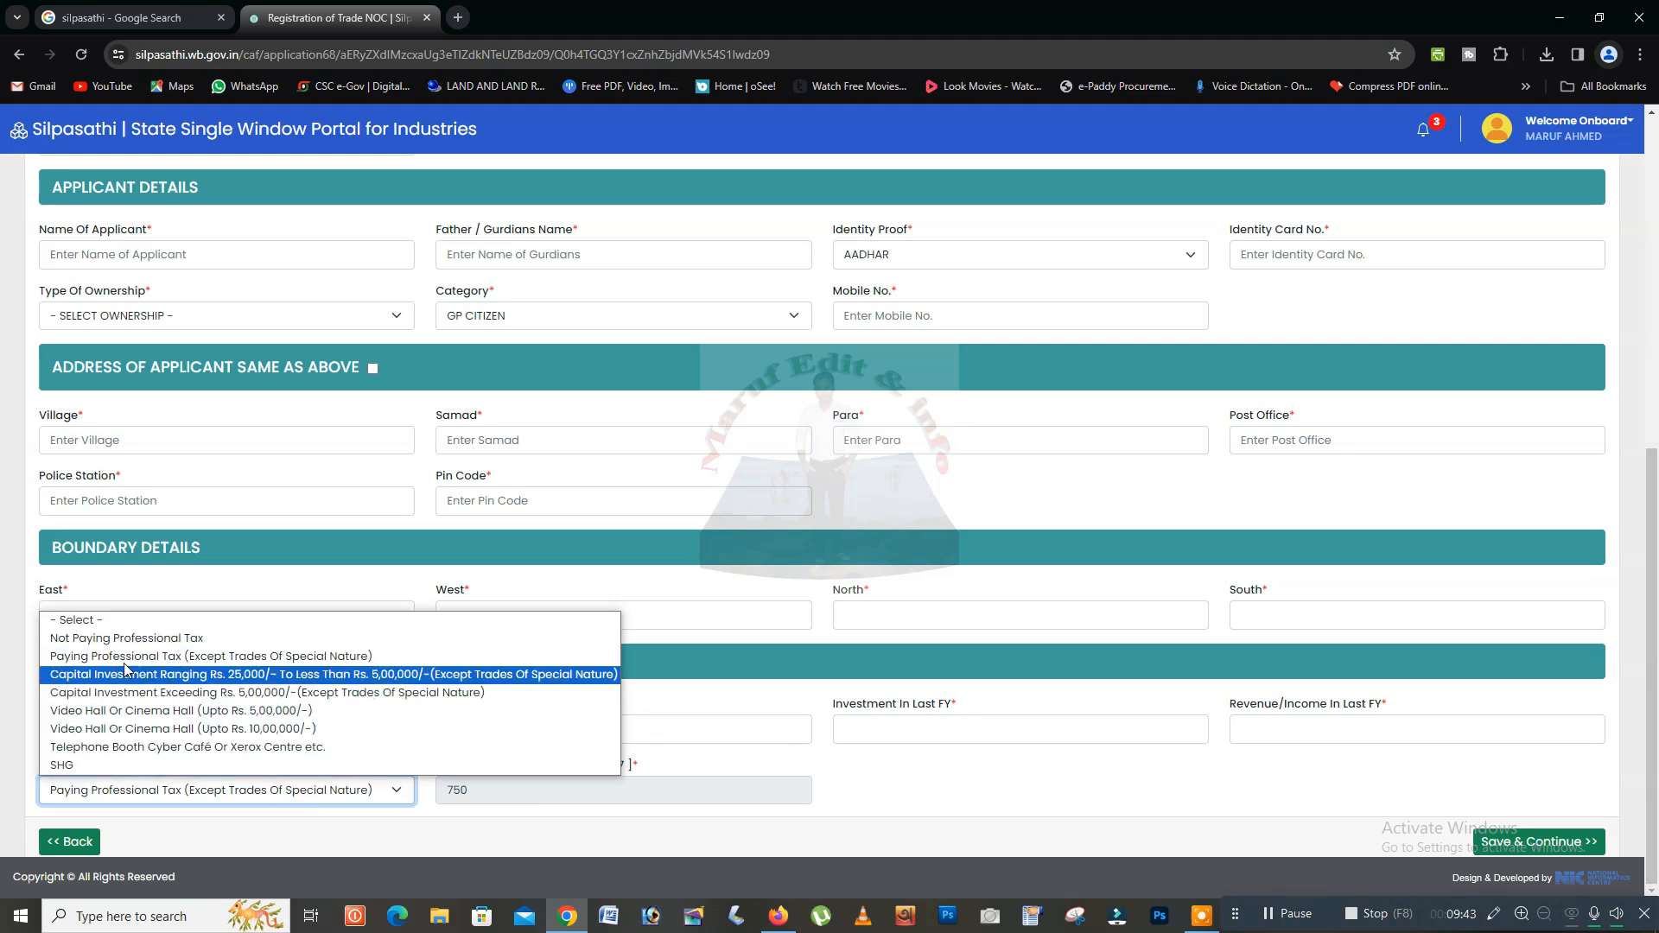
left_click(170, 641)
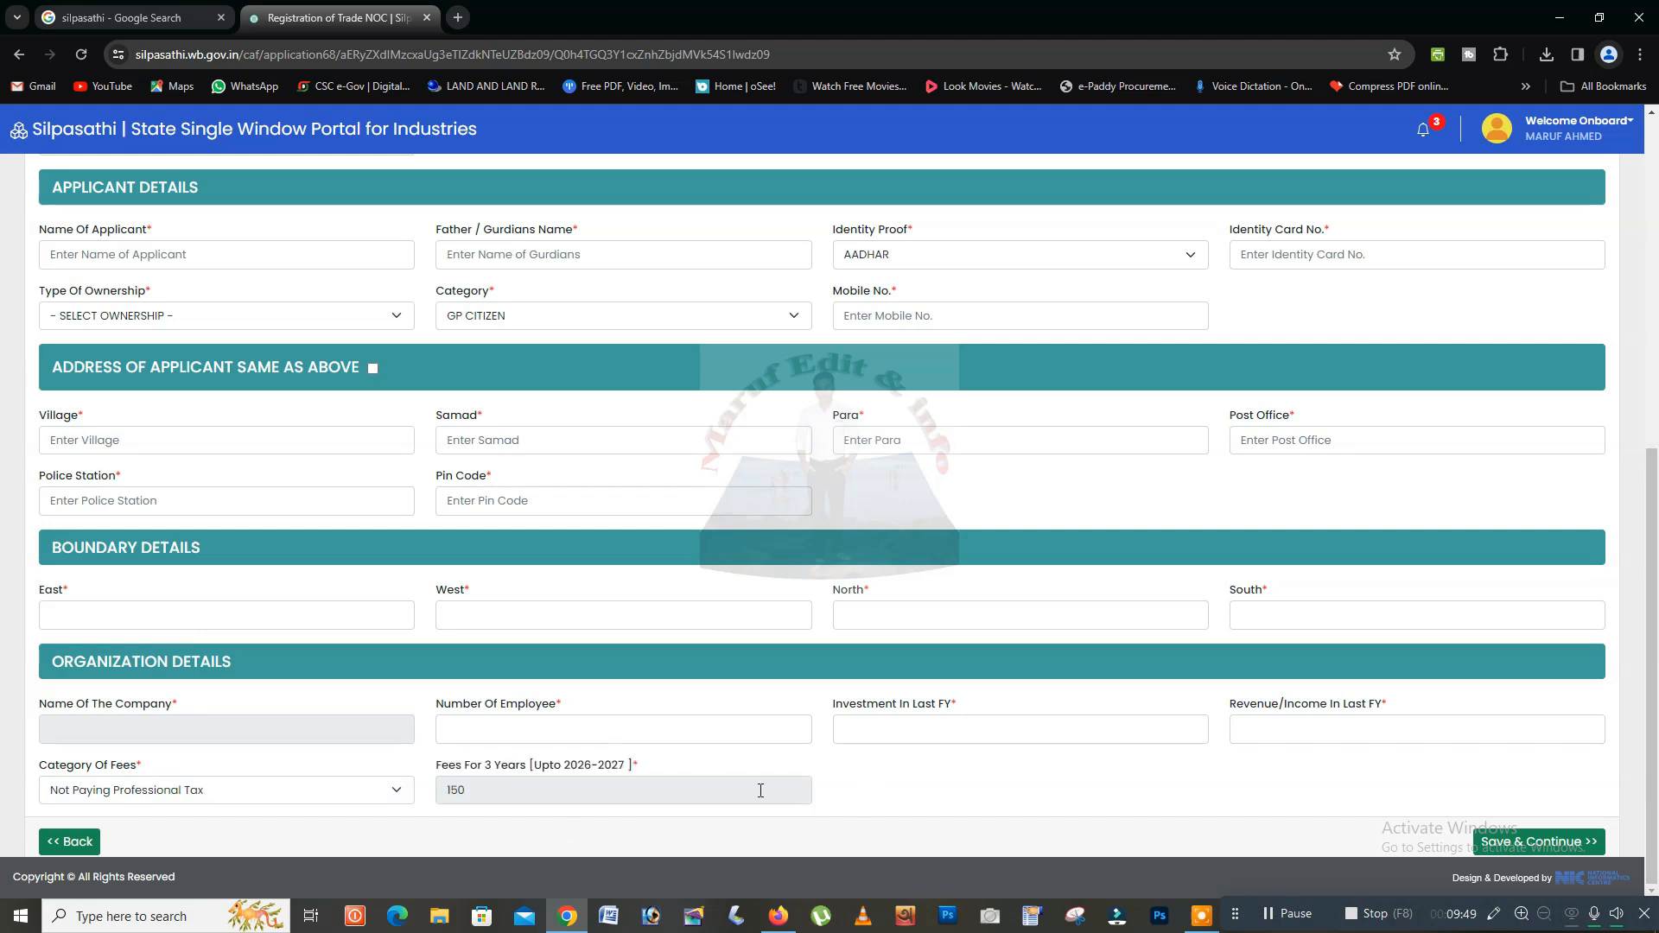
Save the application form and upload the Aadhaar PDF as ID proof and land.pdf as land records.
left_click(1537, 844)
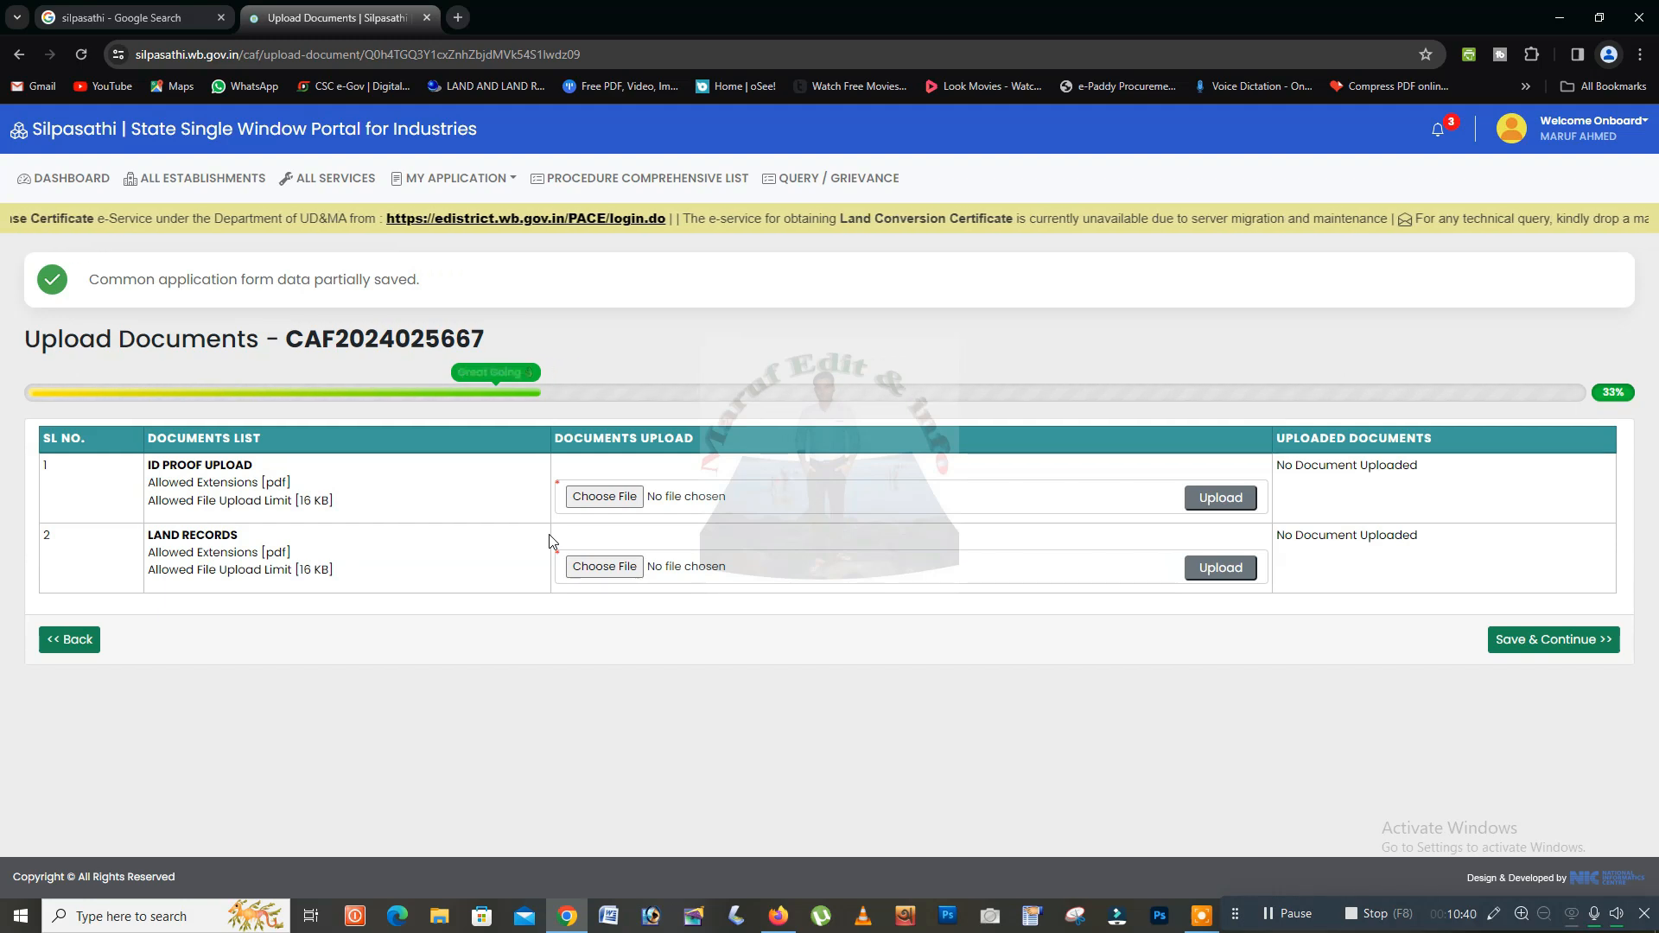
left_click(613, 496)
left_click(606, 496)
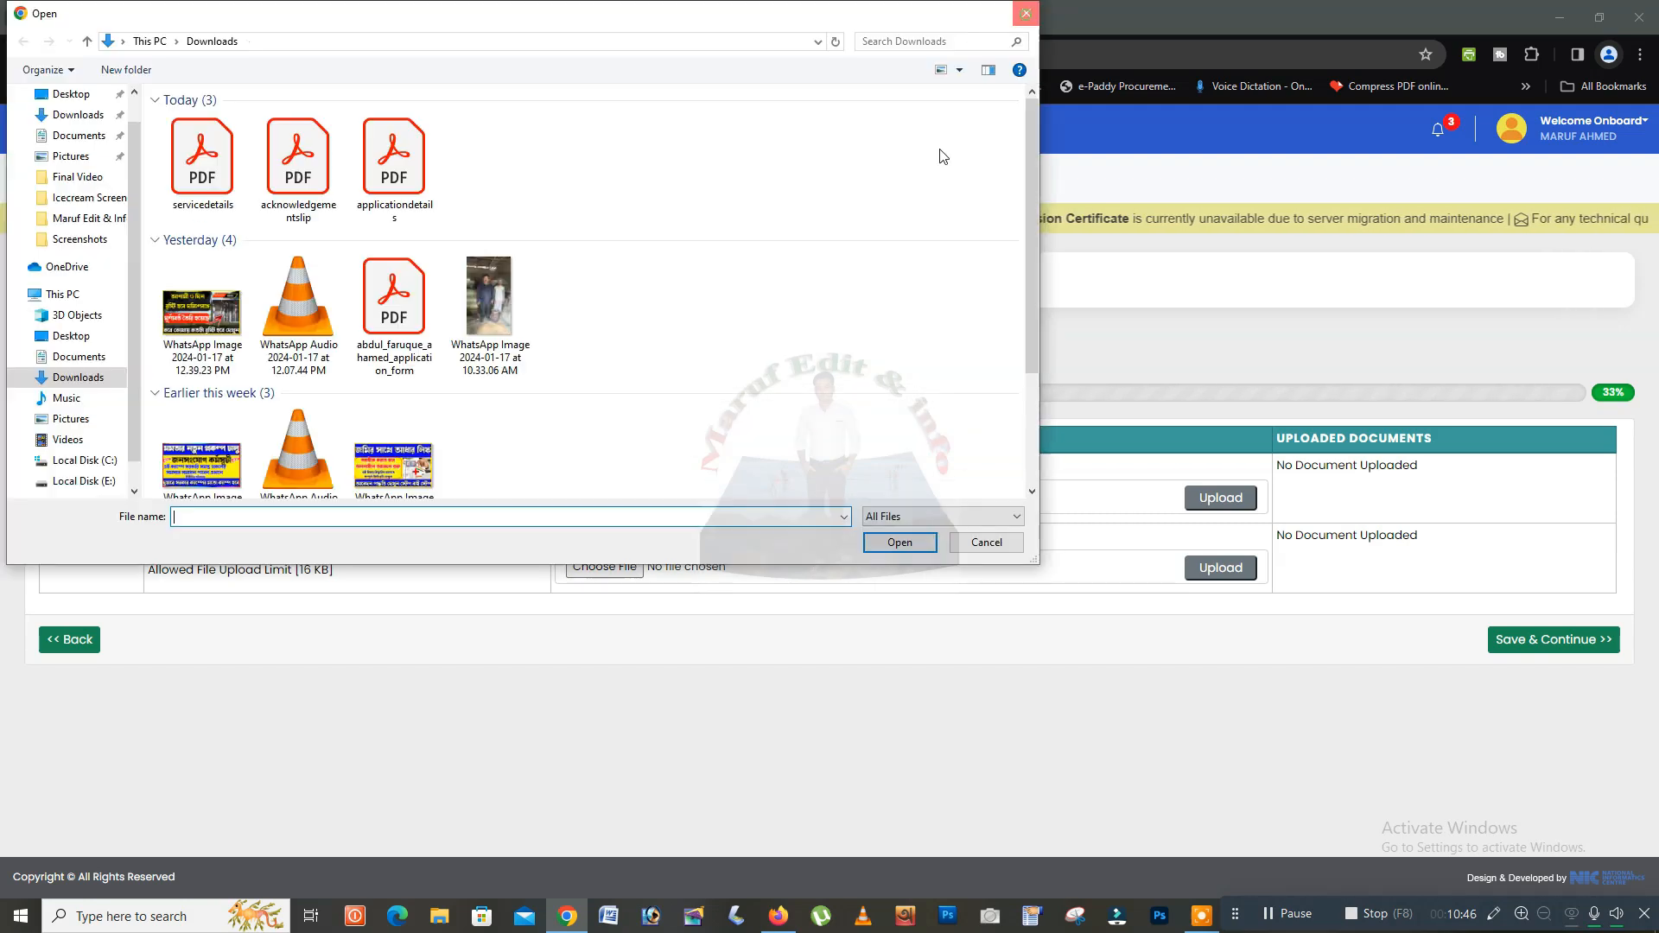
key("Escape")
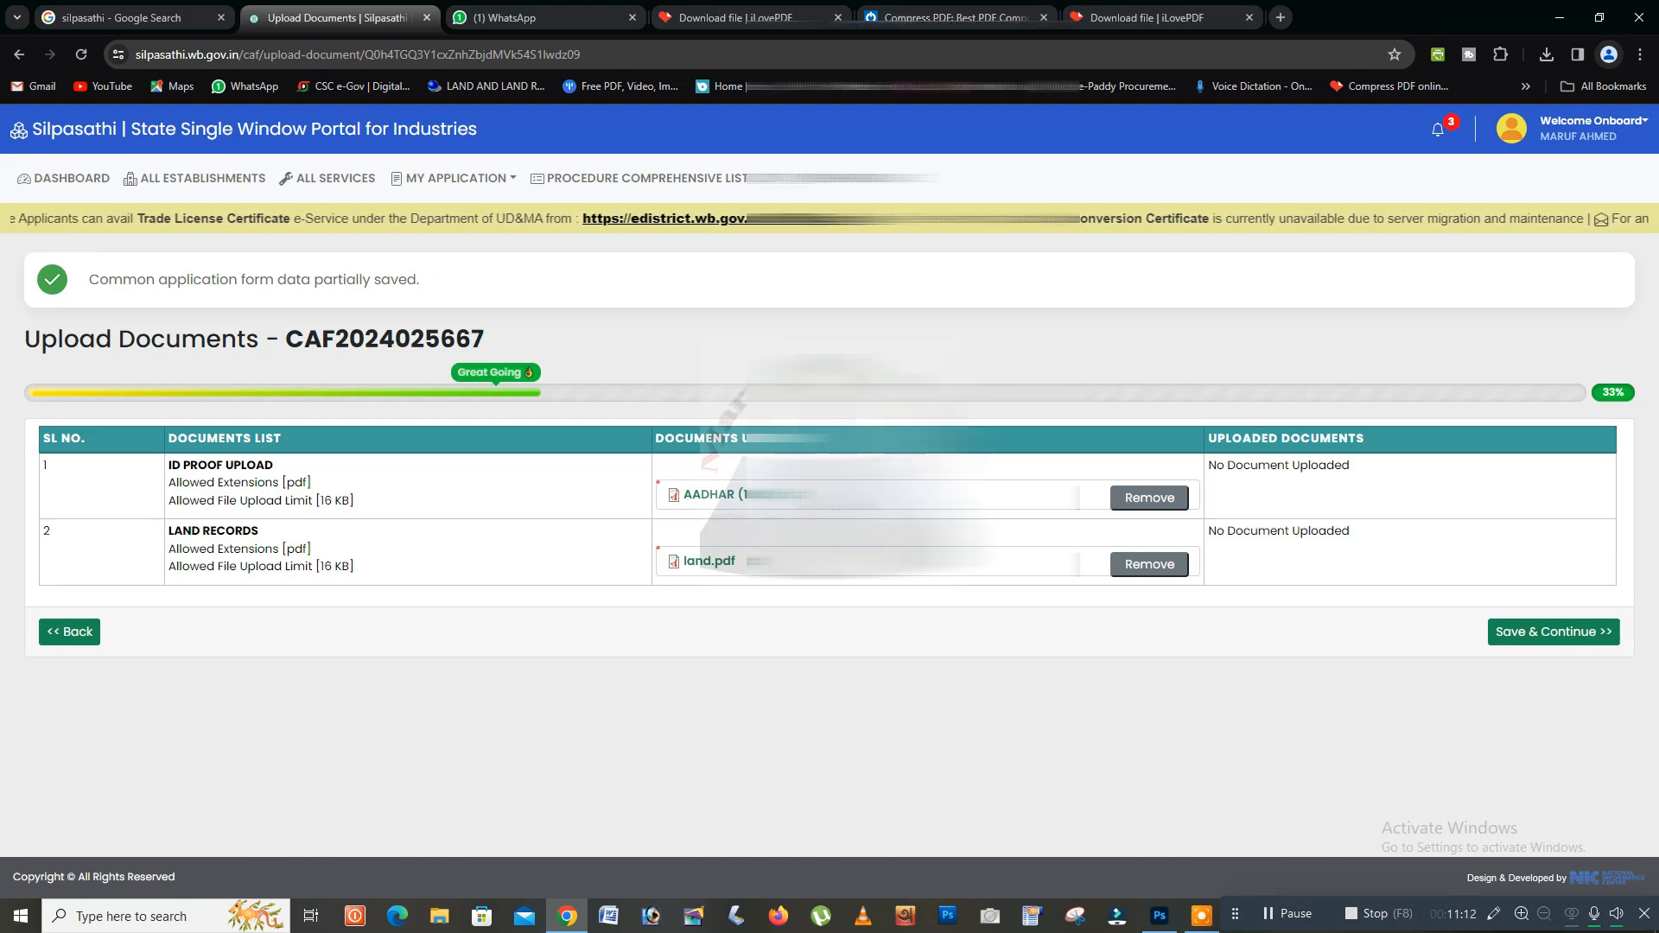
left_click(1586, 636)
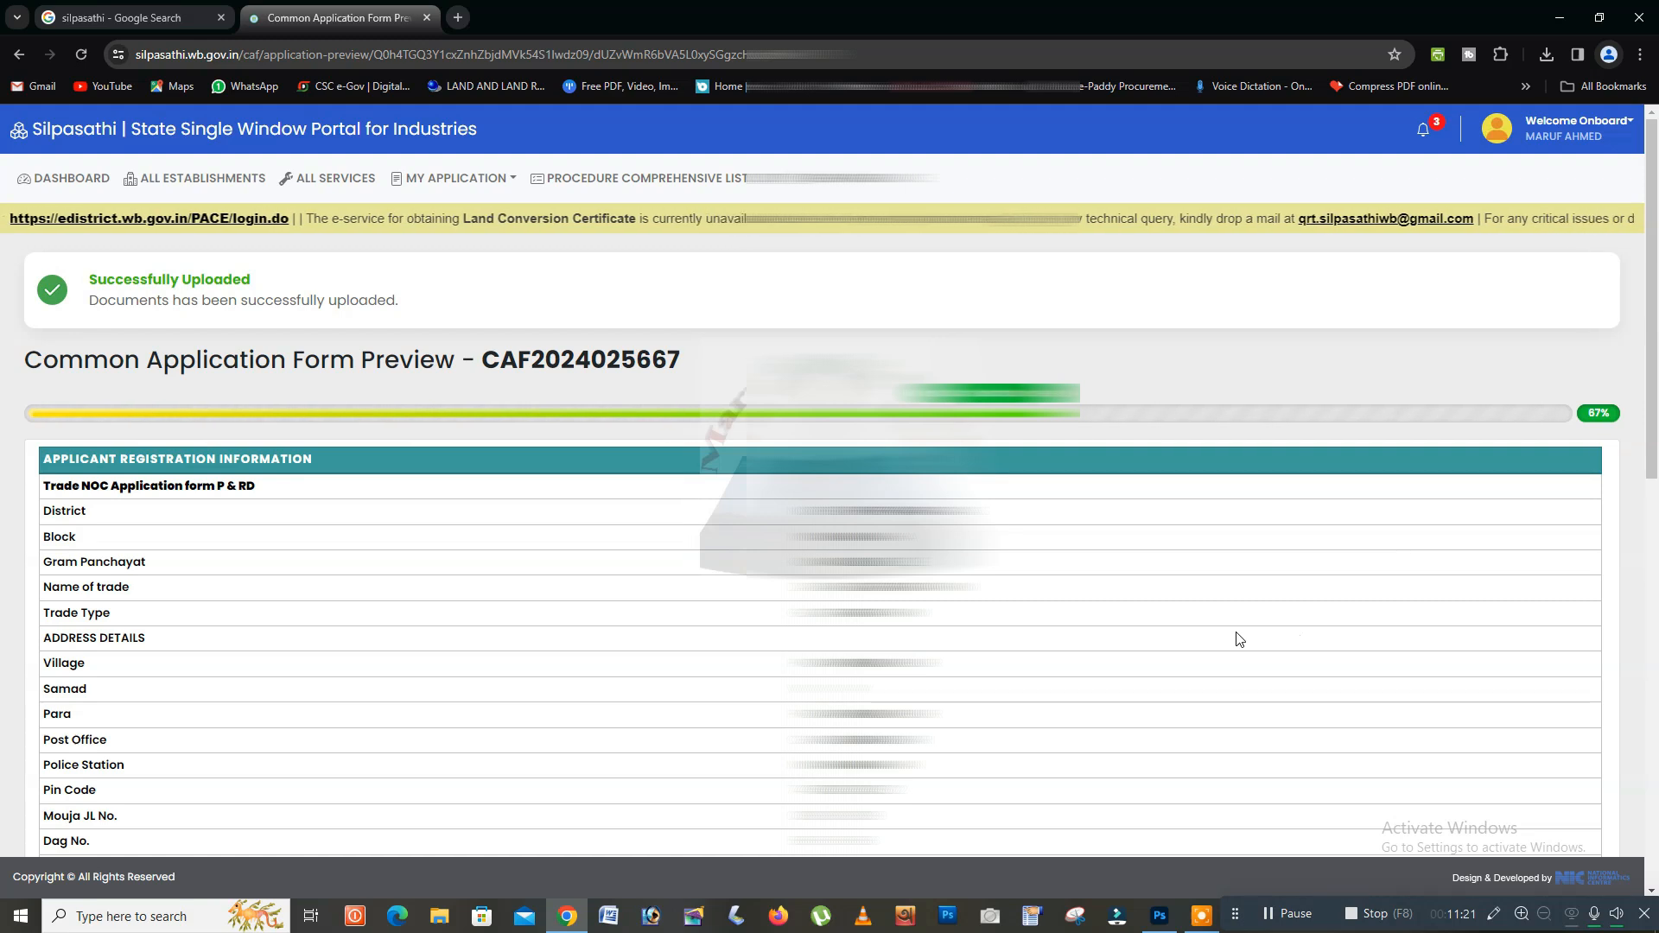
Review the application preview, accept the declaration that the particulars are true, and submit the application.
scroll(821, 505, "down", 15)
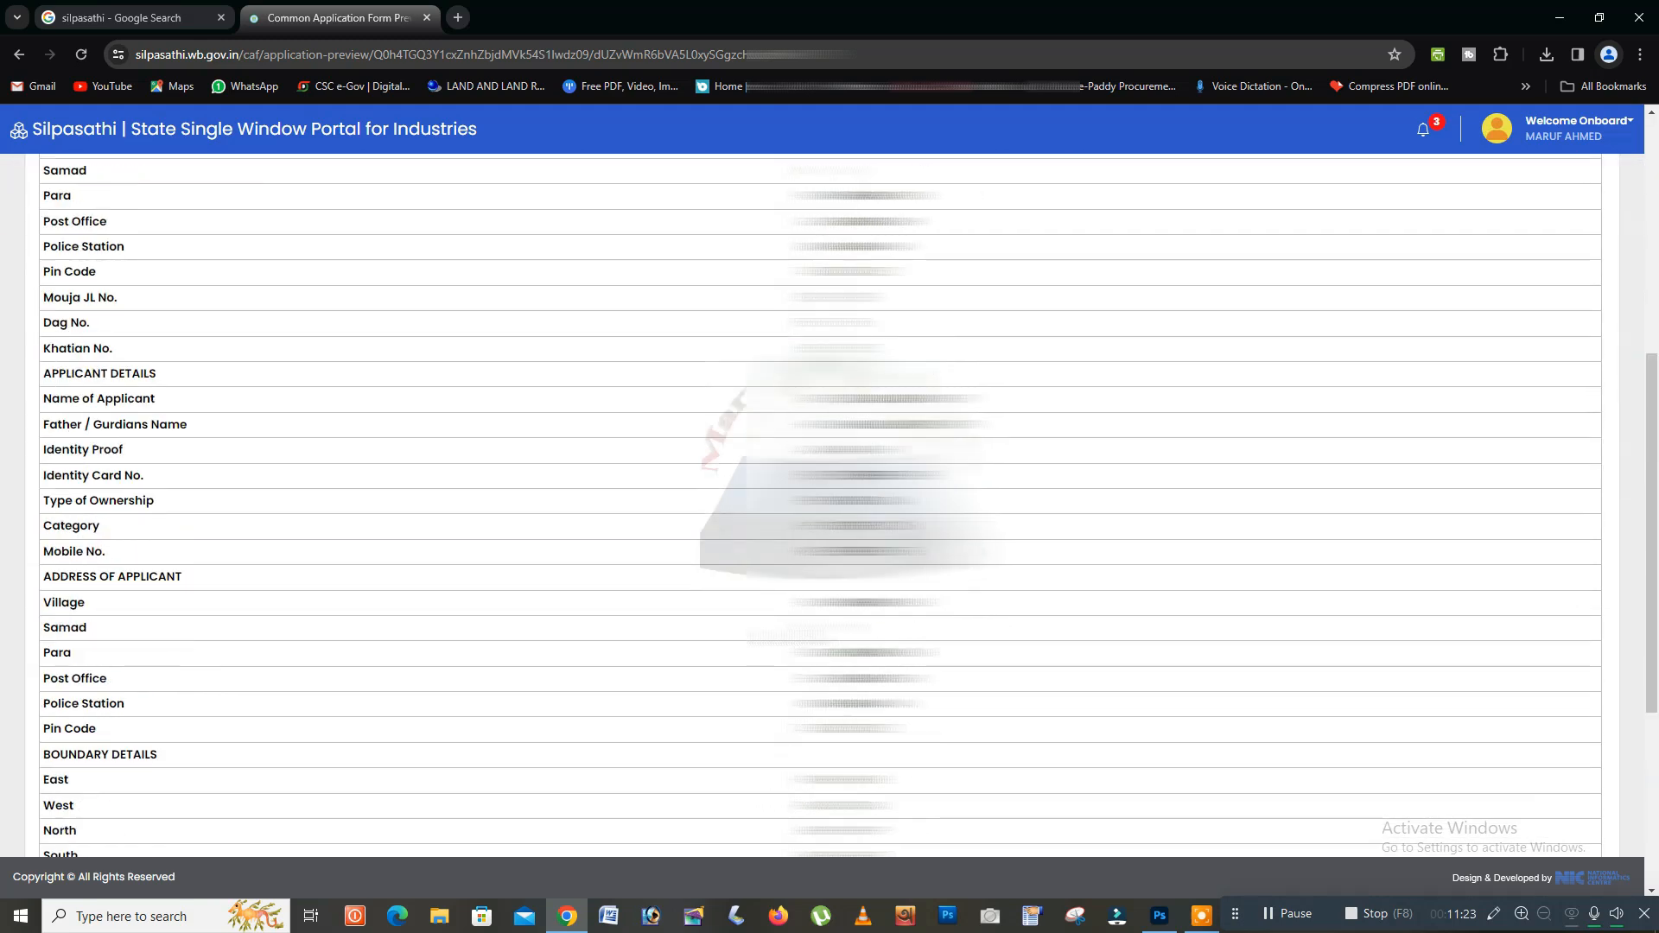
scroll(821, 506, "up", 7)
scroll(821, 506, "down", 7)
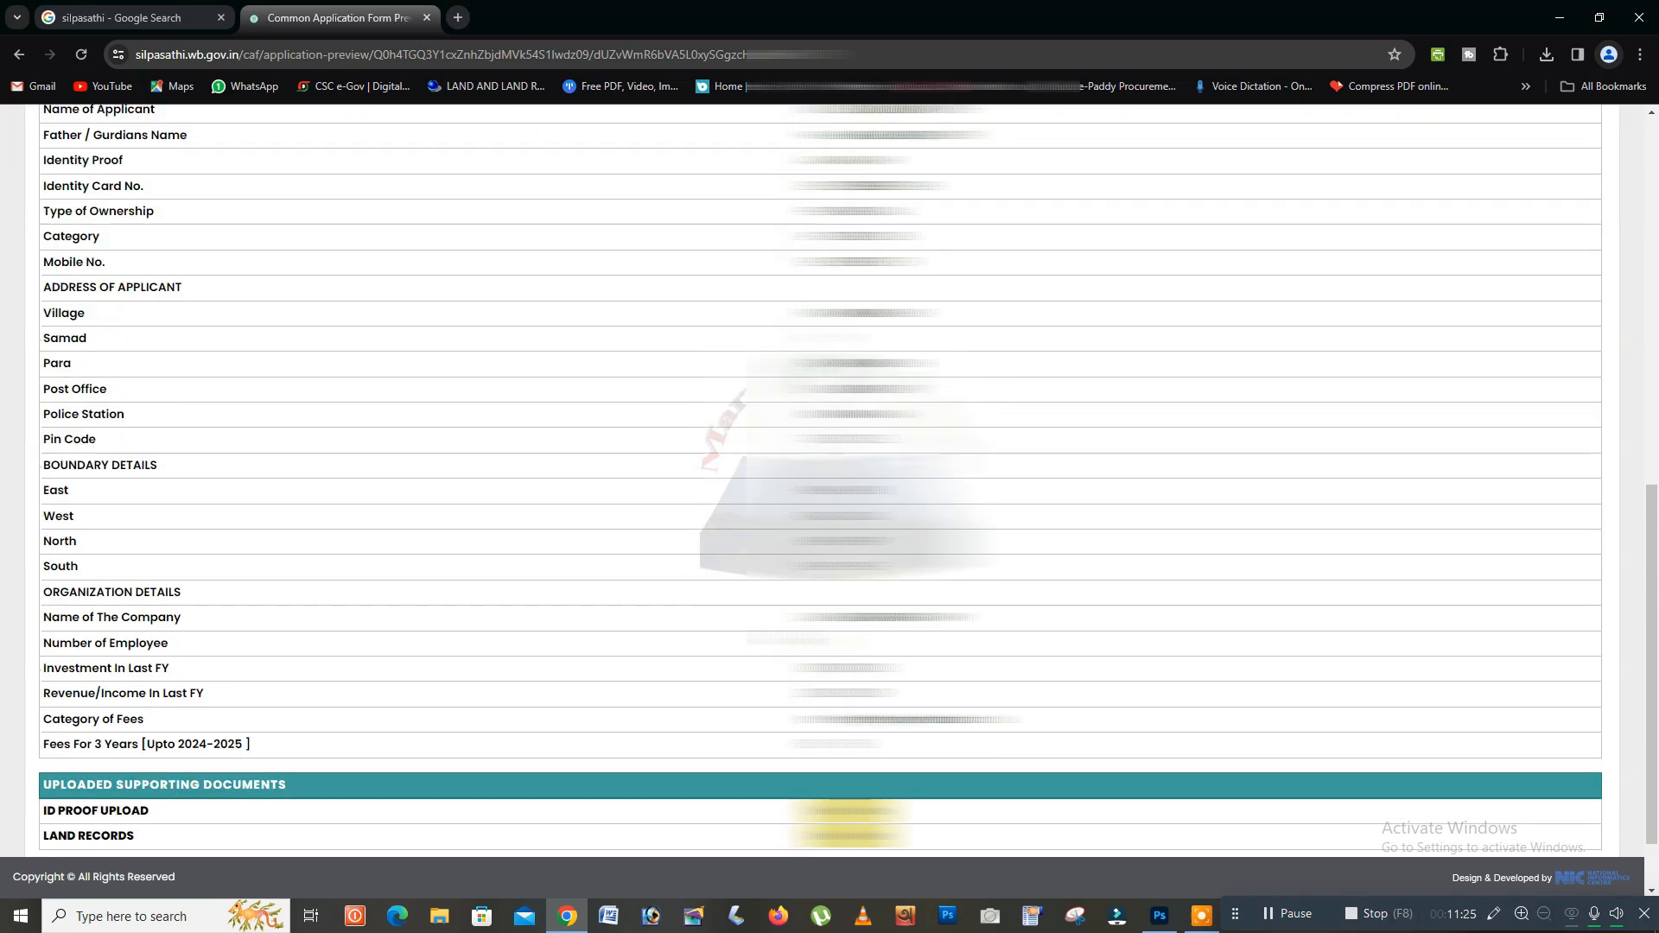
scroll(821, 506, "up", 1)
scroll(821, 506, "down", 1)
scroll(821, 505, "up", 1)
scroll(93, 700, "down", 1)
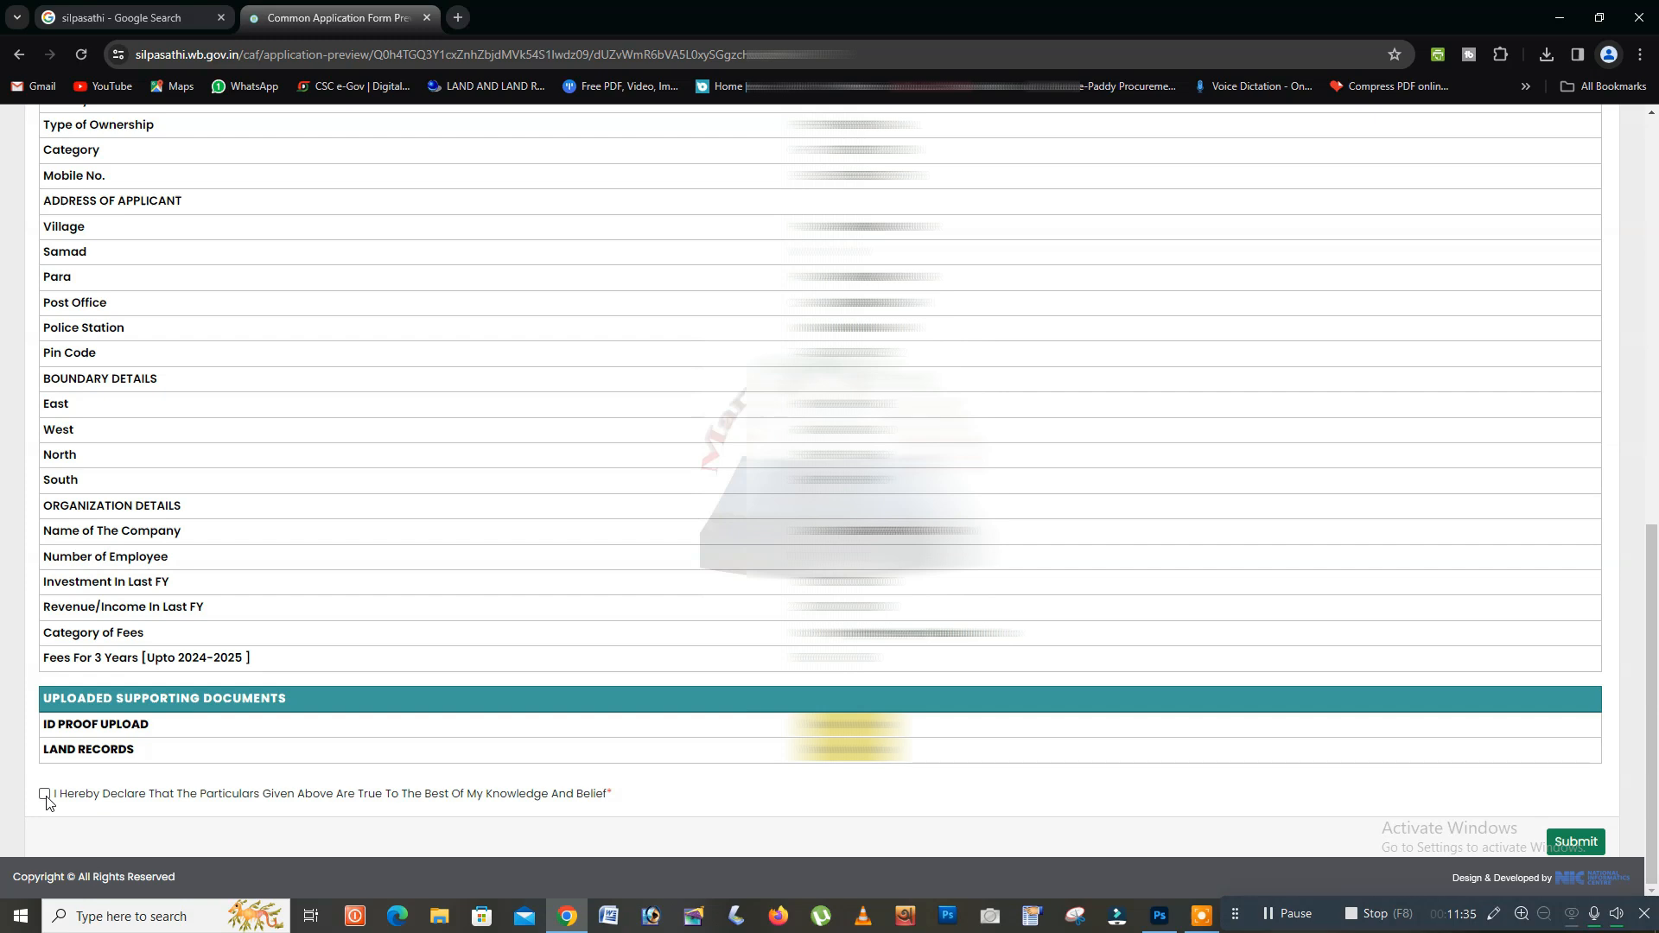
left_click(1571, 847)
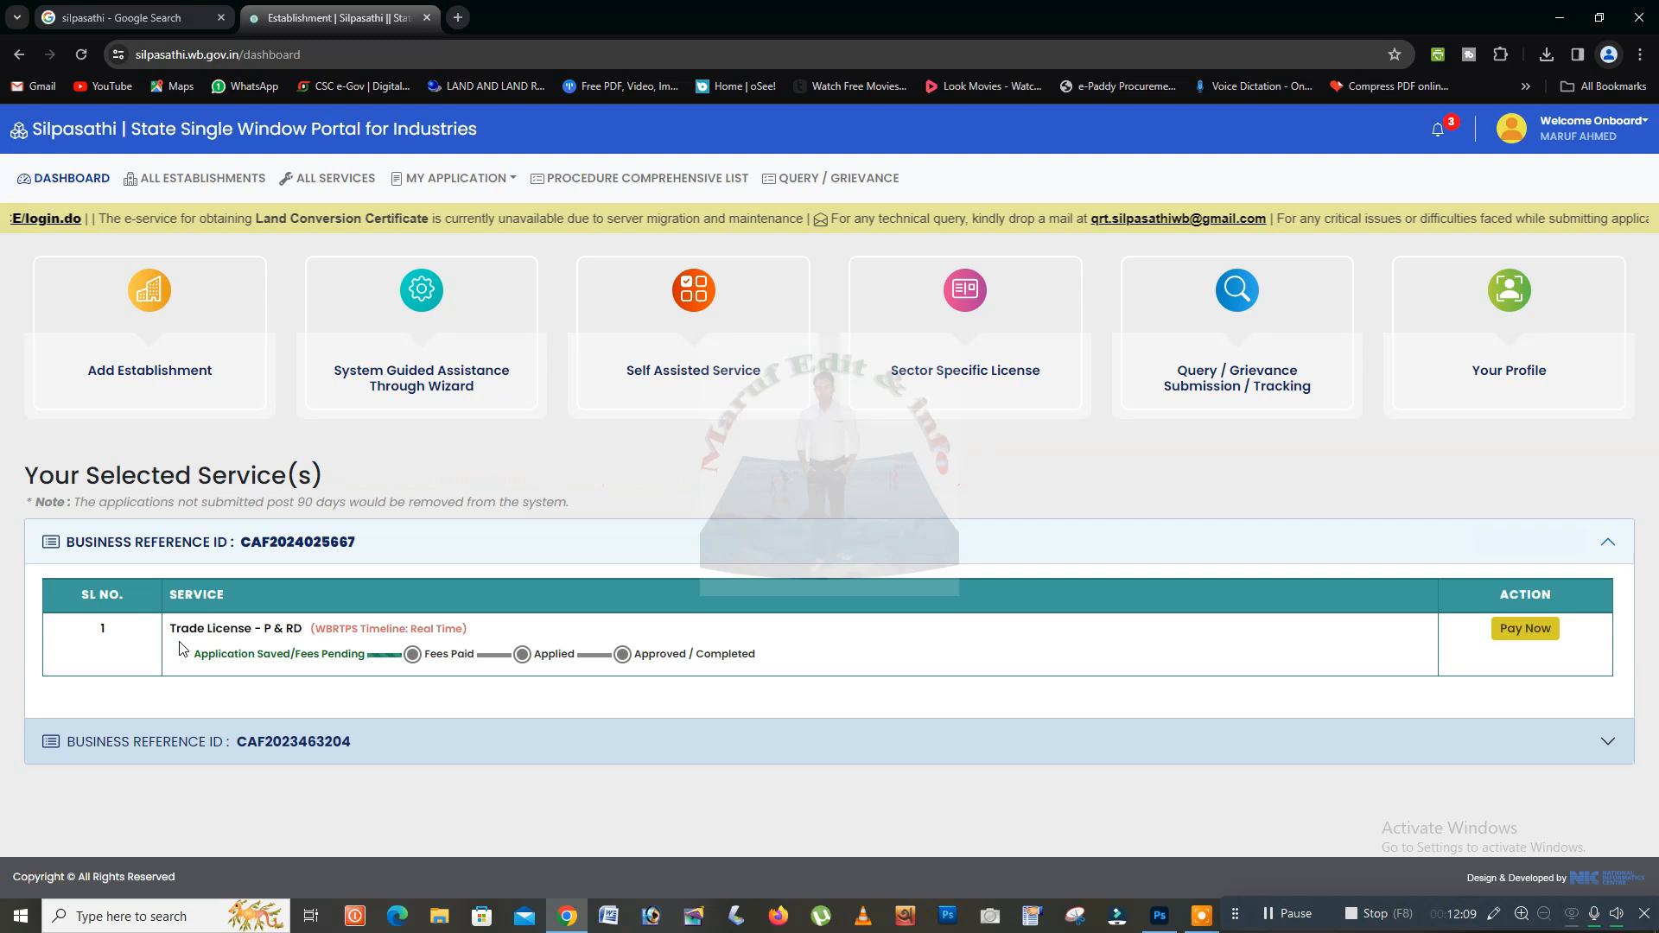
Pay the pending Trade License - P & RD fee through UPI with PhonePe.
left_click(1526, 644)
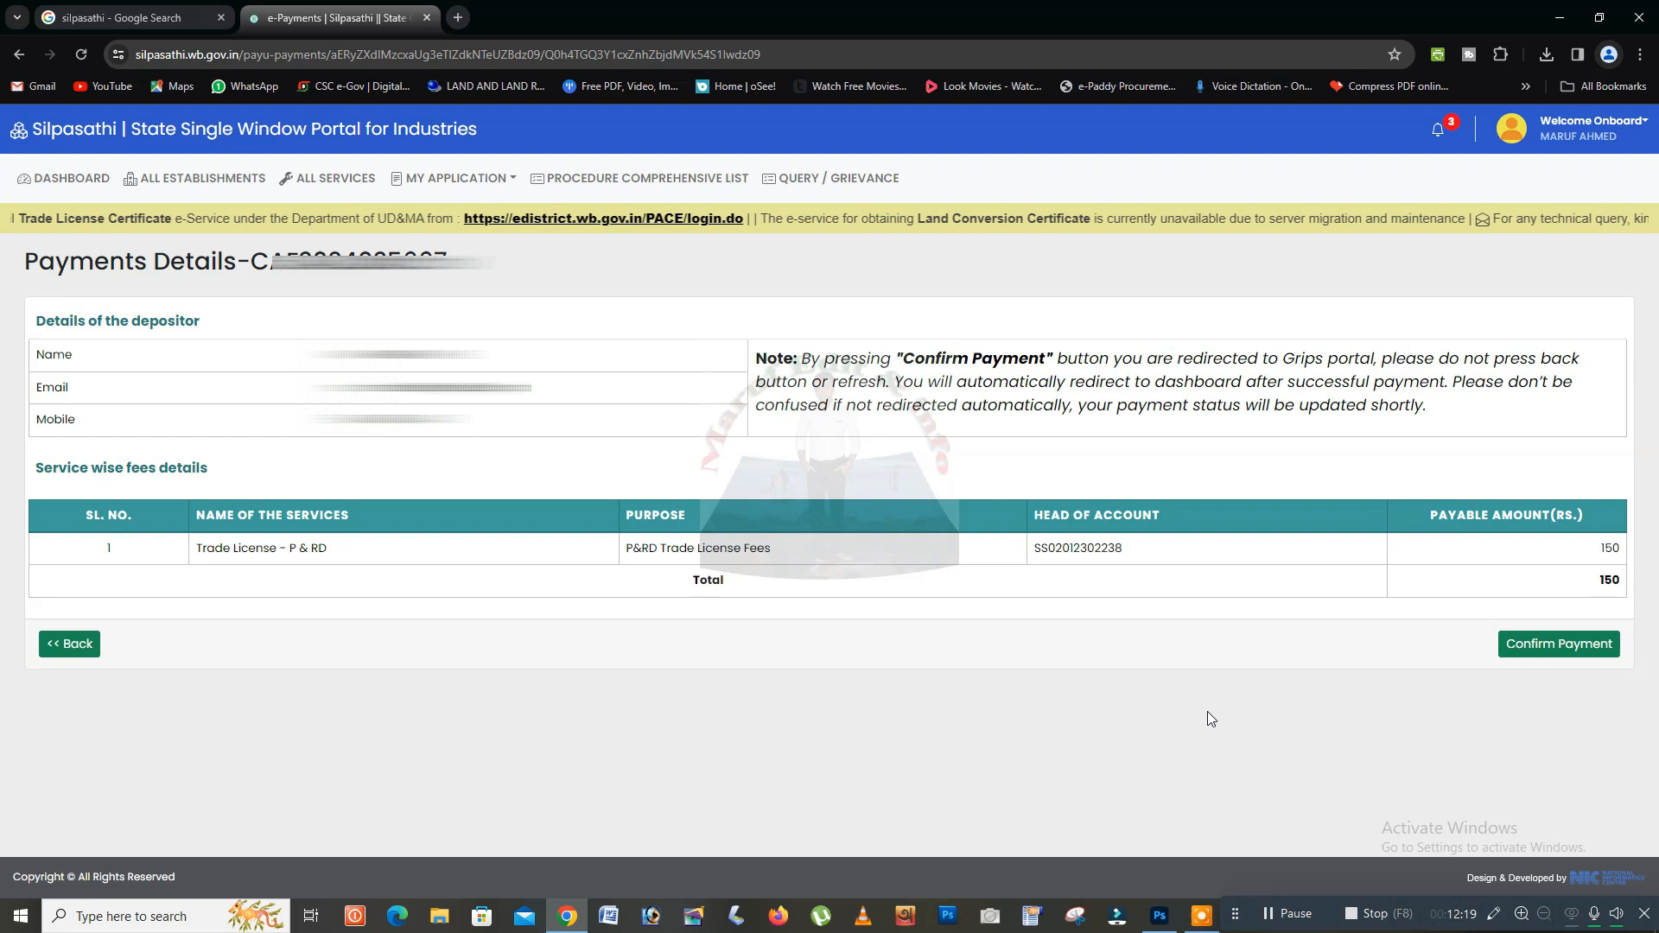
left_click(1549, 645)
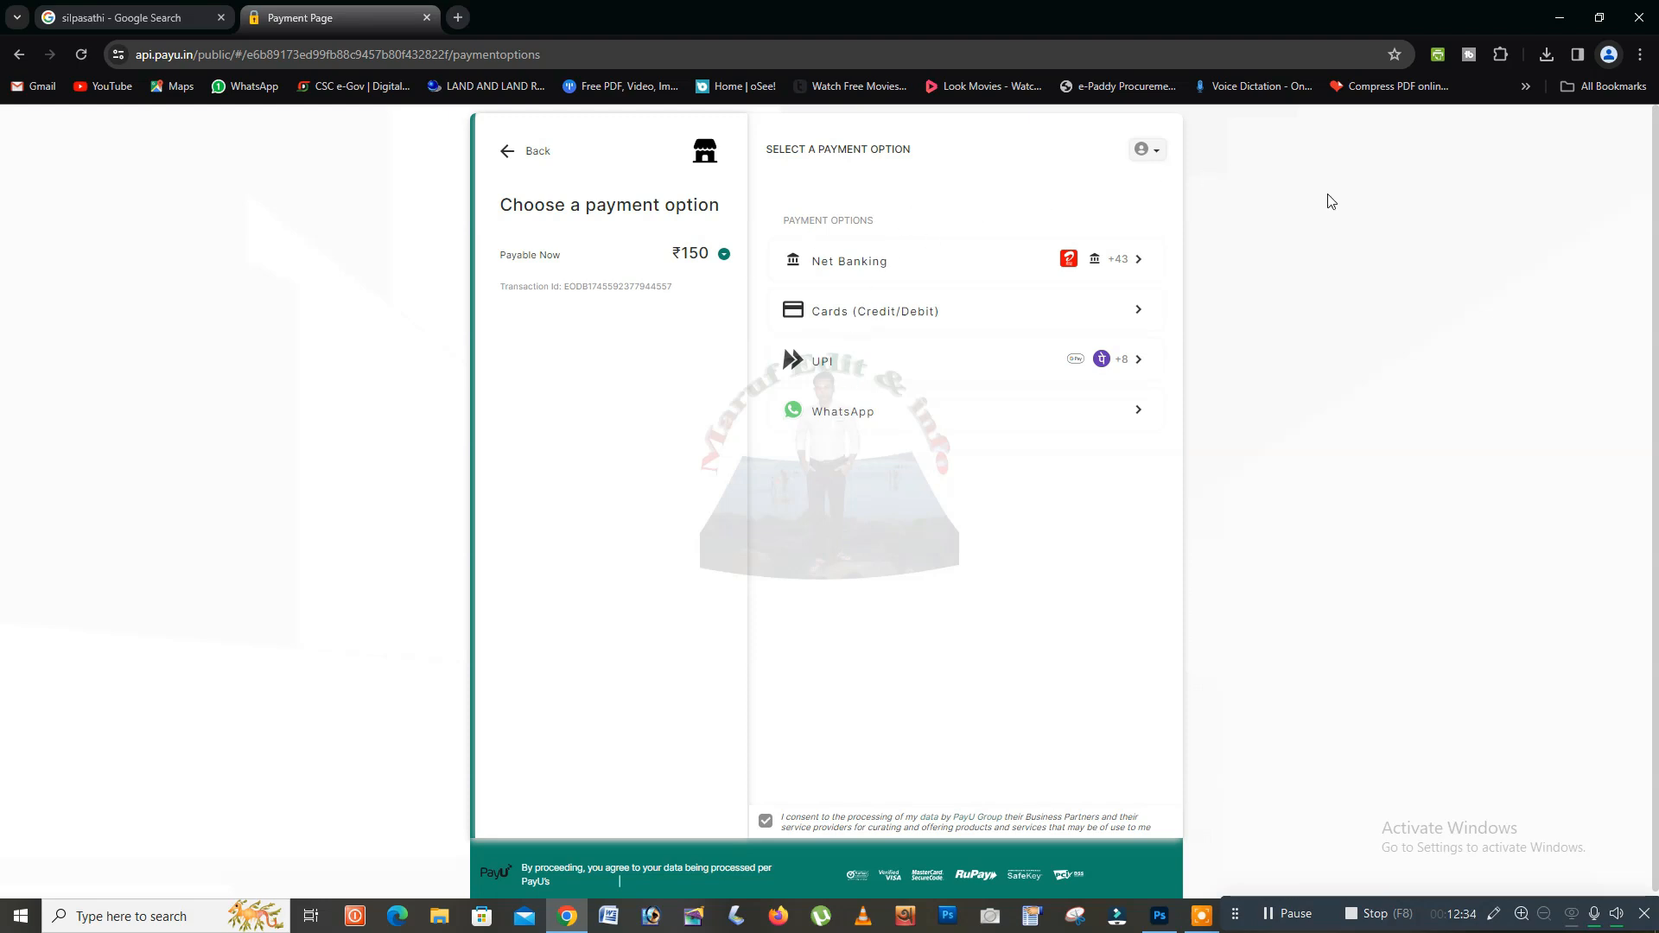
left_click(870, 360)
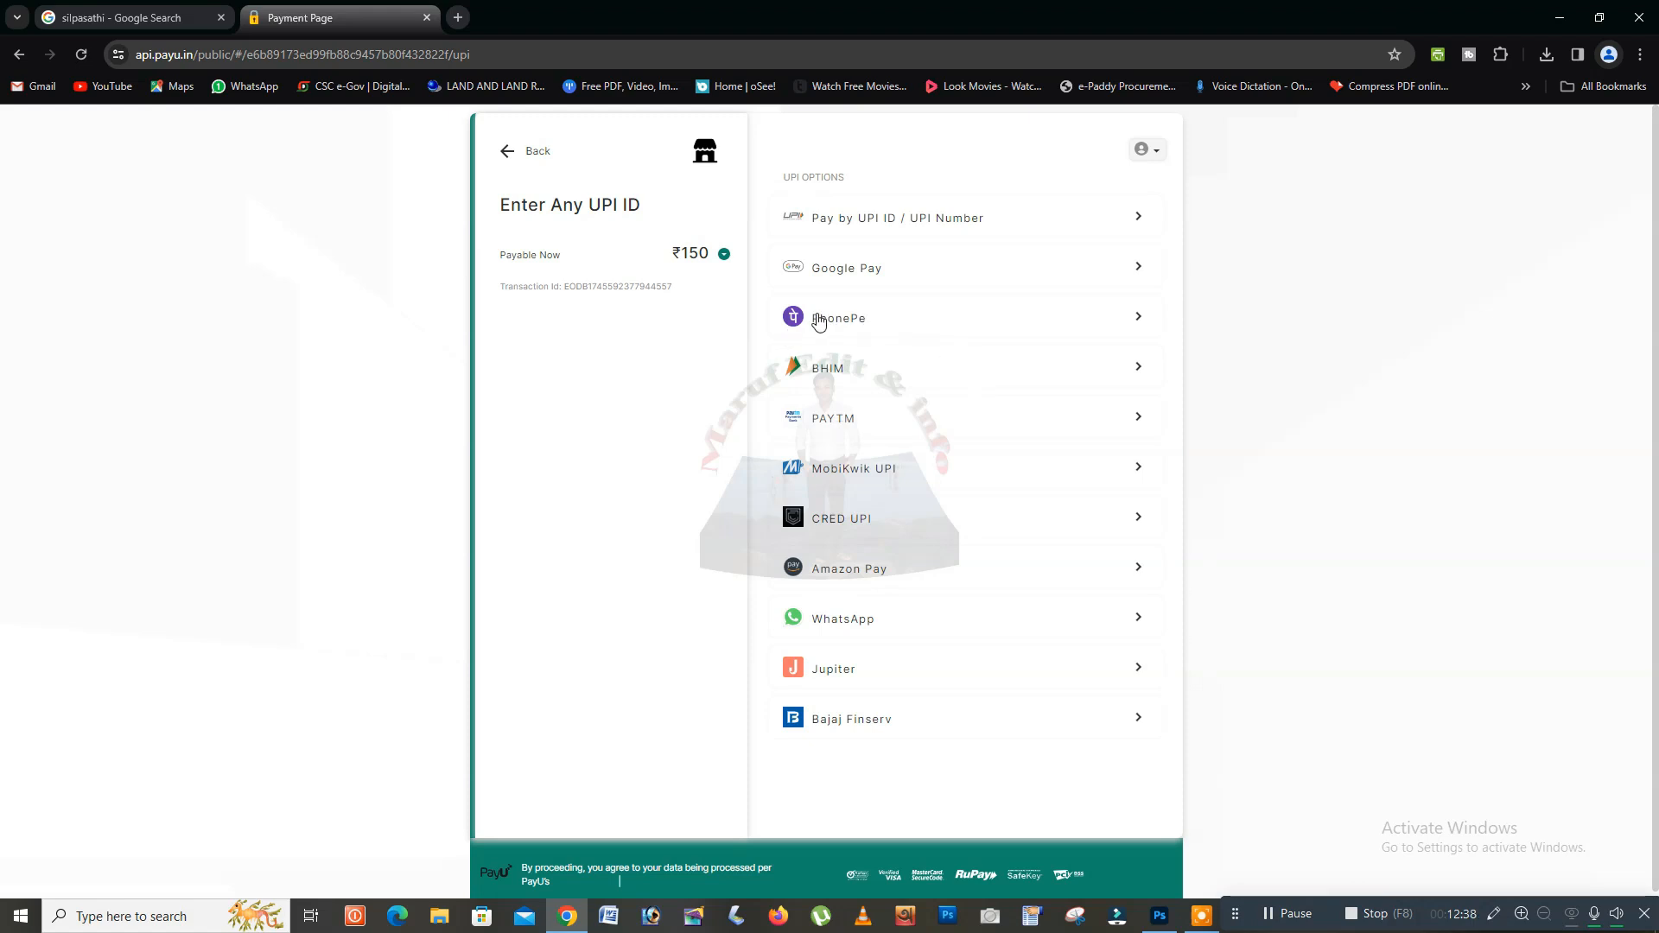
left_click(871, 321)
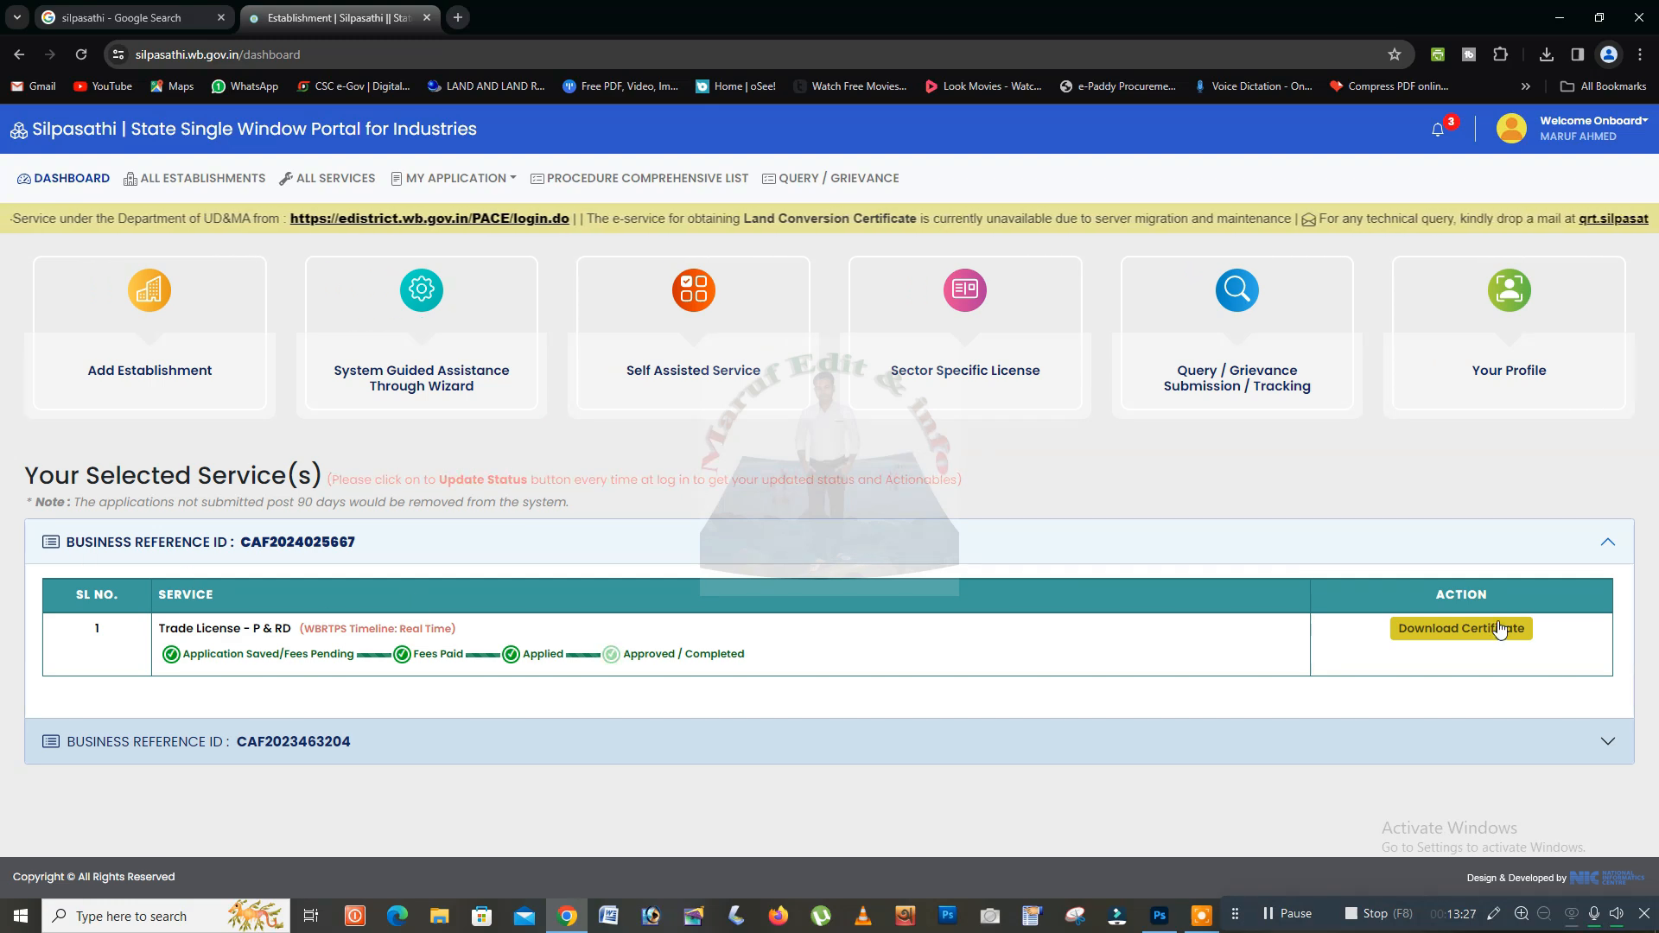
View the approved trade license application's details and open its certificate PDF.
left_click(1479, 641)
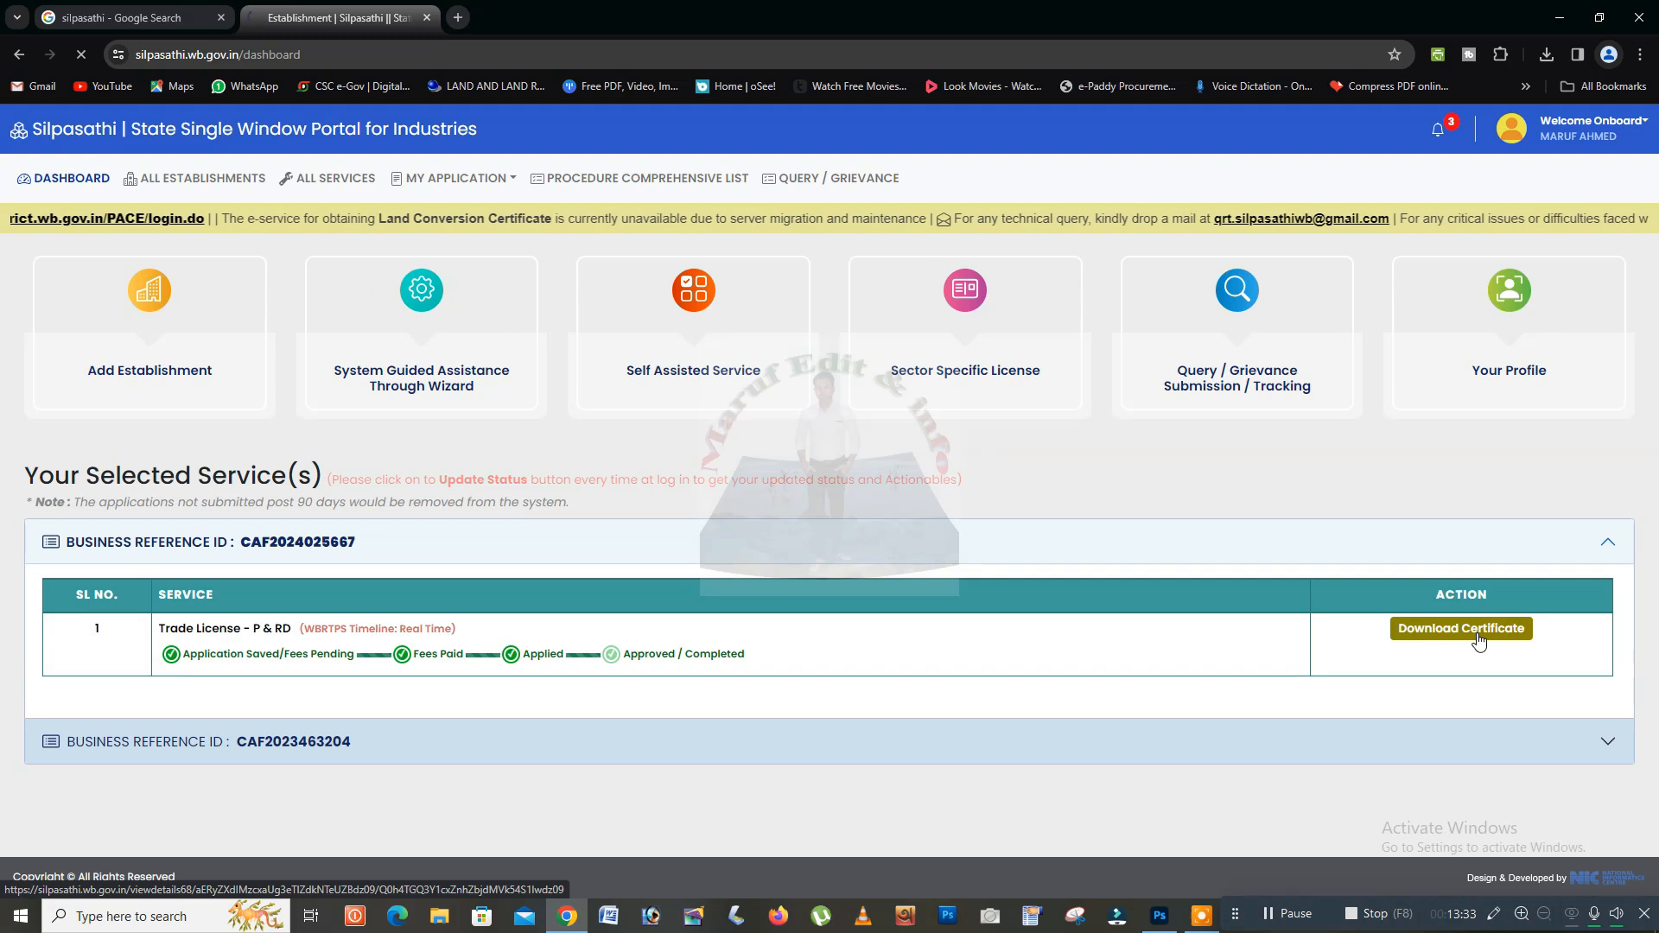
scroll(1201, 639, "down", 10)
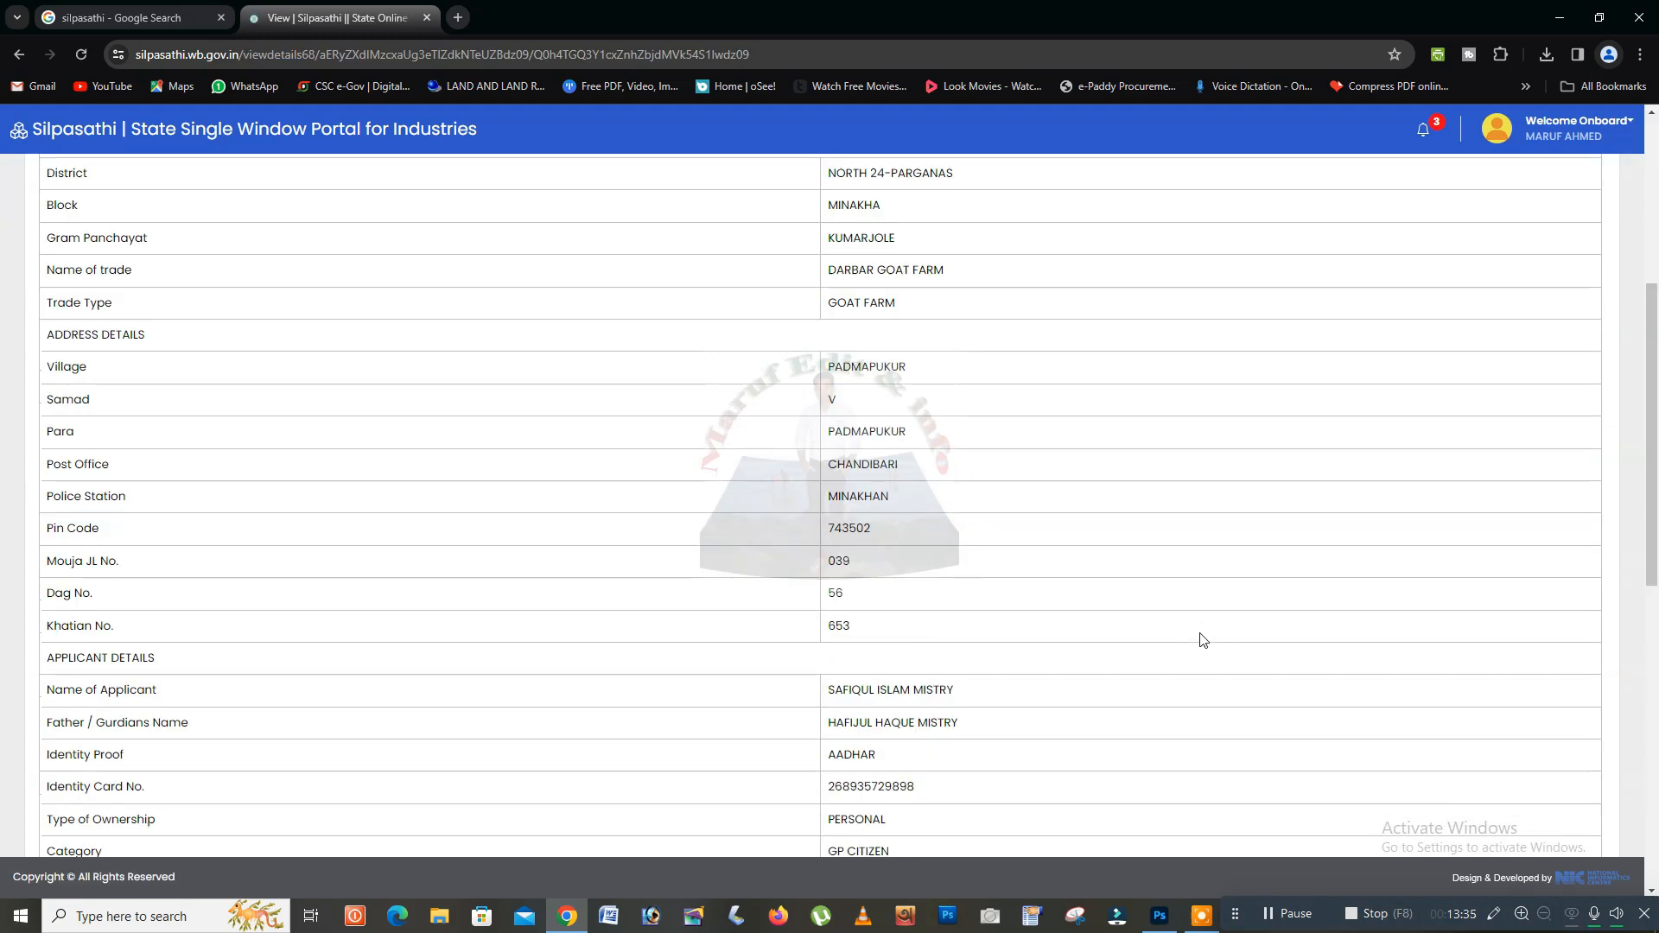
scroll(1199, 638, "down", 3)
scroll(1199, 638, "up", 13)
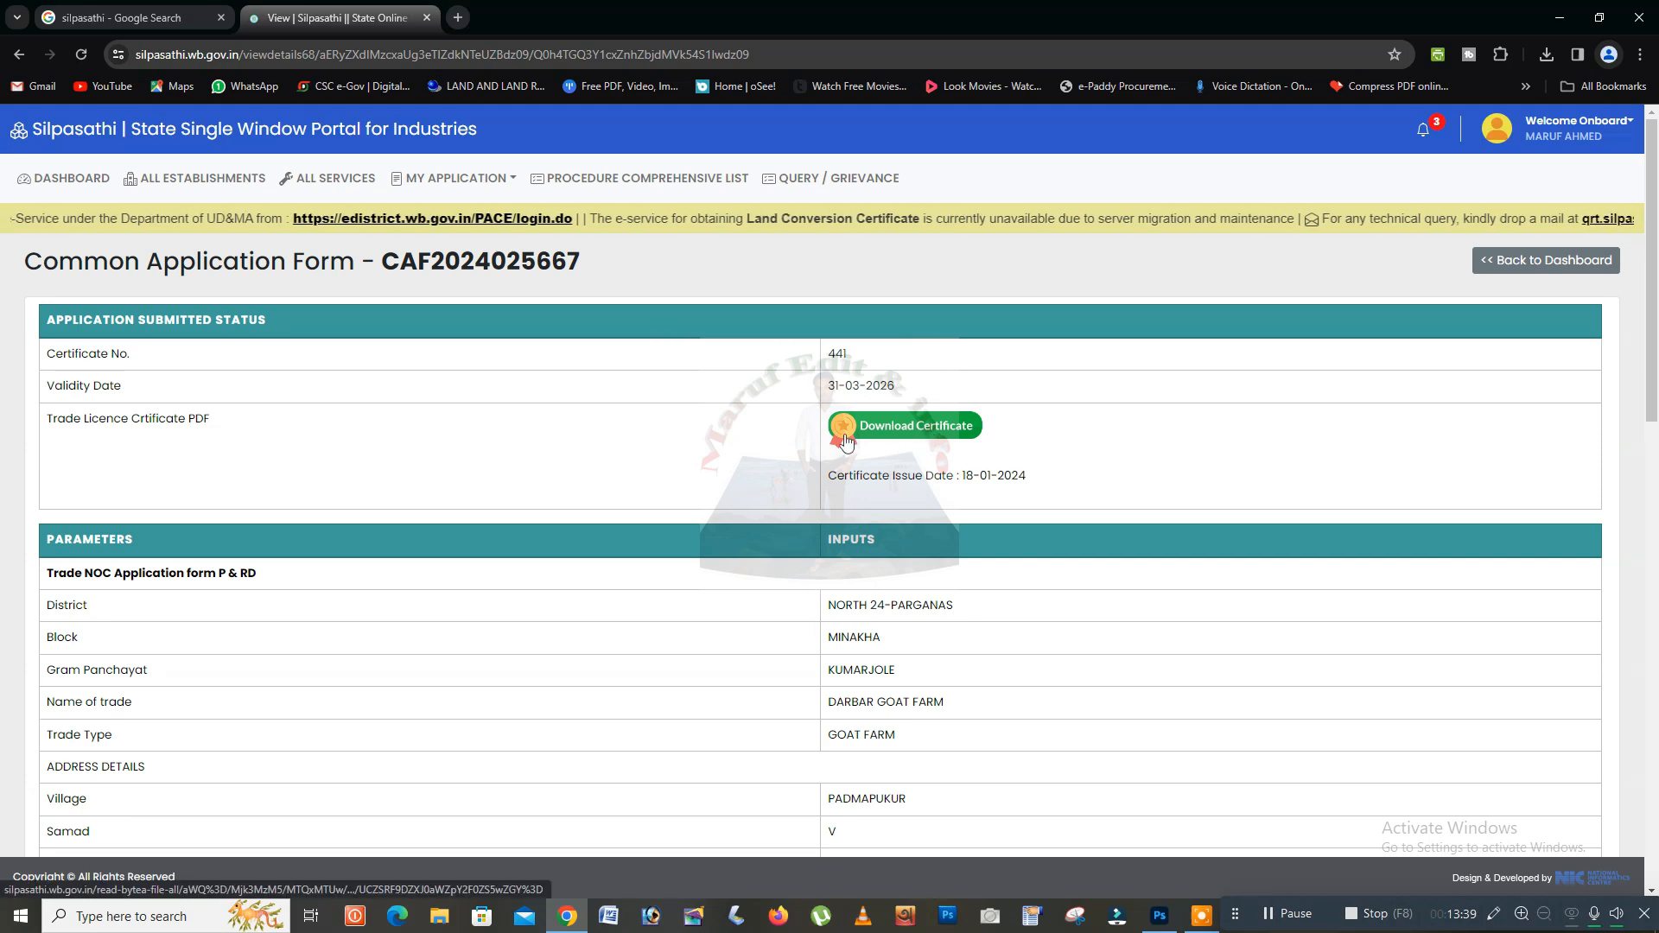
left_click(919, 436)
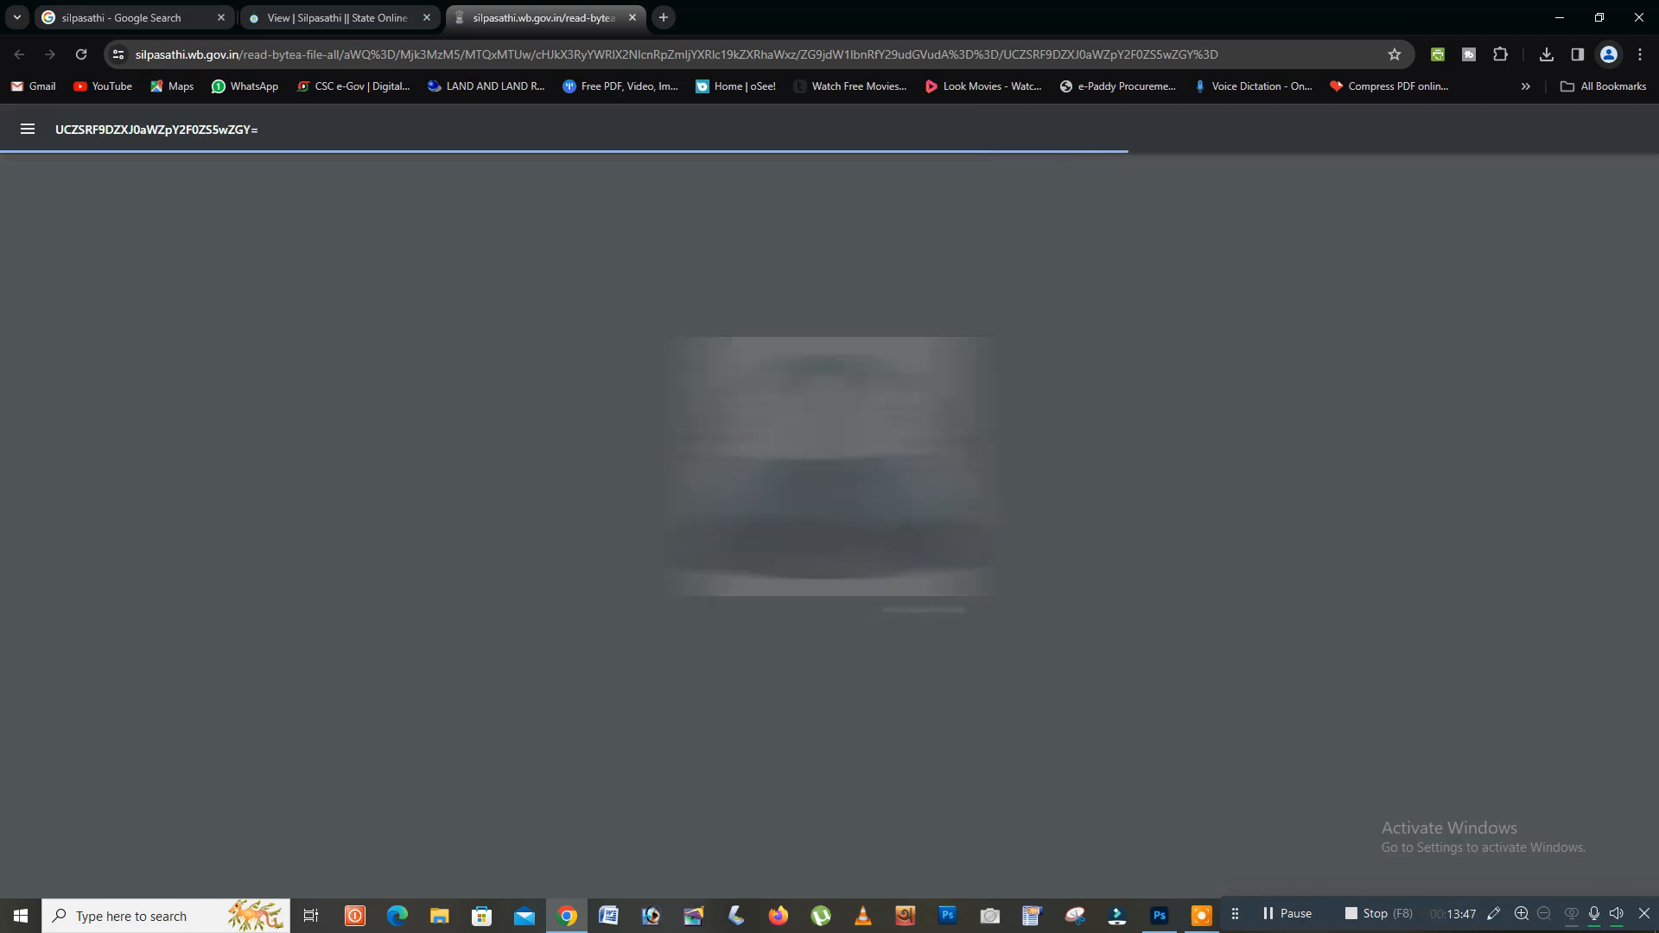
Examine the trade registration certificate, including the registration details, address, description of trade and closing notes.
scroll(822, 525, "down", 3)
scroll(822, 526, "up", 3)
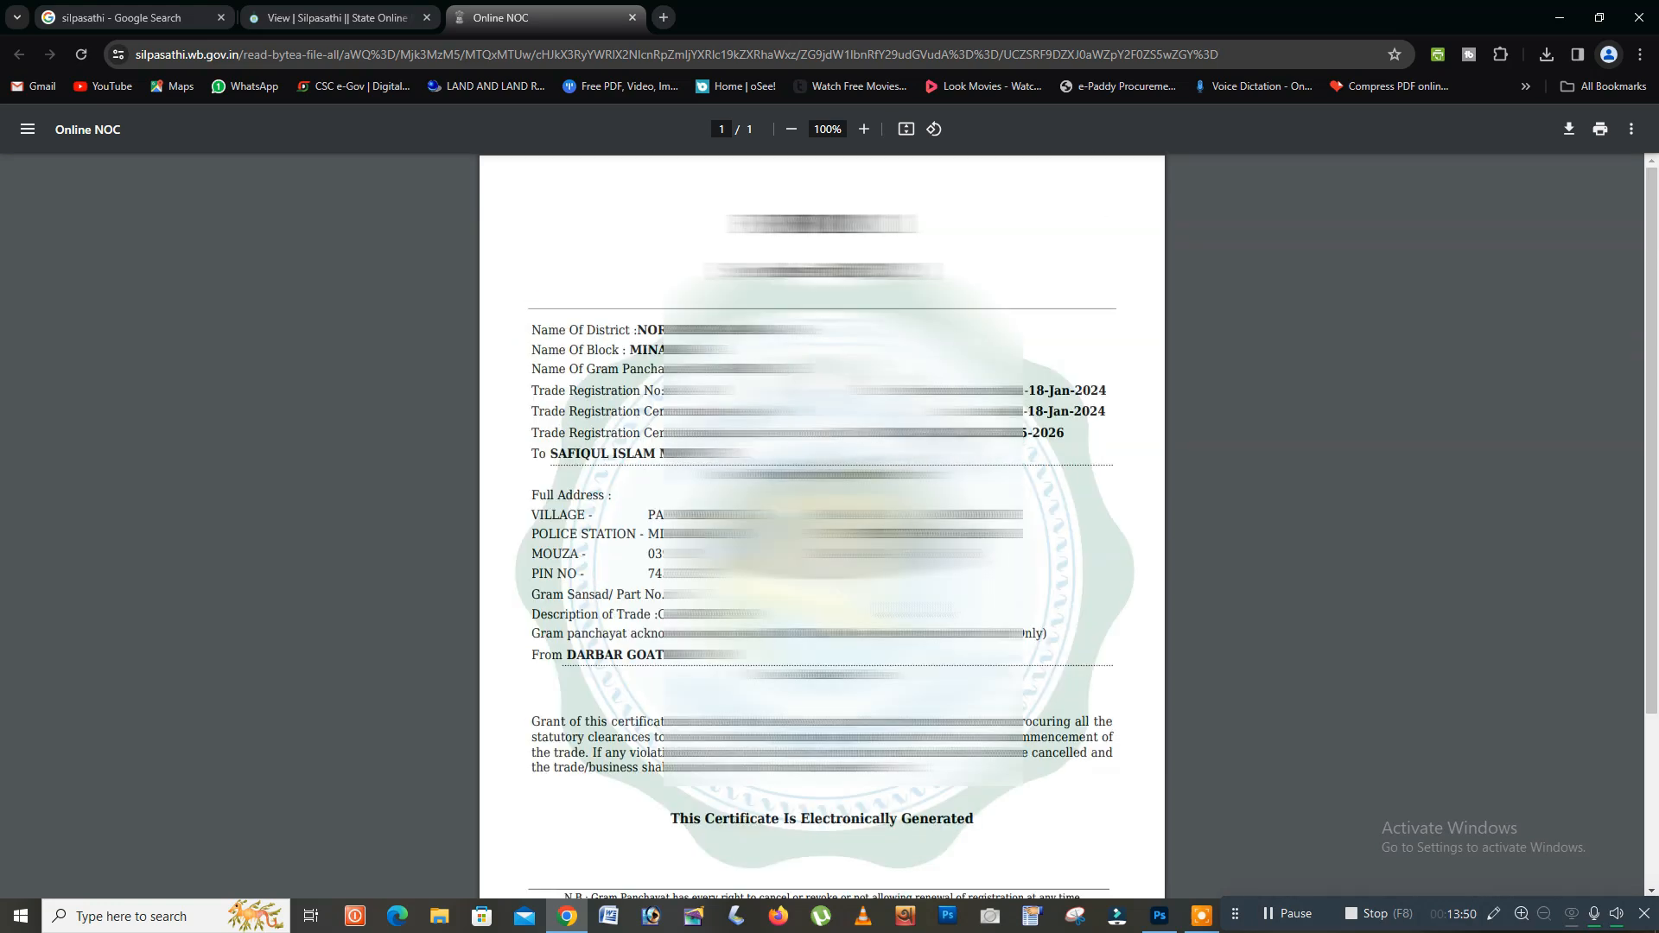
scroll(1125, 506, "down", 3)
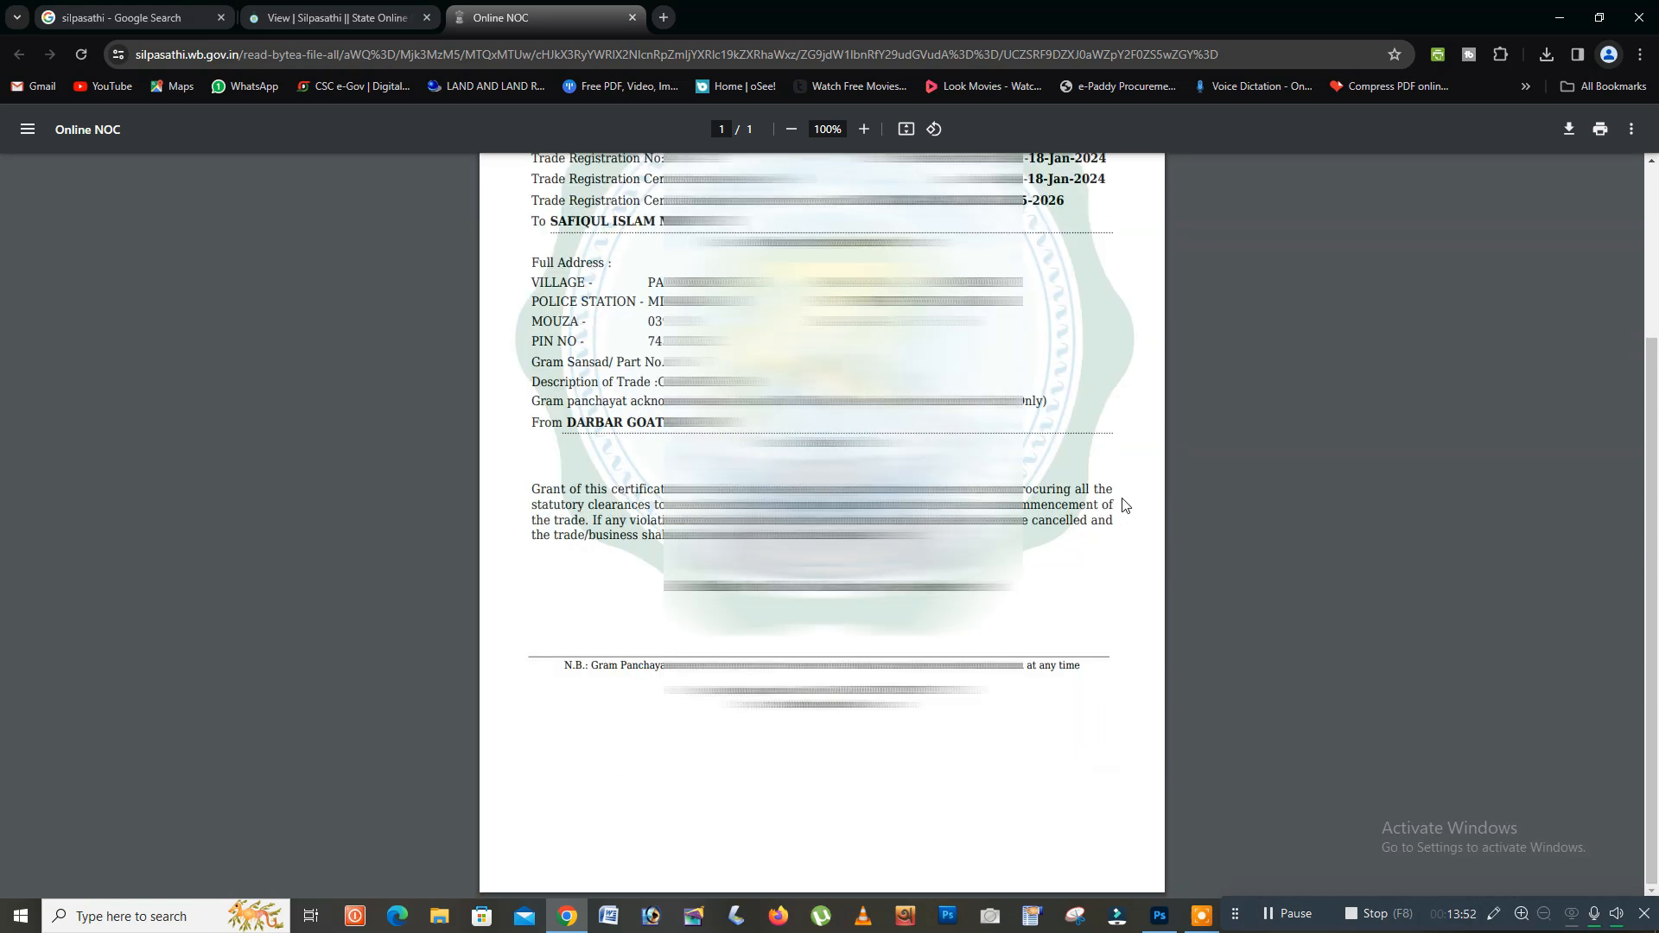
scroll(1125, 506, "up", 2)
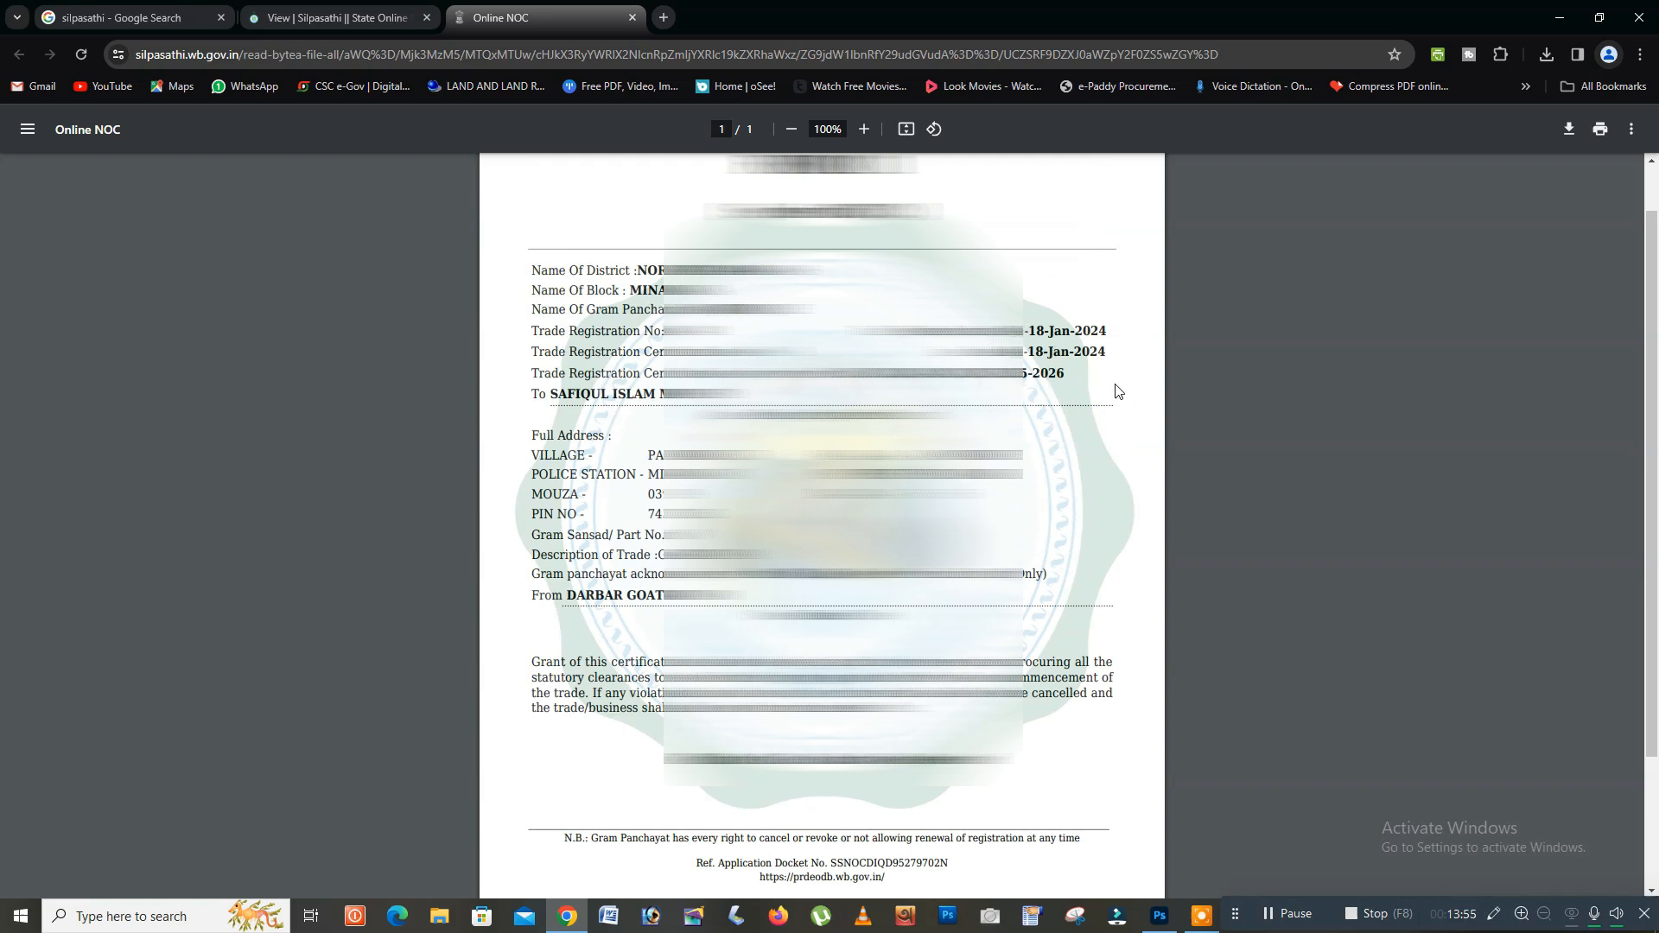
scroll(821, 525, "down", 2)
scroll(822, 525, "up", 3)
scroll(822, 526, "down", 3)
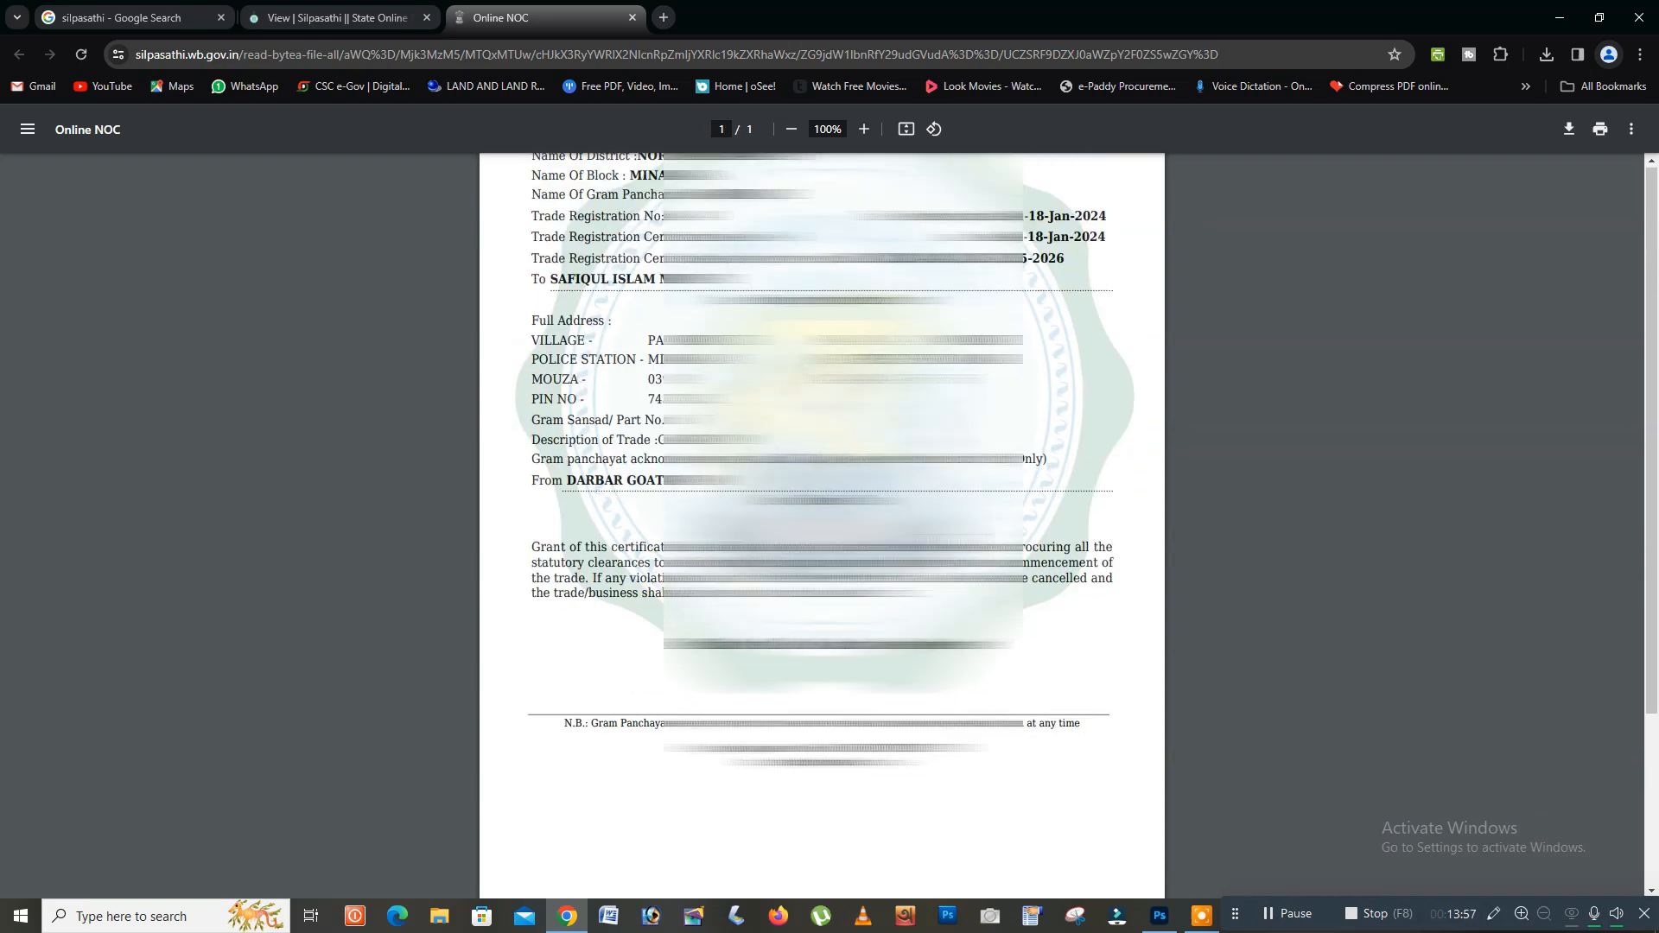
scroll(822, 526, "up", 2)
scroll(822, 525, "down", 2)
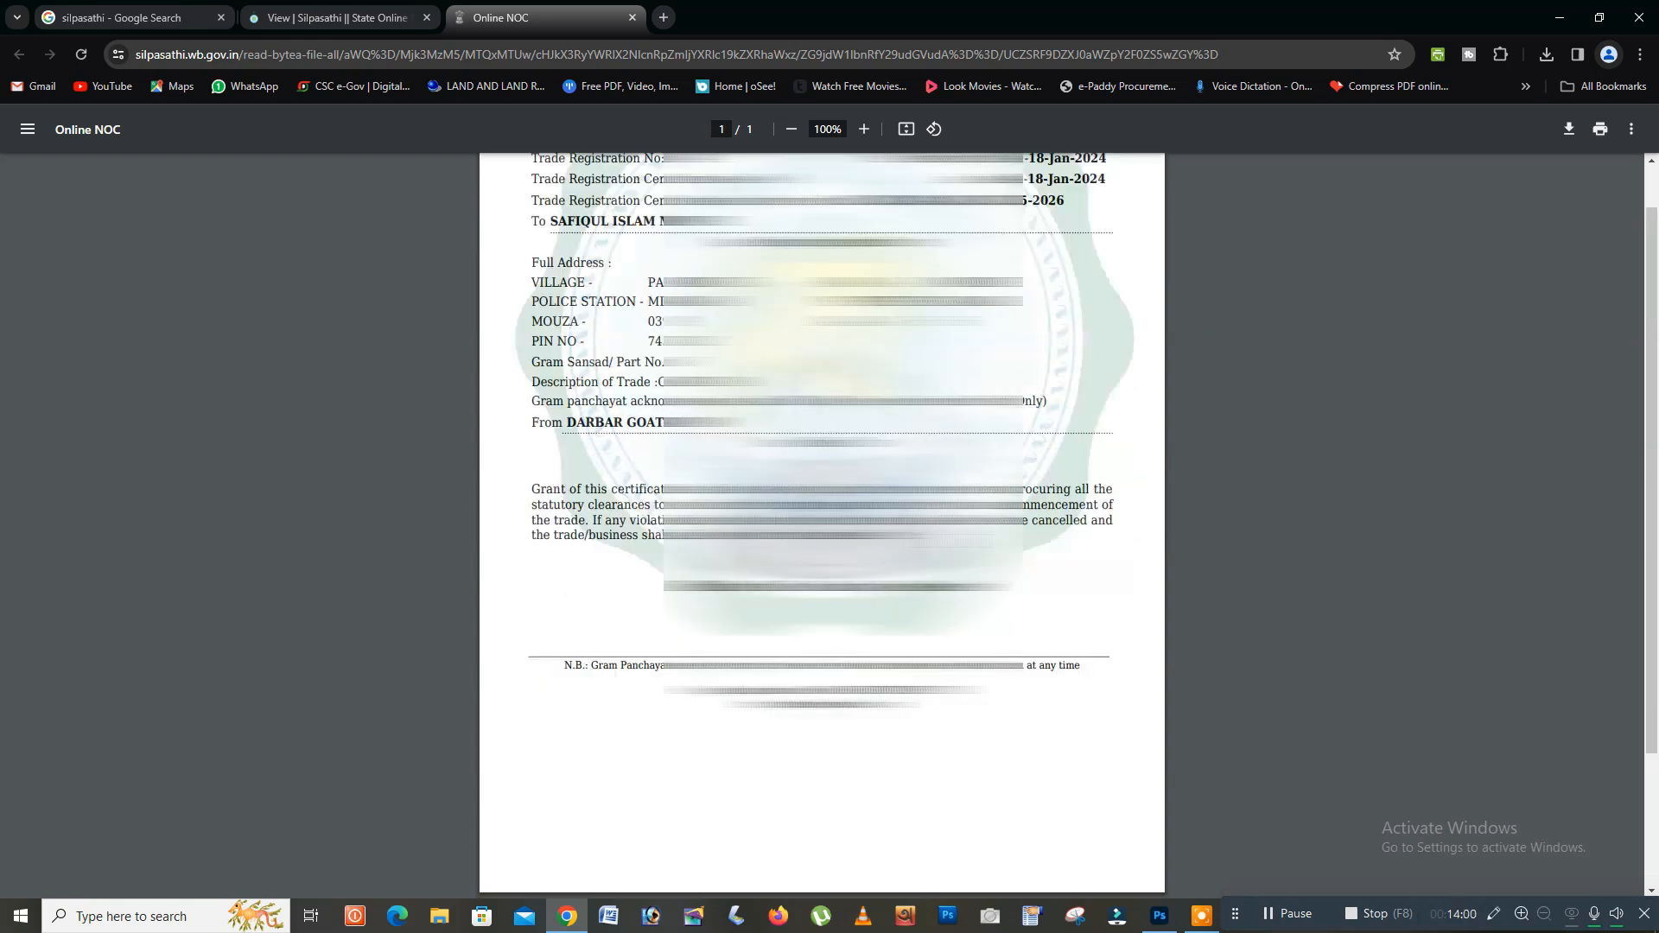
scroll(822, 526, "up", 2)
scroll(822, 525, "down", 2)
scroll(822, 525, "up", 2)
scroll(822, 525, "down", 1)
scroll(822, 526, "down", 1)
scroll(822, 526, "up", 1)
Go back to the submitted application's details, look over them, and return to the Silpasathi dashboard.
left_click(350, 18)
scroll(1038, 436, "down", 6)
scroll(1038, 437, "up", 5)
left_click(54, 177)
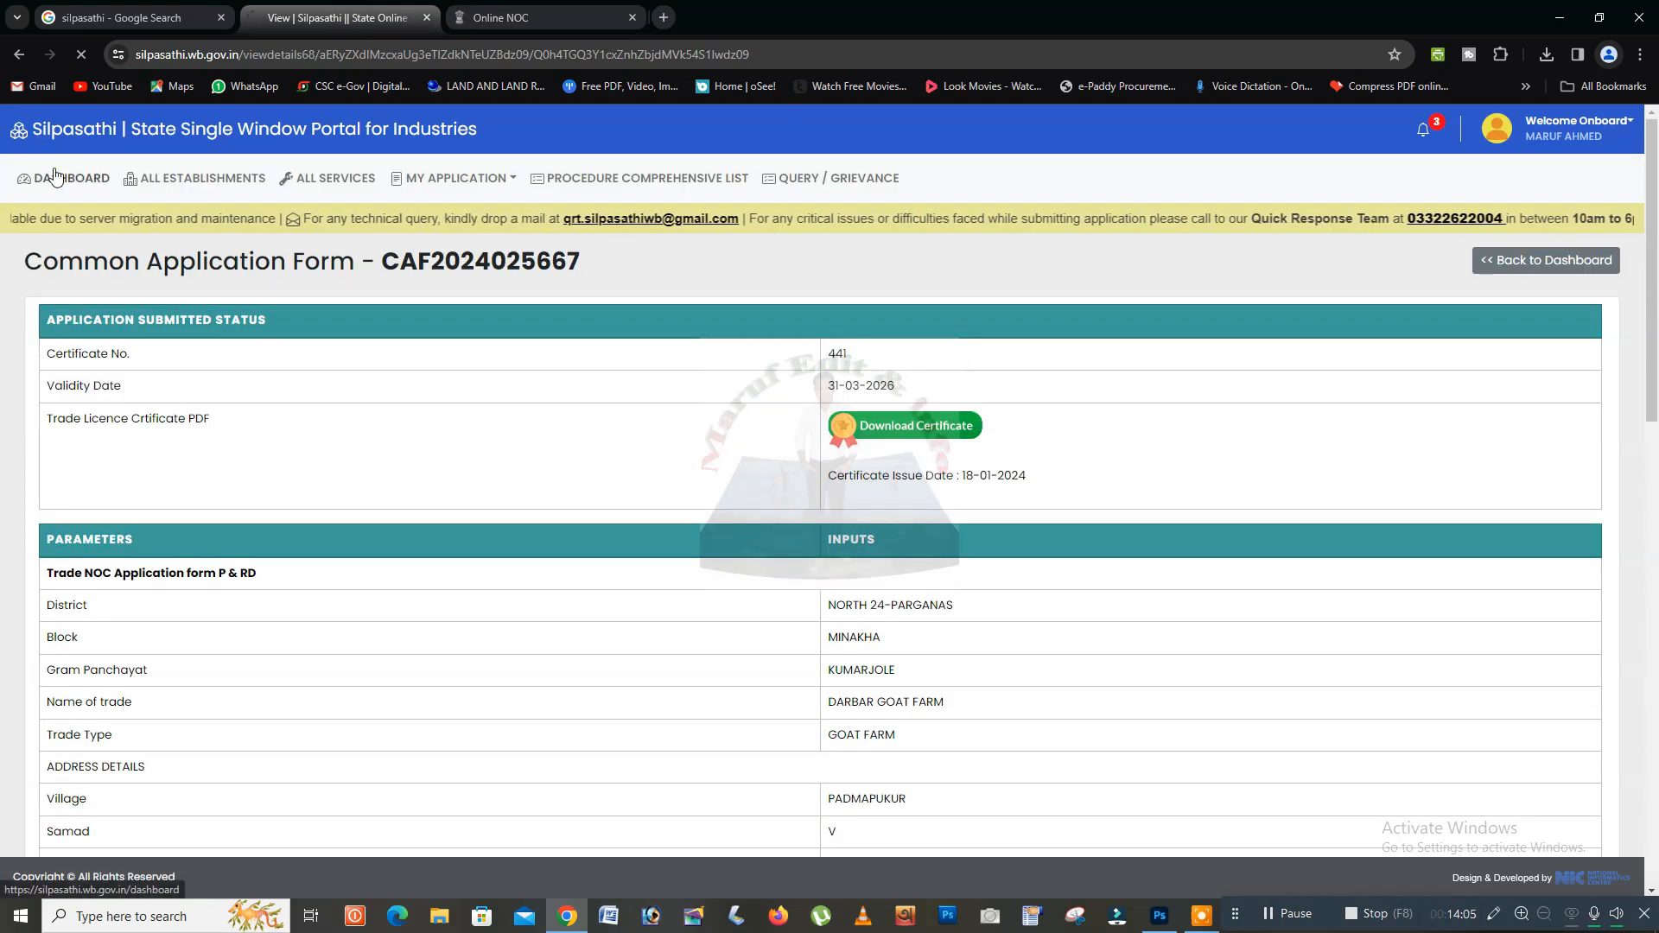